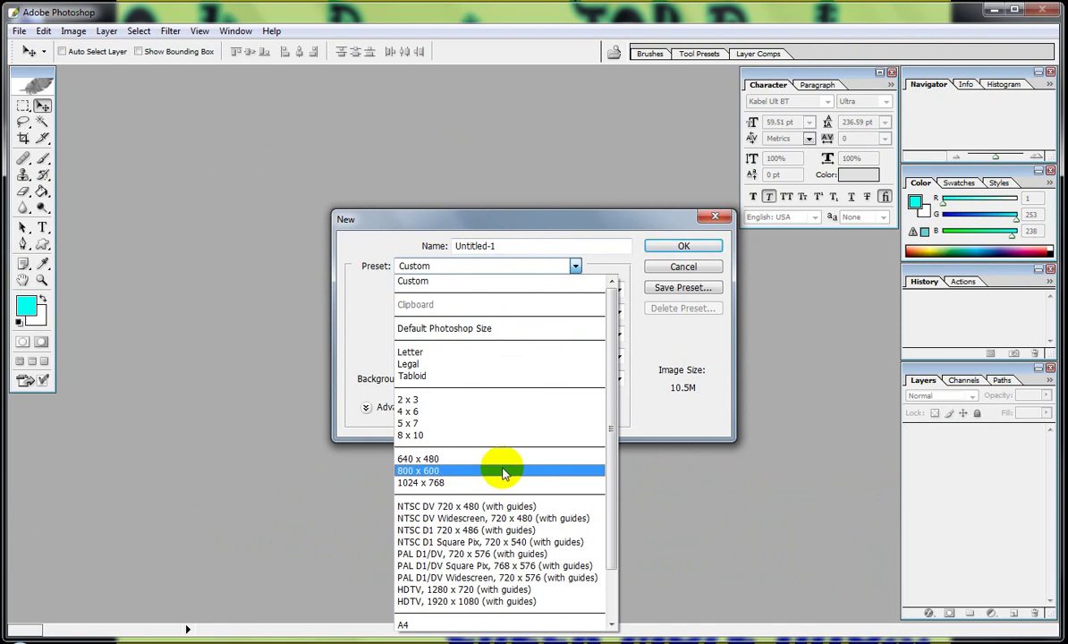
Choose the 1024 x 768 preset and set the resolution to 300 pixels/inch.
click(501, 484)
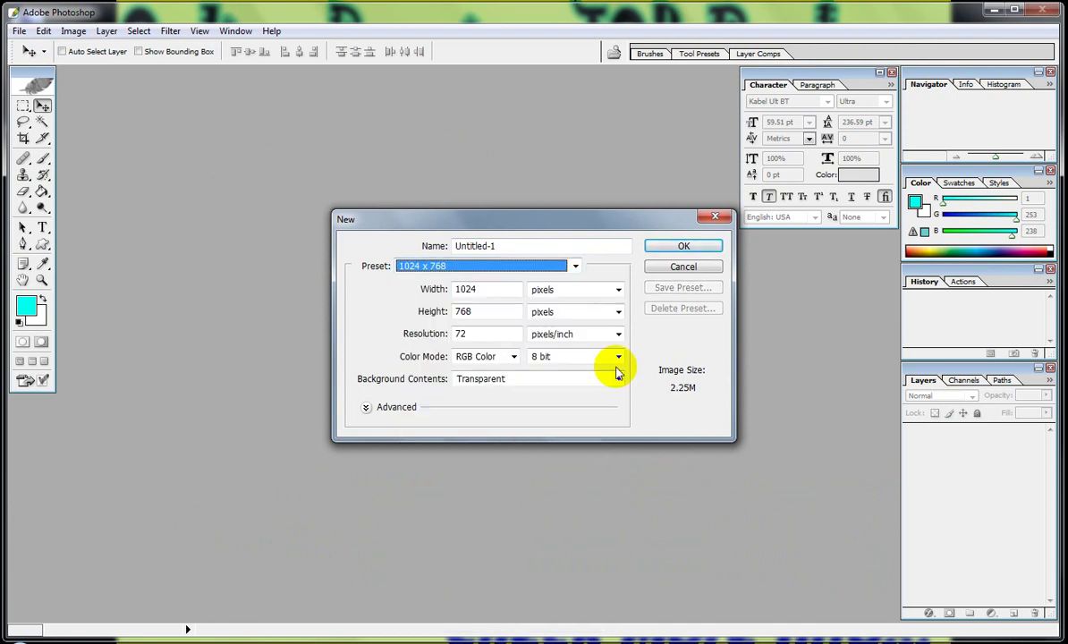
double_click(483, 333)
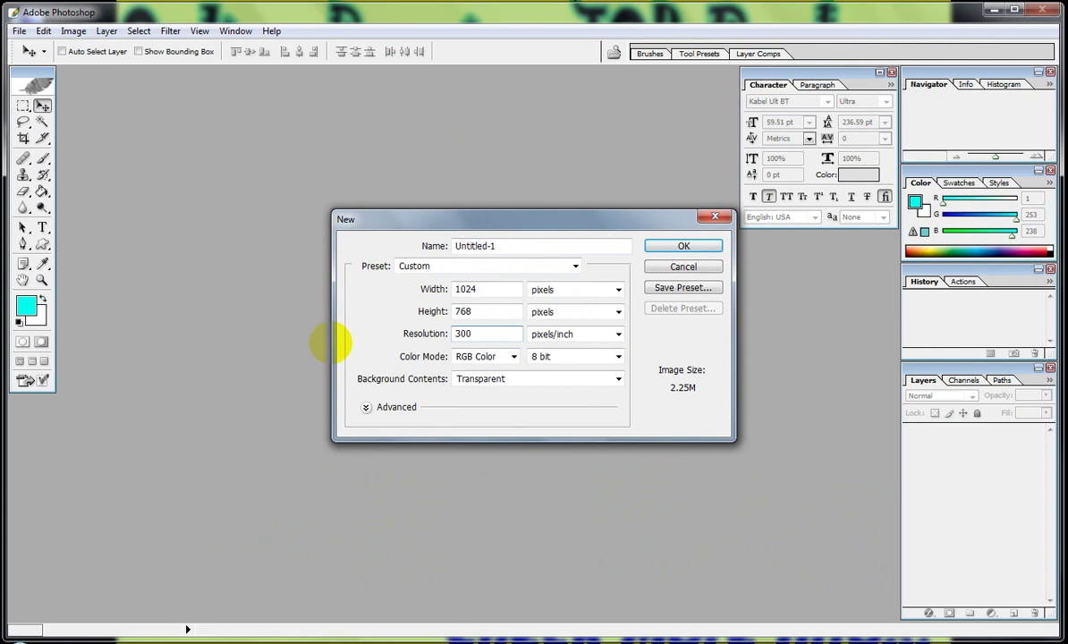
Create the blank document and add a new Layer 2.
click(684, 246)
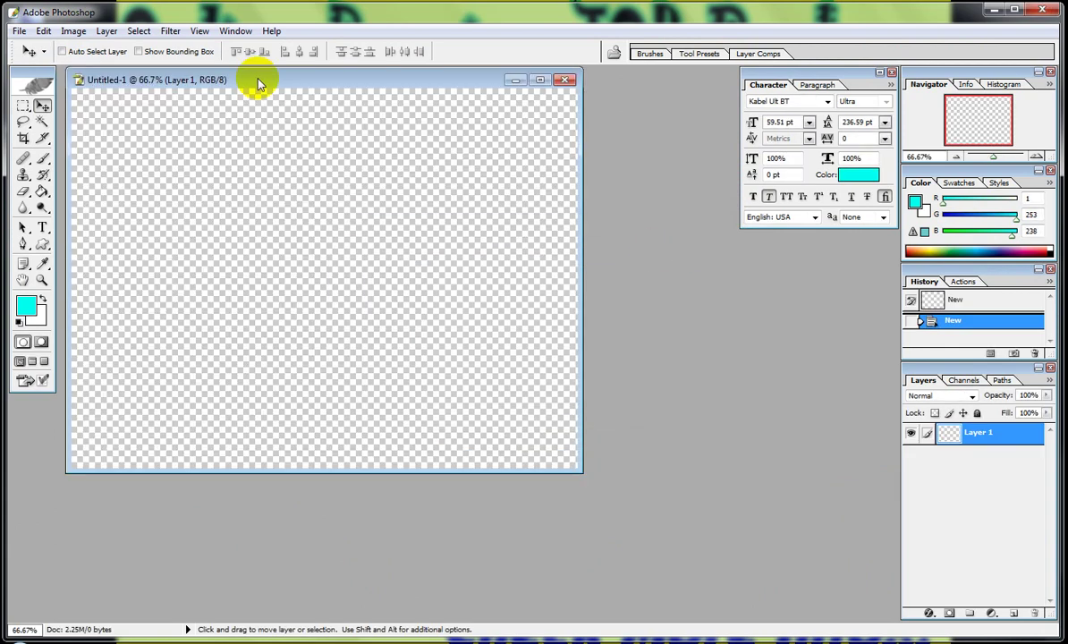
drag(258, 83, 355, 126)
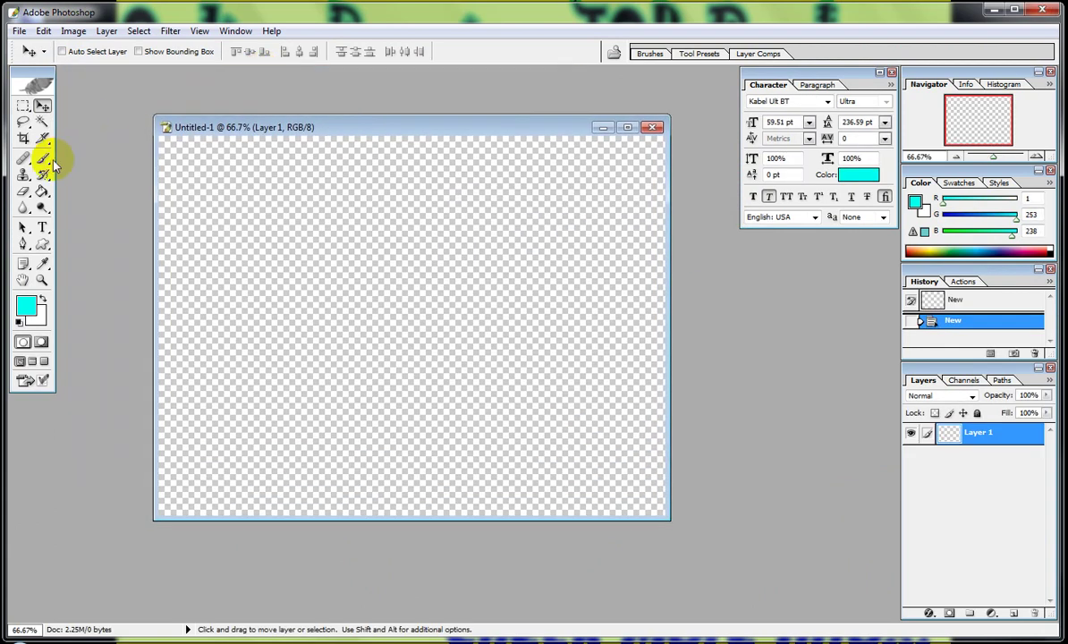
click(41, 191)
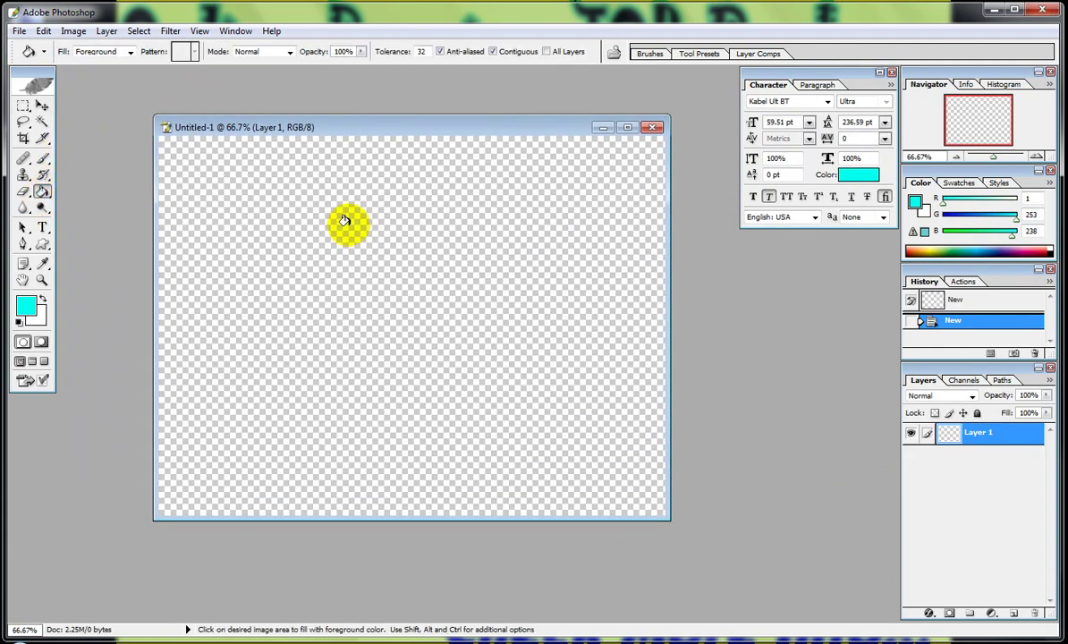
click(107, 30)
mouse_move(290, 52)
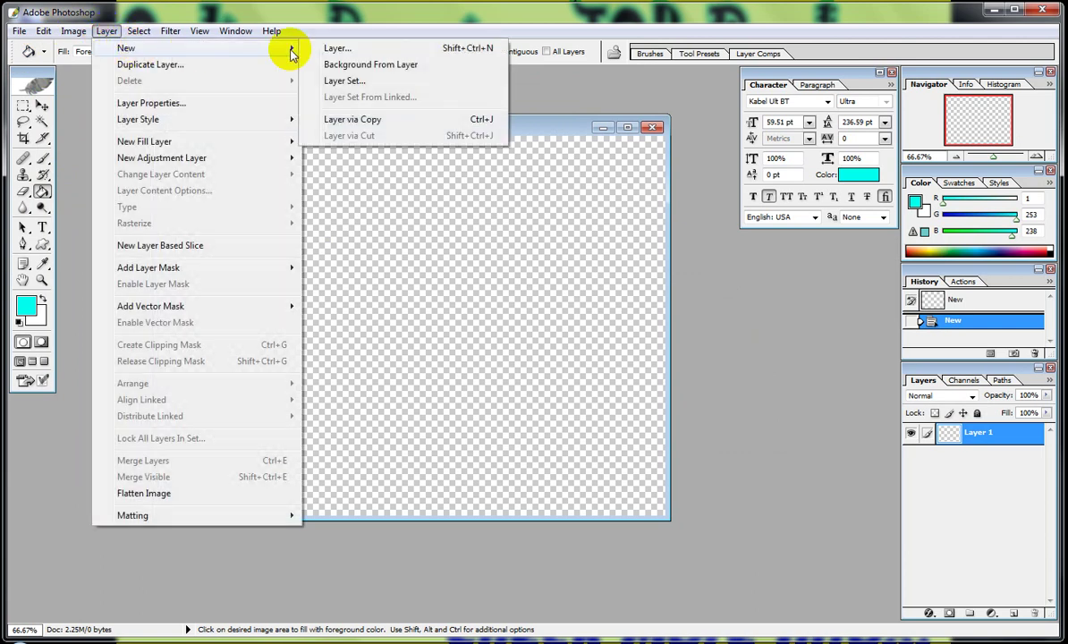
click(338, 48)
click(642, 292)
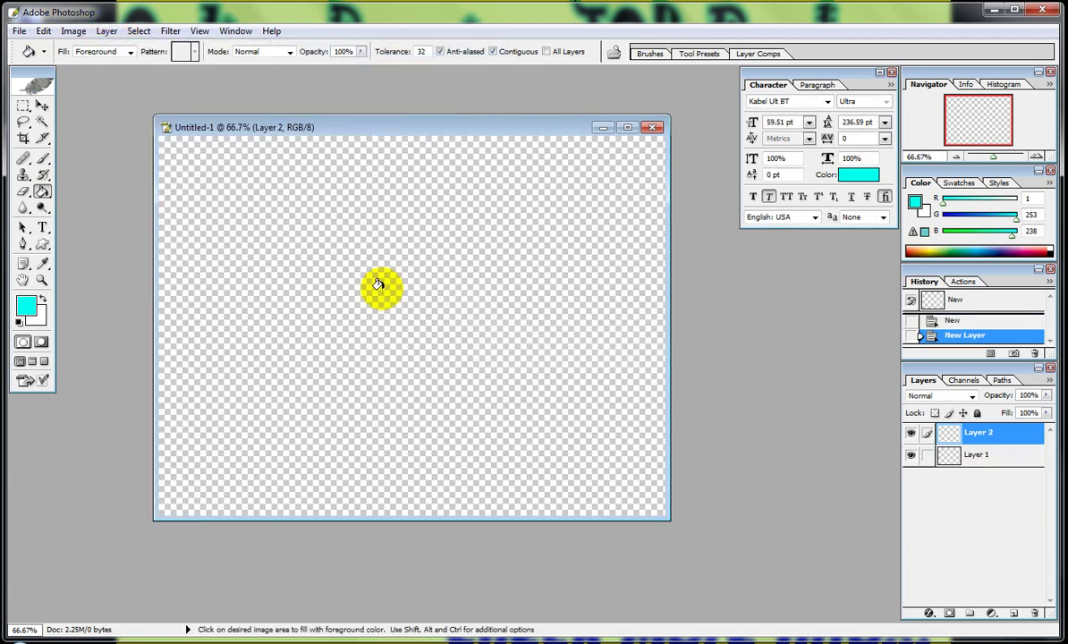
Fill Layer 2 with near-black using the Paint Bucket.
click(322, 255)
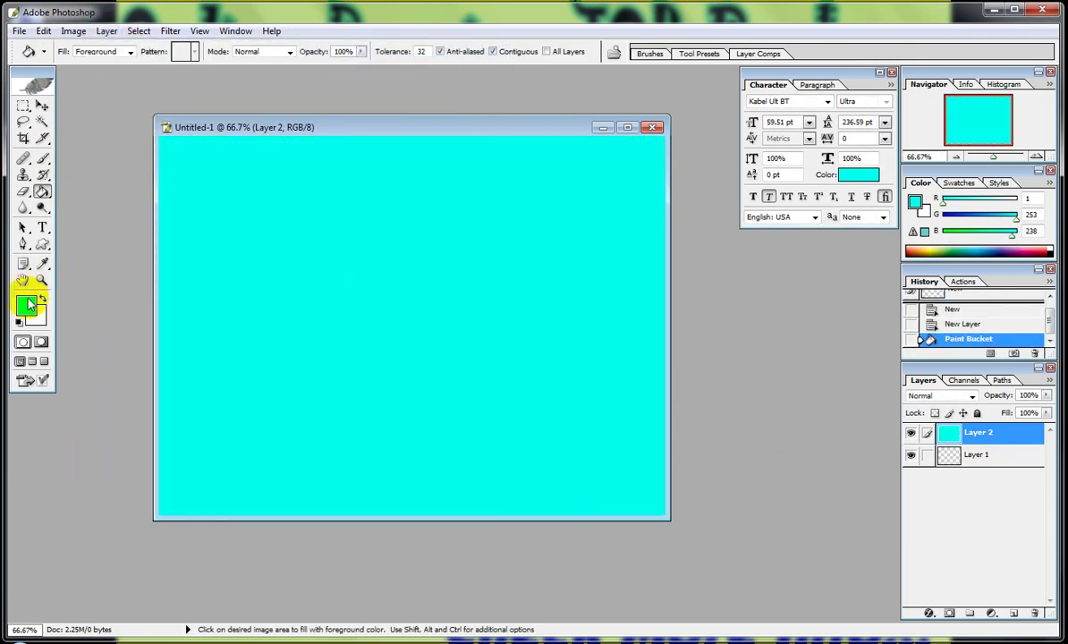
click(27, 304)
click(583, 397)
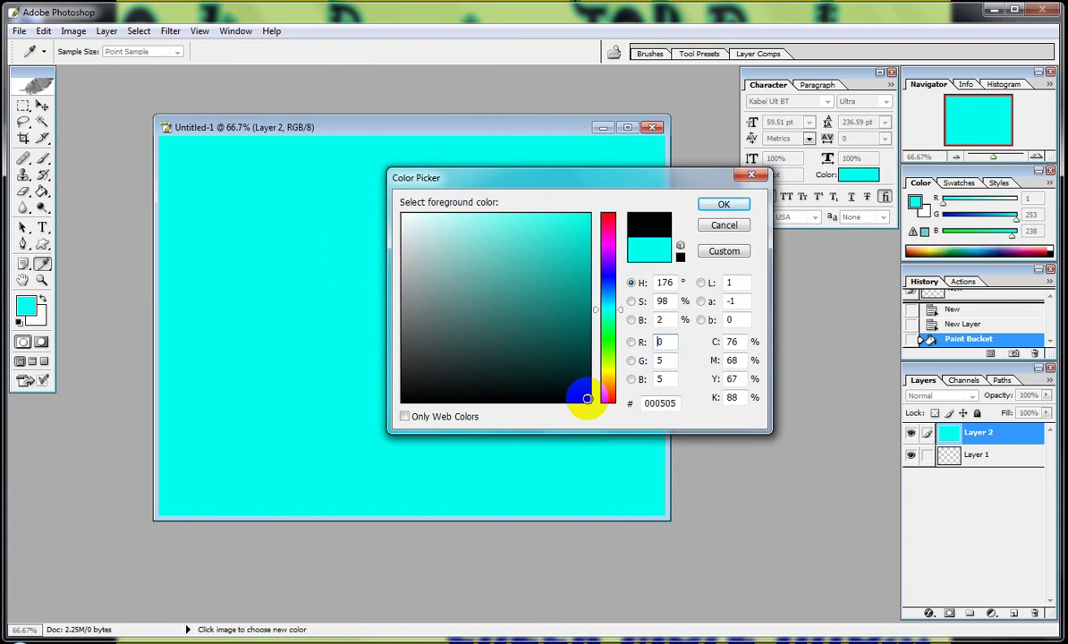
click(722, 206)
click(389, 237)
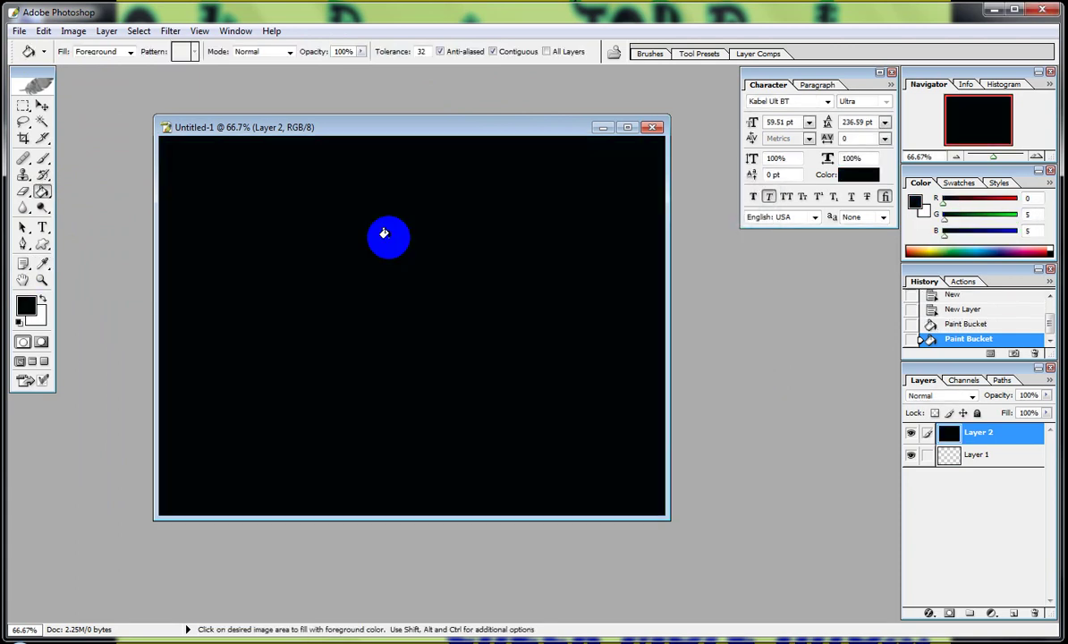
Add an empty Layer 3 above the black layer.
click(107, 31)
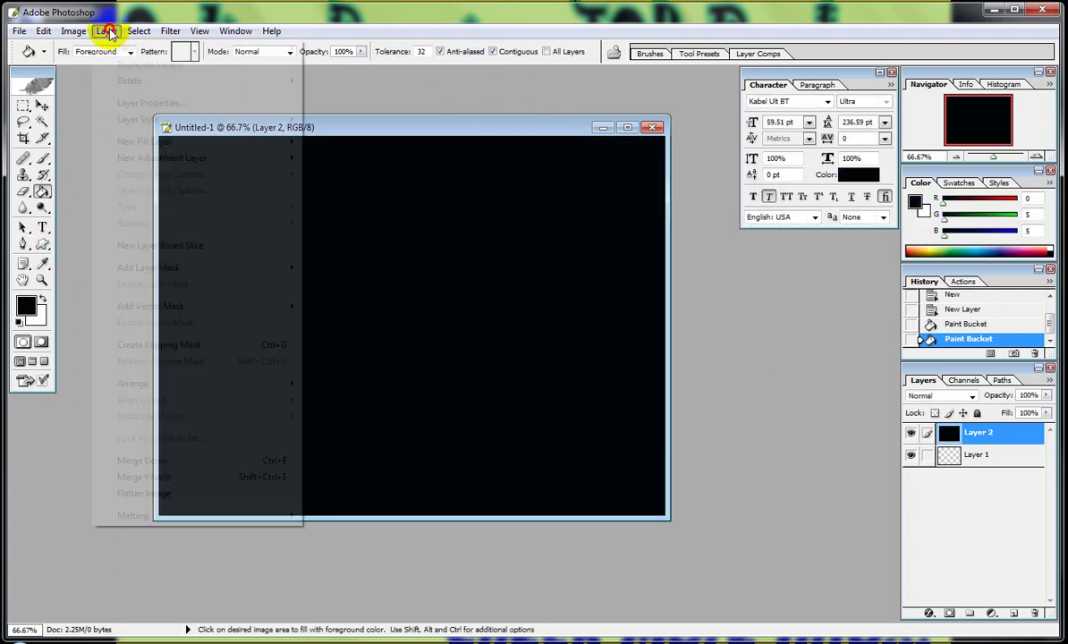
mouse_move(242, 52)
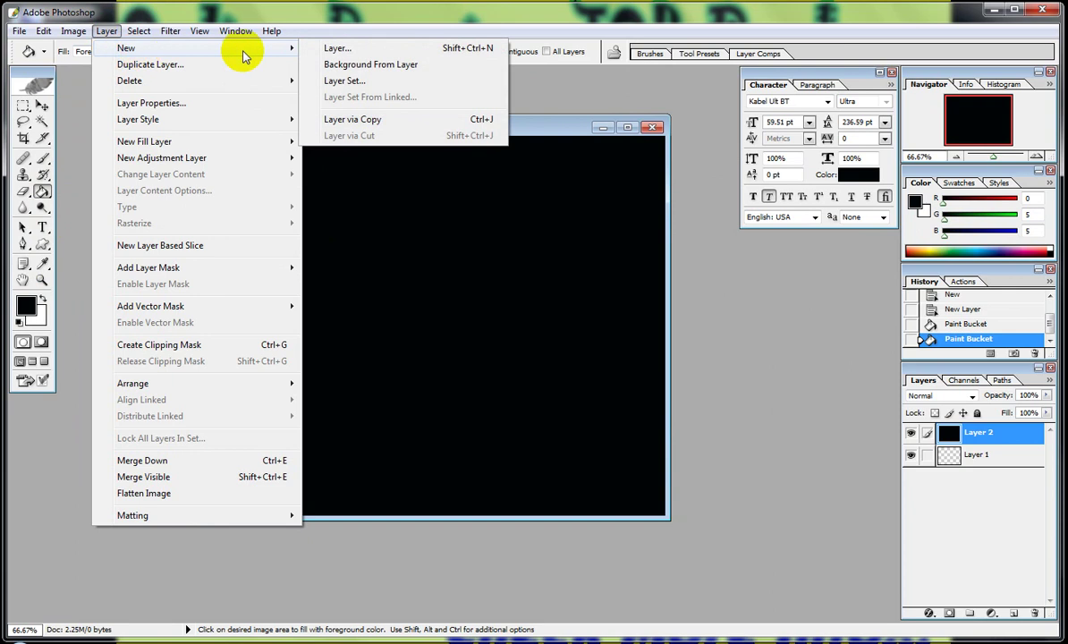
click(353, 48)
click(670, 298)
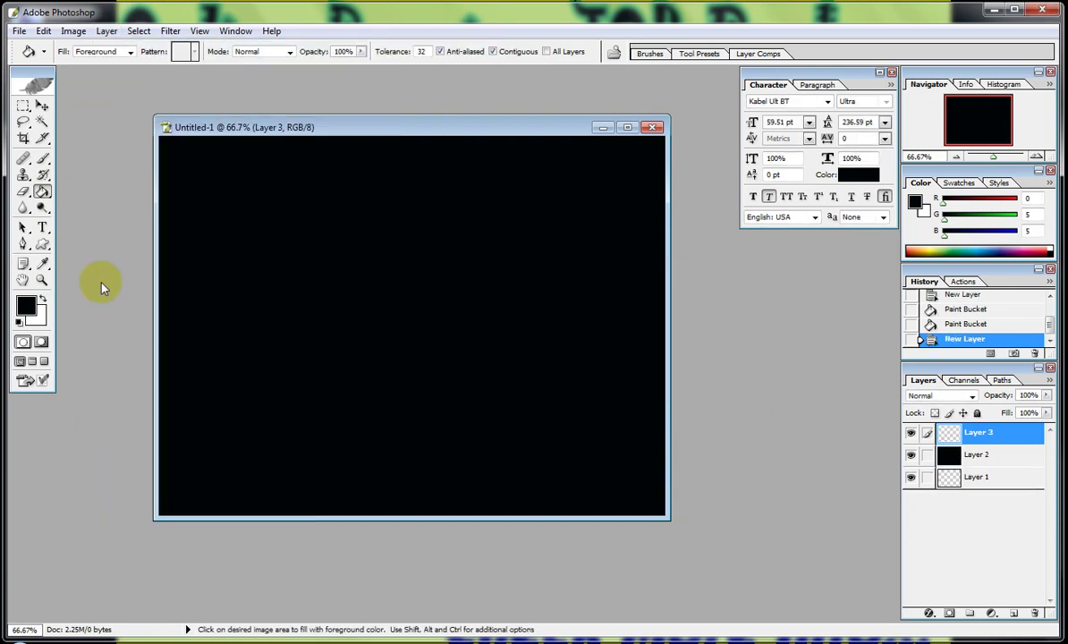
Set the Type tool's text colour to bright green (R161 G253 B0).
click(42, 227)
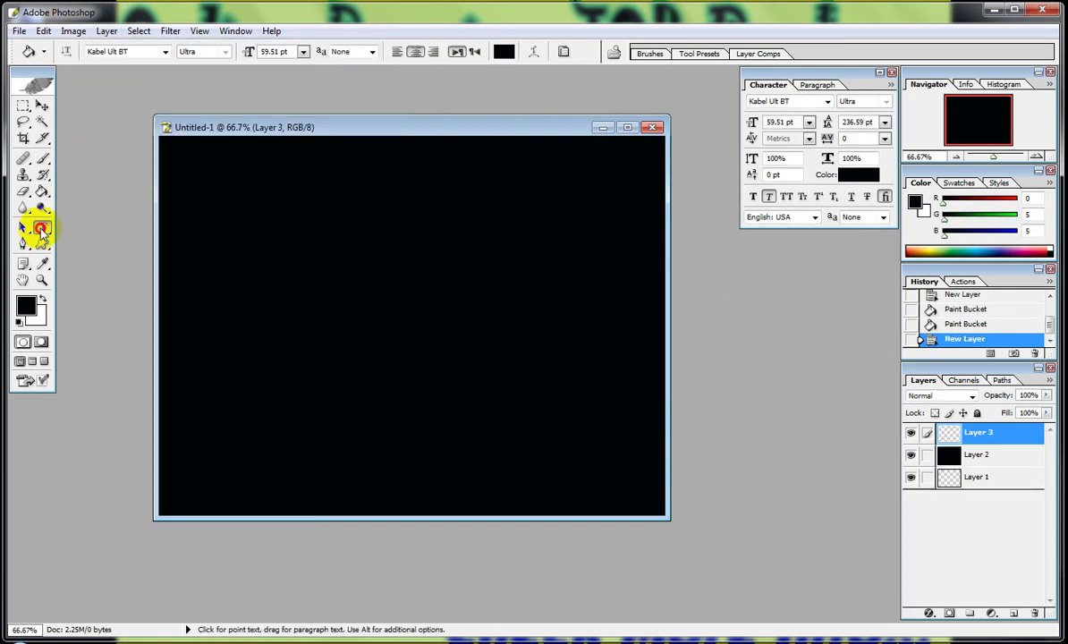
click(504, 51)
click(600, 375)
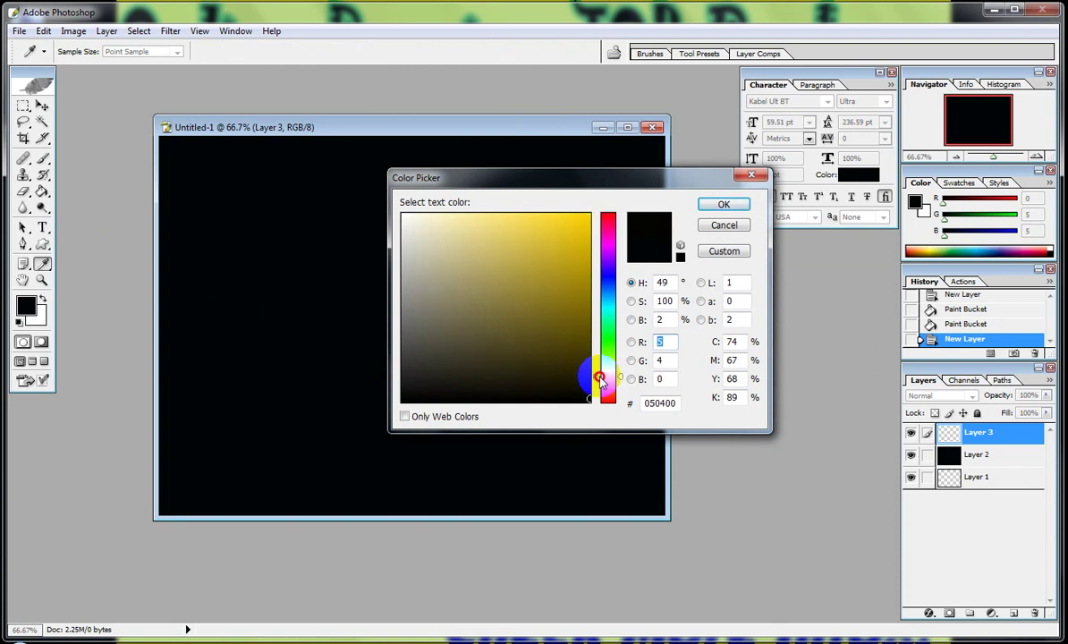
drag(596, 374, 596, 357)
click(588, 215)
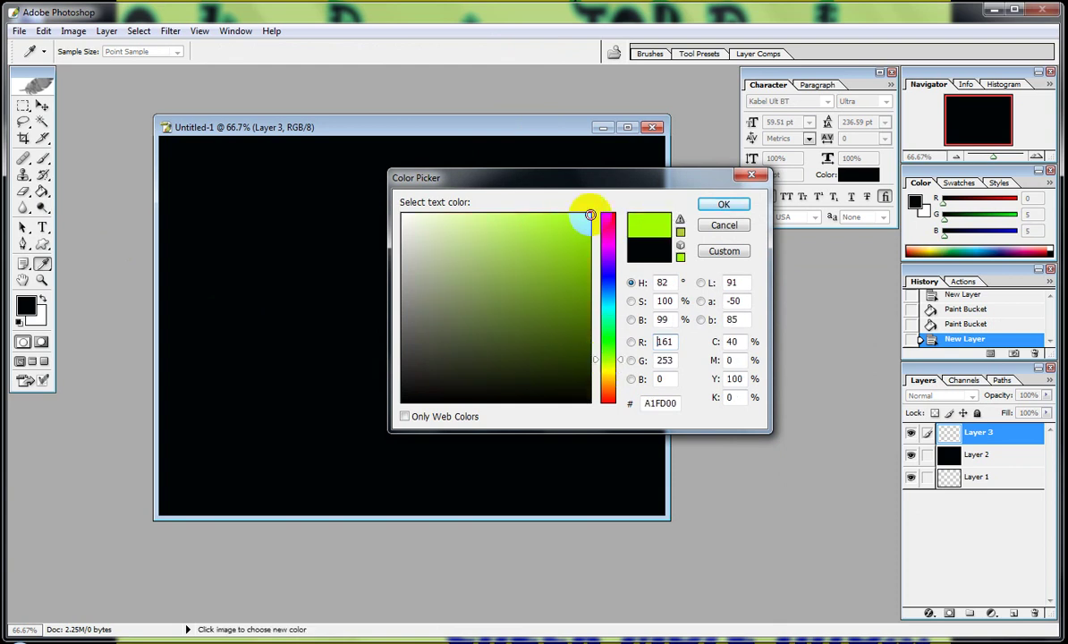
click(715, 207)
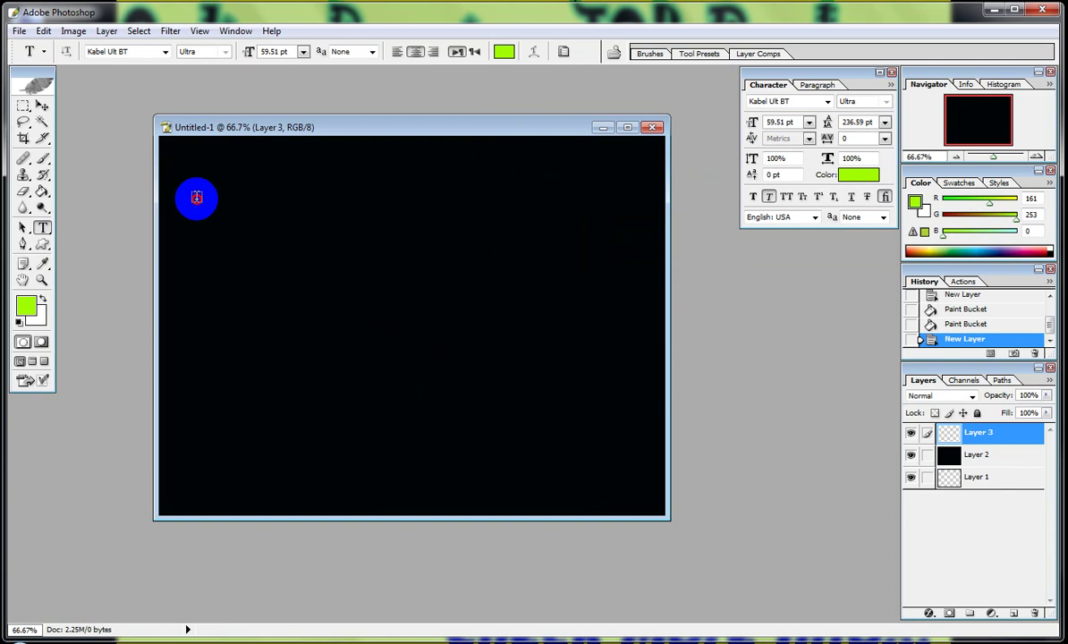
Type 'Website Traffic Service' at 24 pt near the top-left of the canvas.
click(196, 196)
text(g)
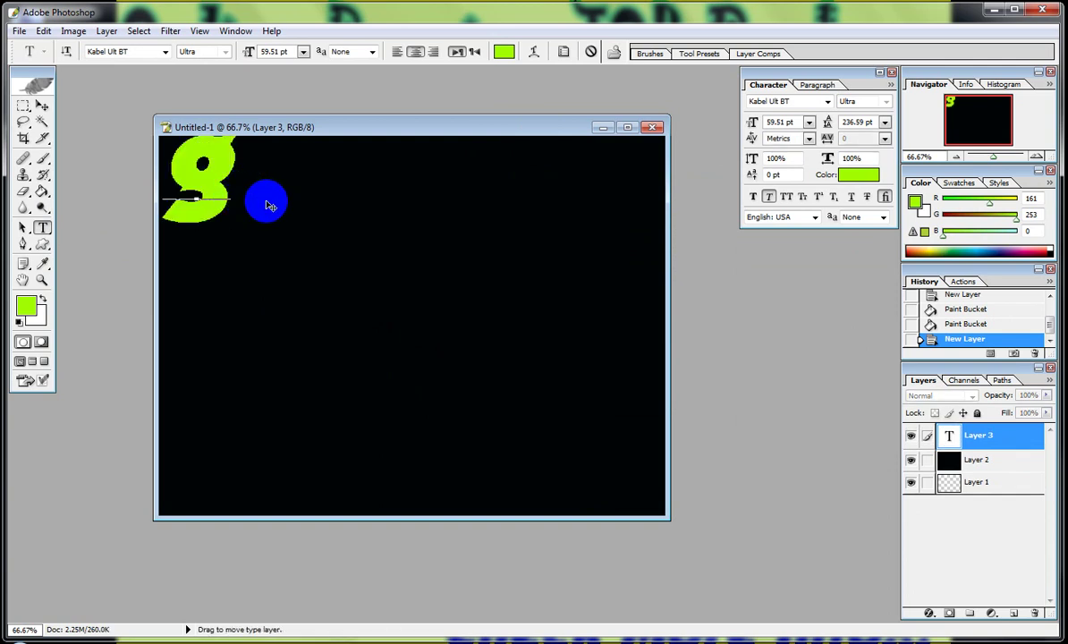
drag(268, 205, 266, 171)
click(302, 52)
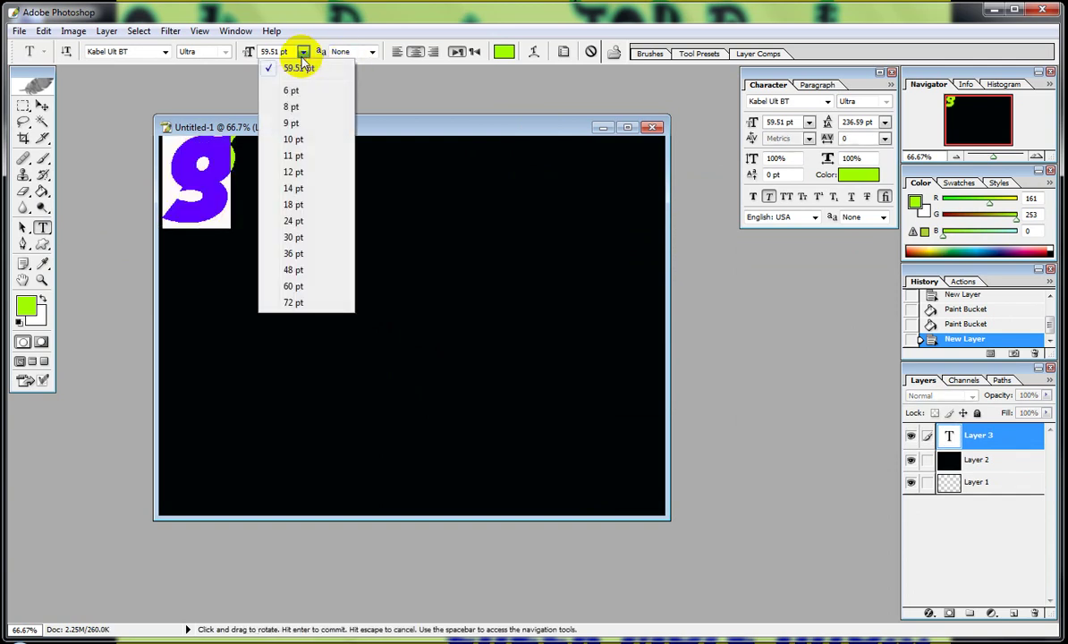
click(302, 219)
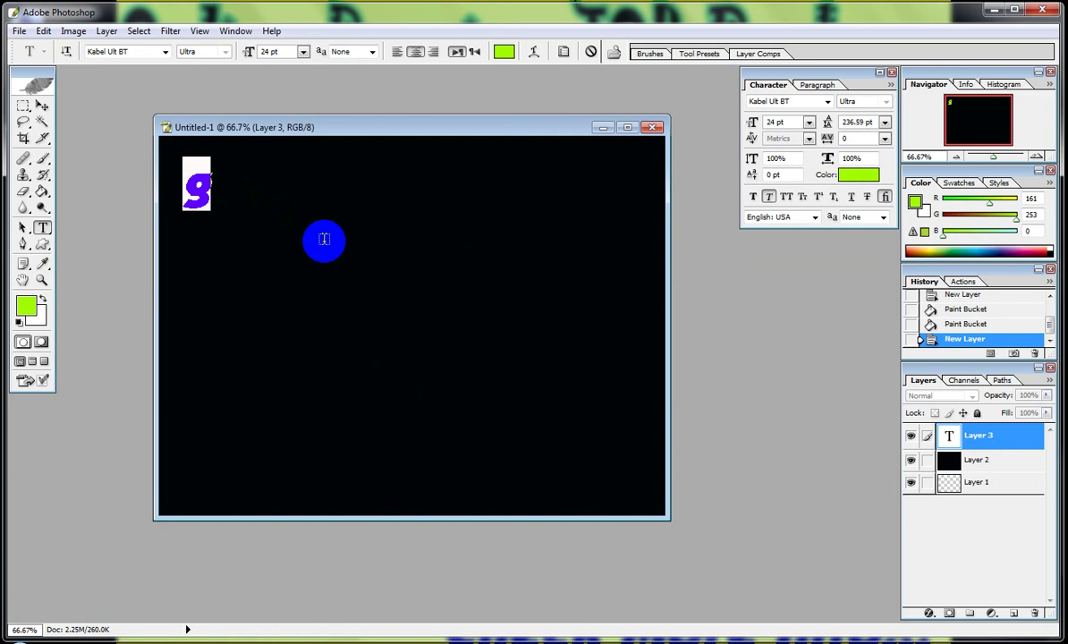
text(W)
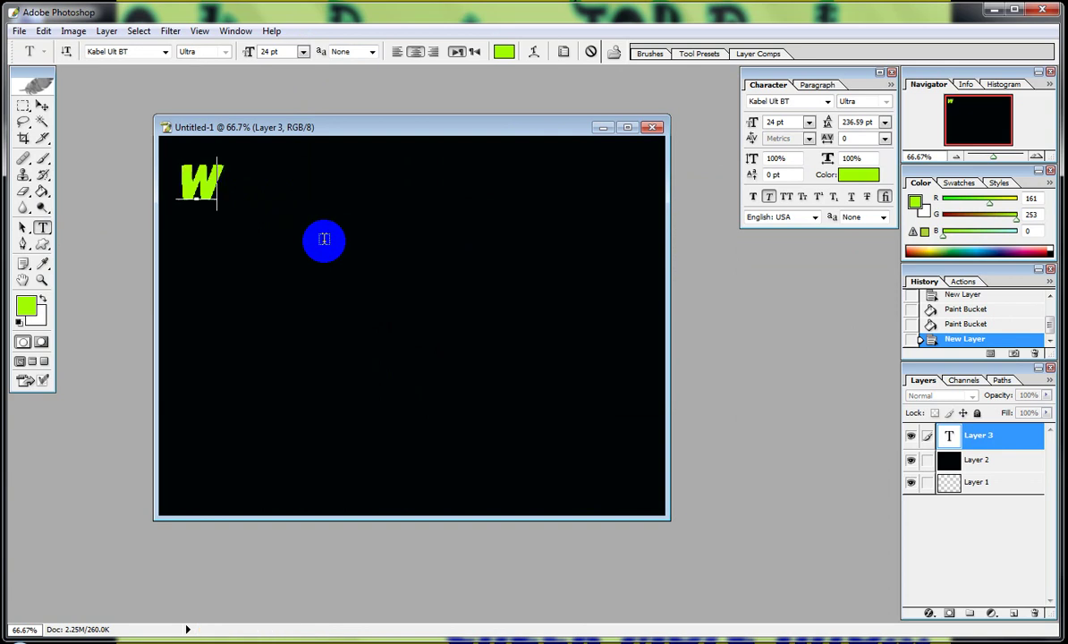
text(eb)
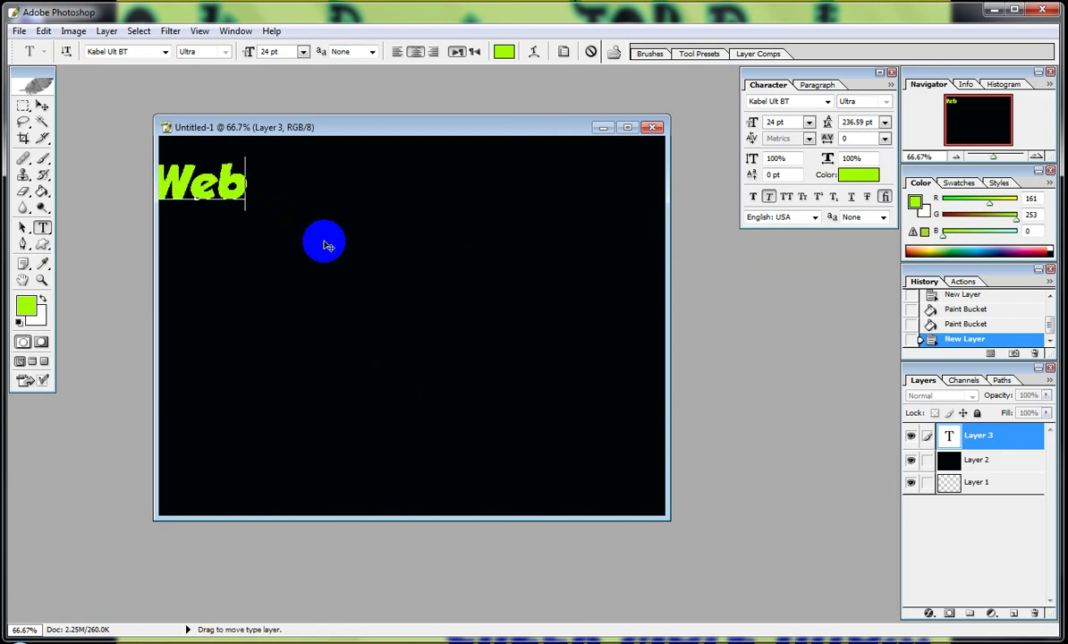
text(site T)
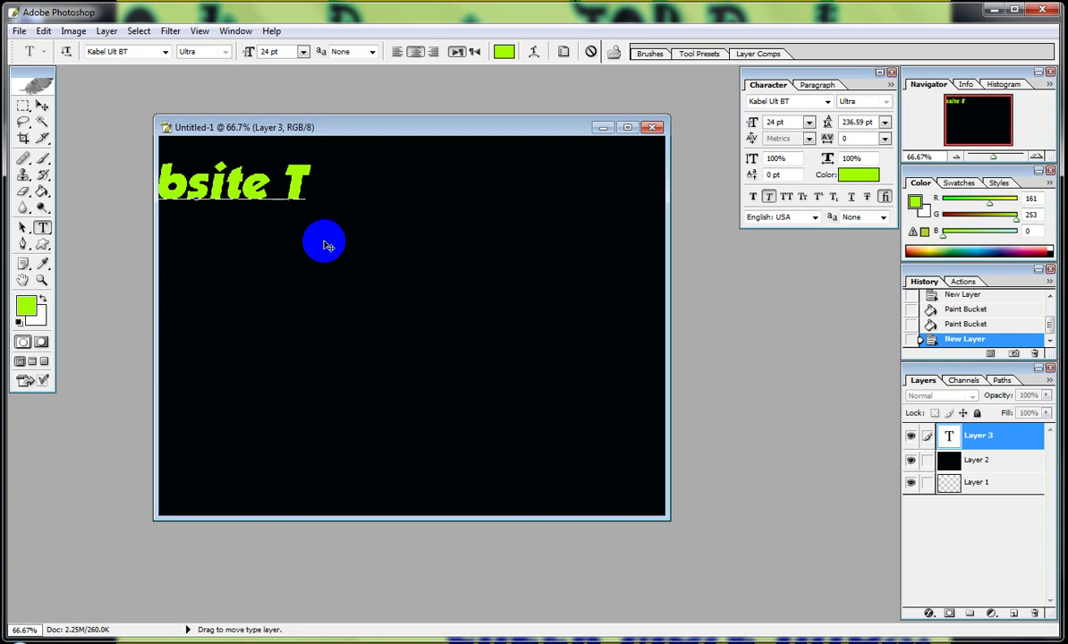
text(raffic )
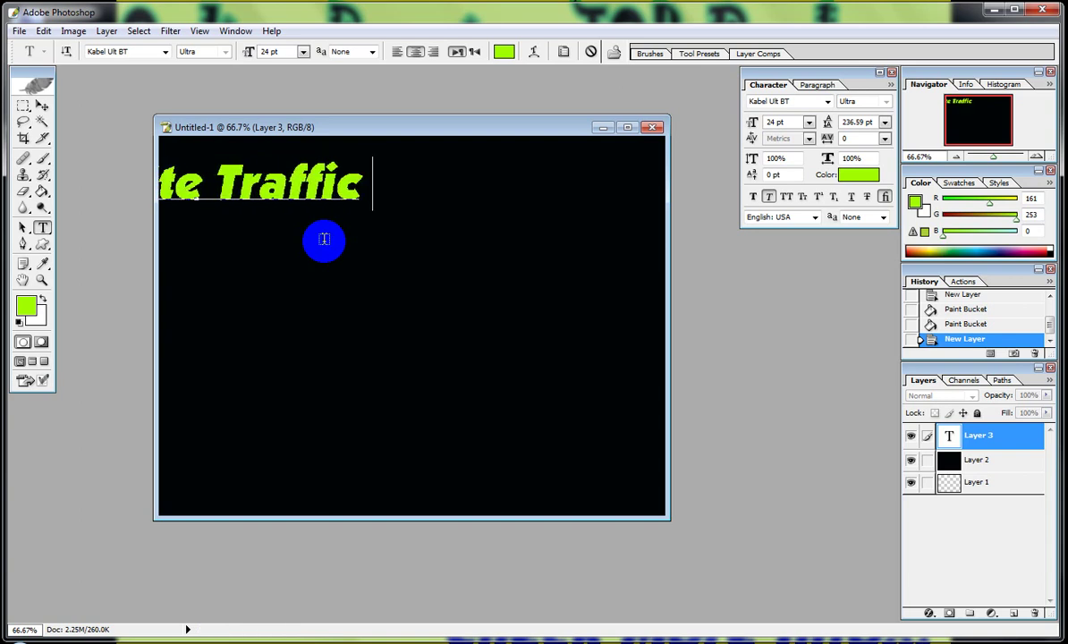
text(Service)
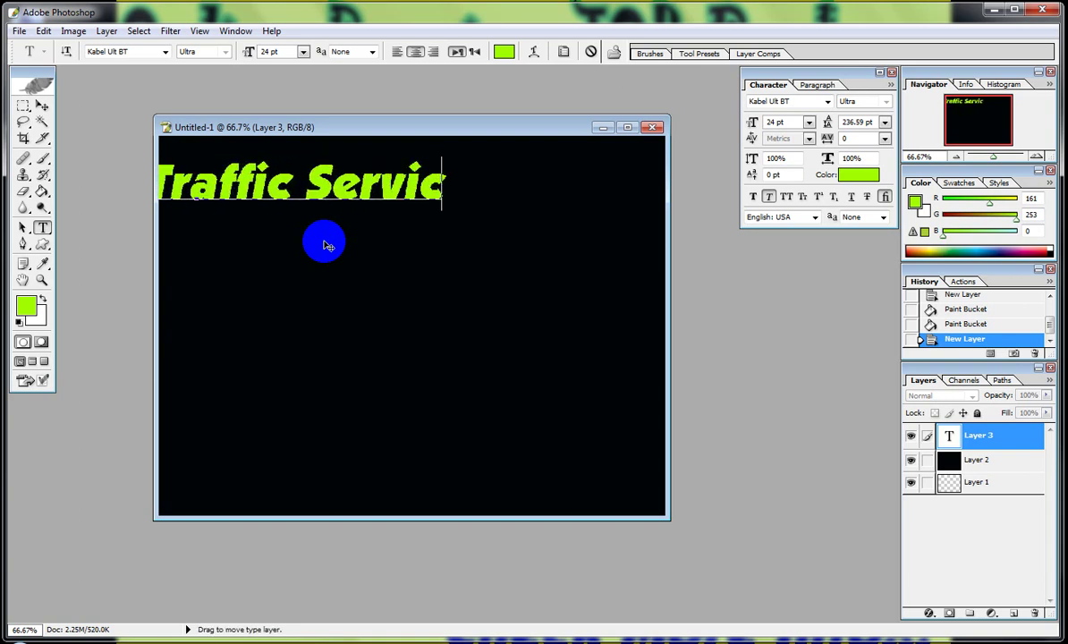
click(42, 105)
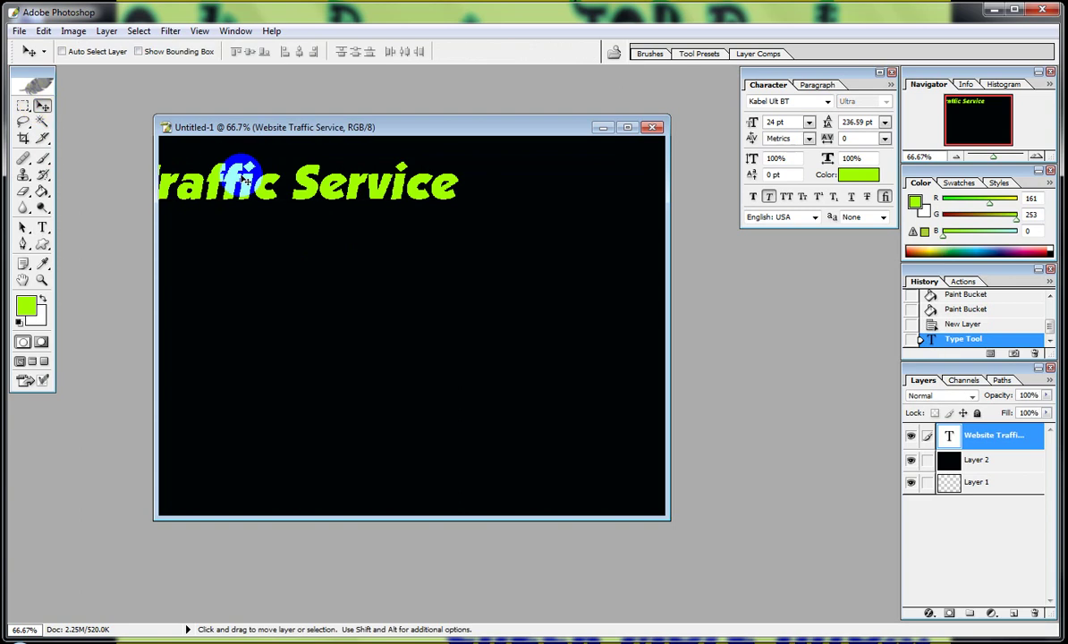
Free-transform the heading taller and wider across the top, then nudge it into place.
drag(195, 150, 466, 179)
key(ctrl+t)
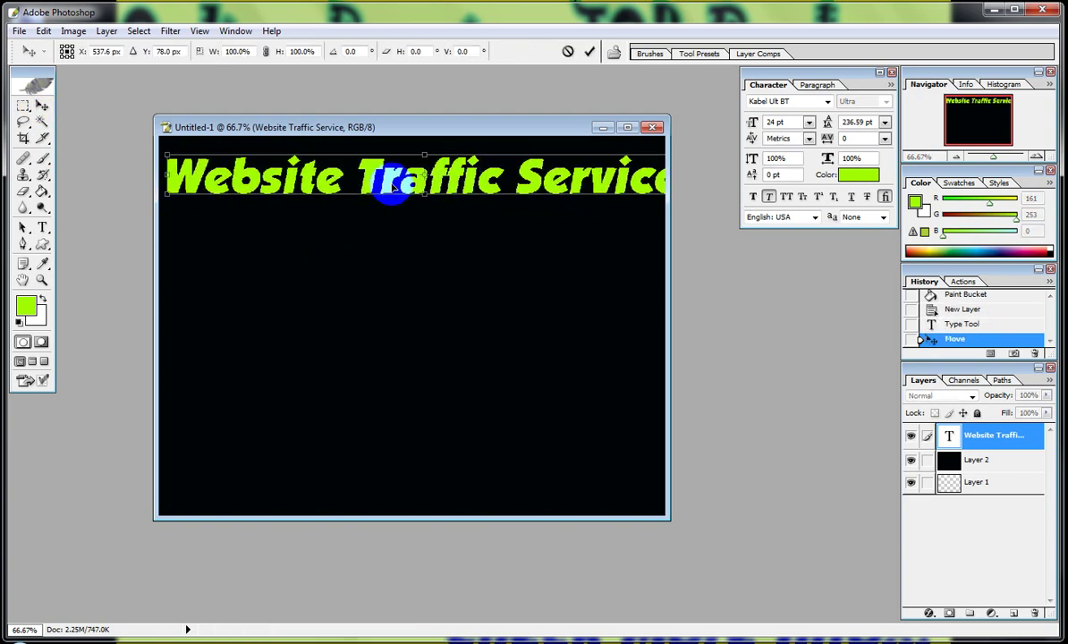
drag(164, 155, 251, 168)
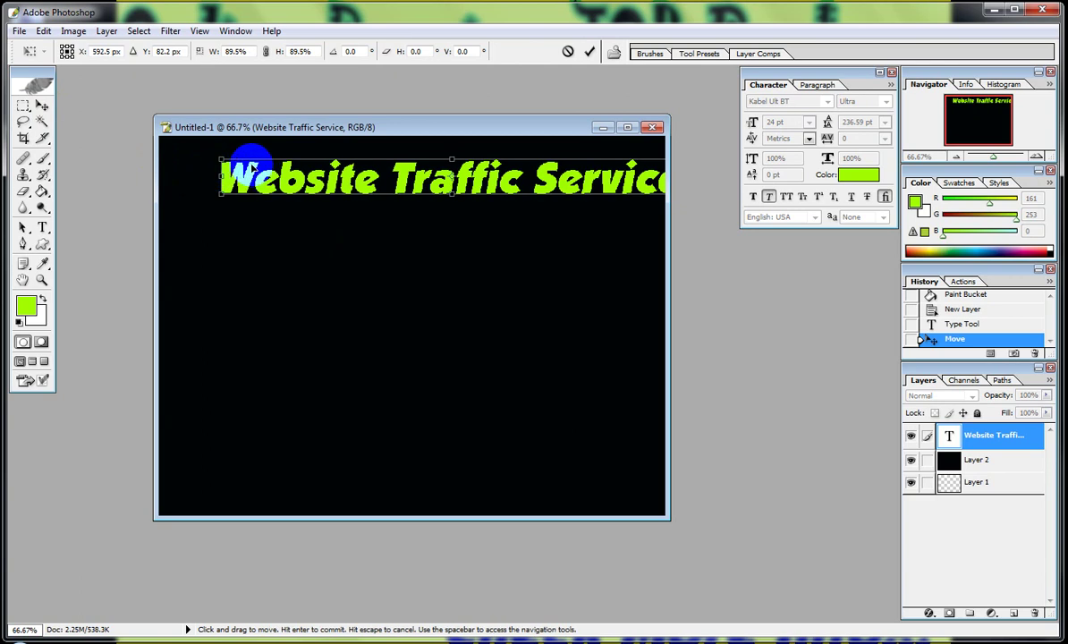
drag(295, 172, 229, 160)
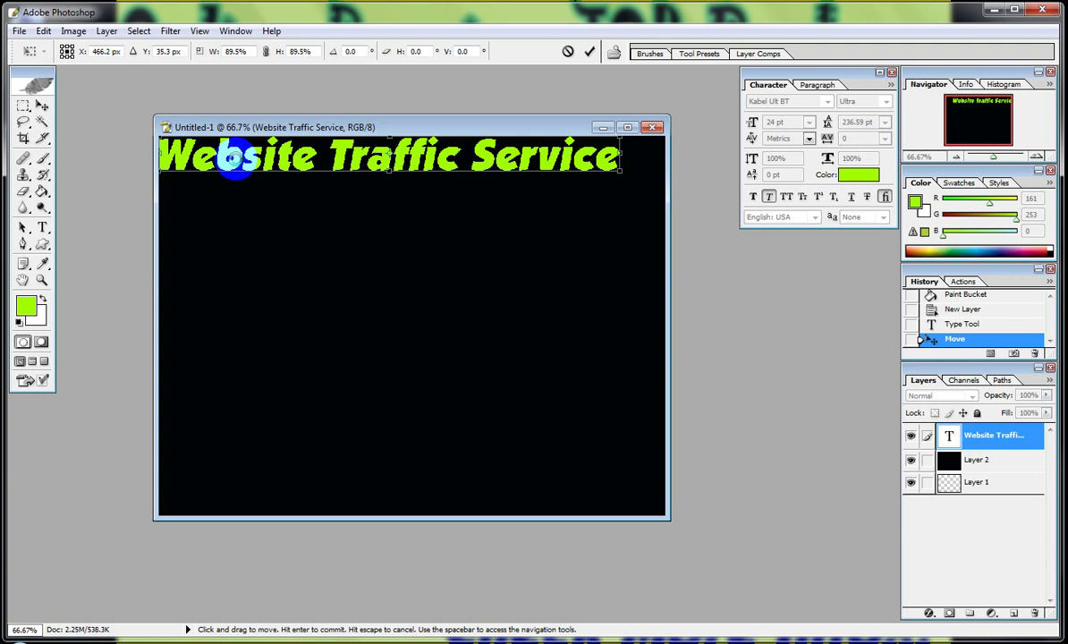
drag(624, 157, 659, 156)
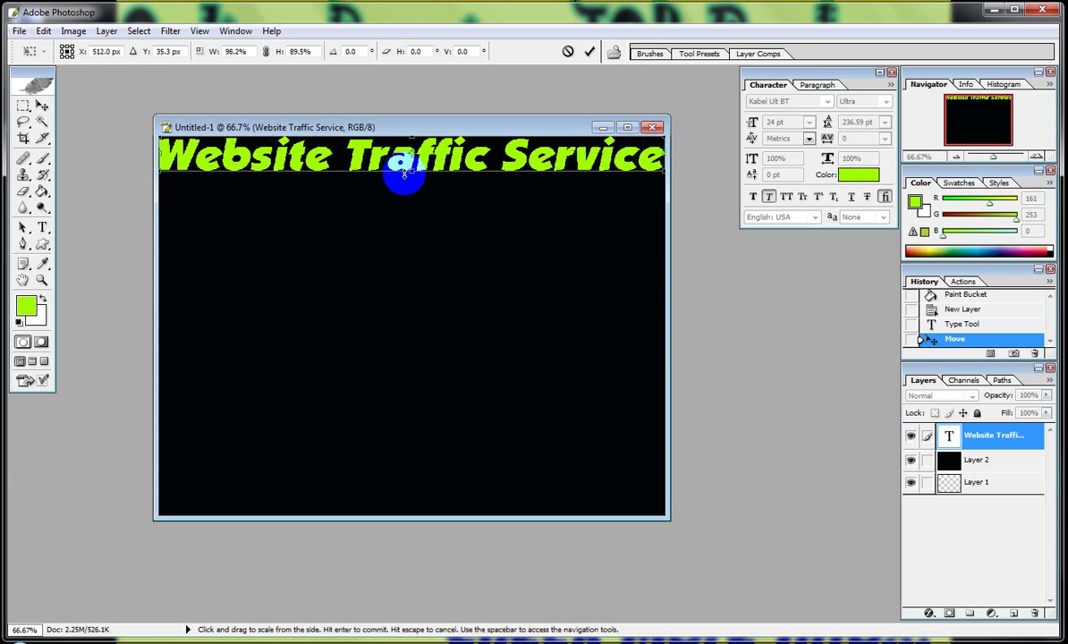
drag(412, 172, 417, 186)
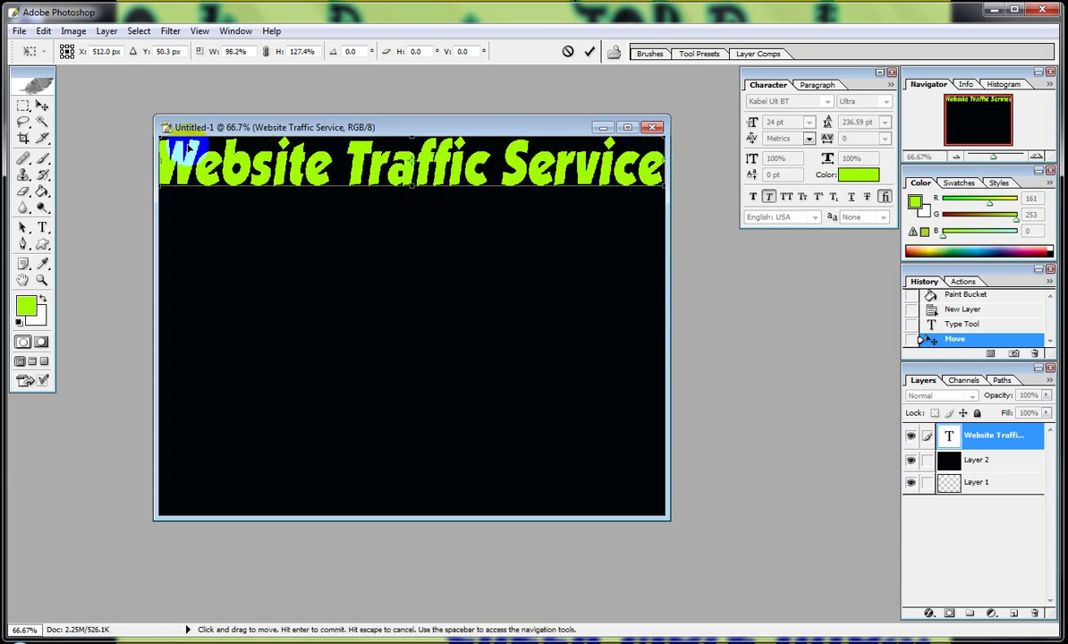
drag(160, 141, 174, 146)
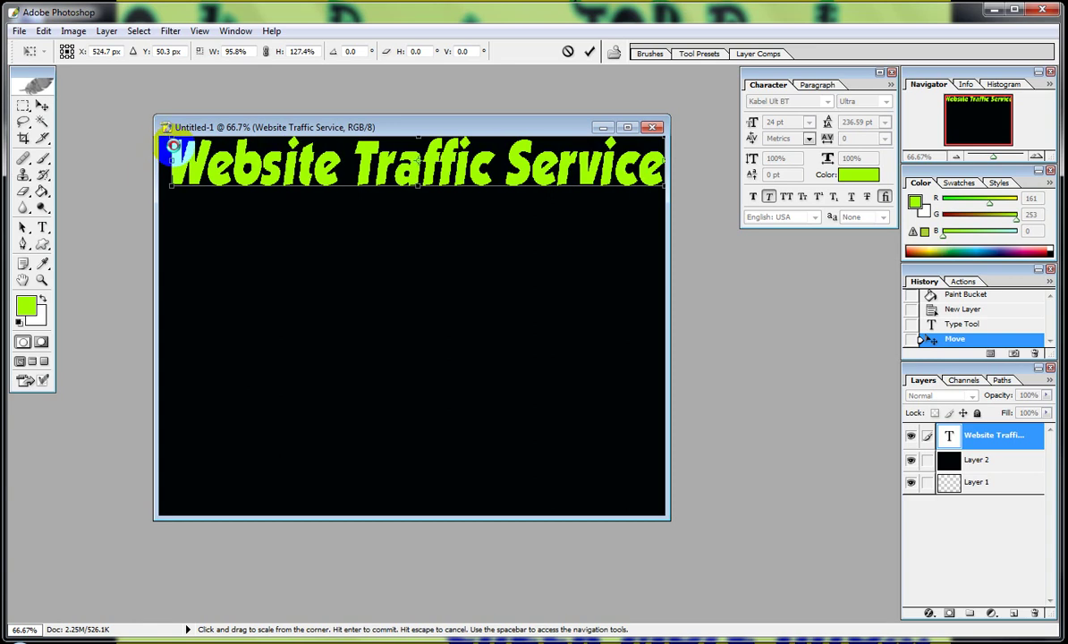
double_click(321, 148)
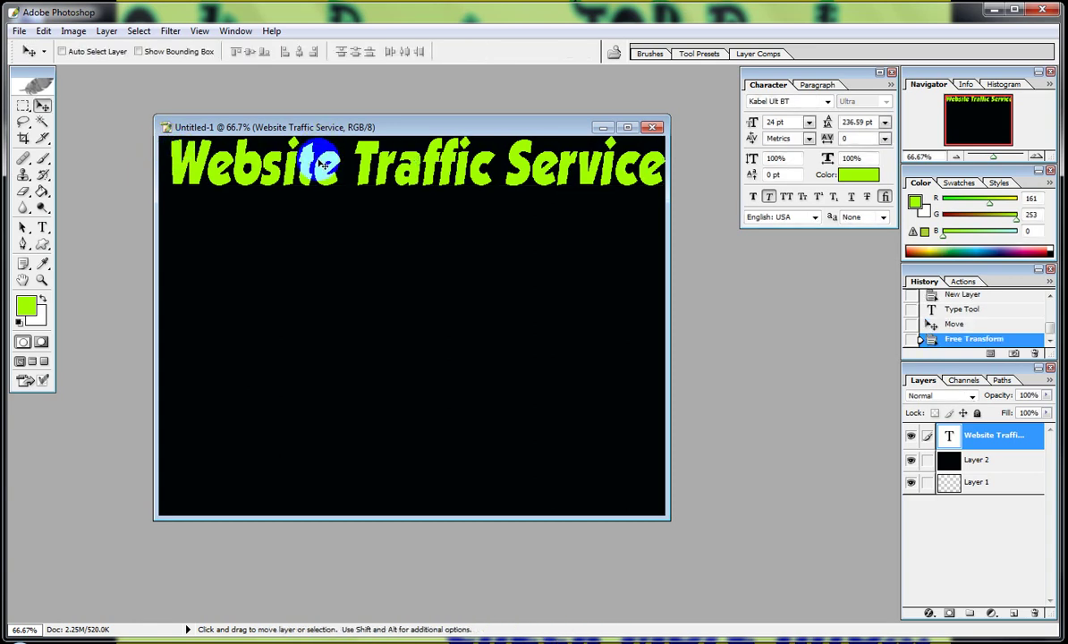
drag(323, 163, 310, 169)
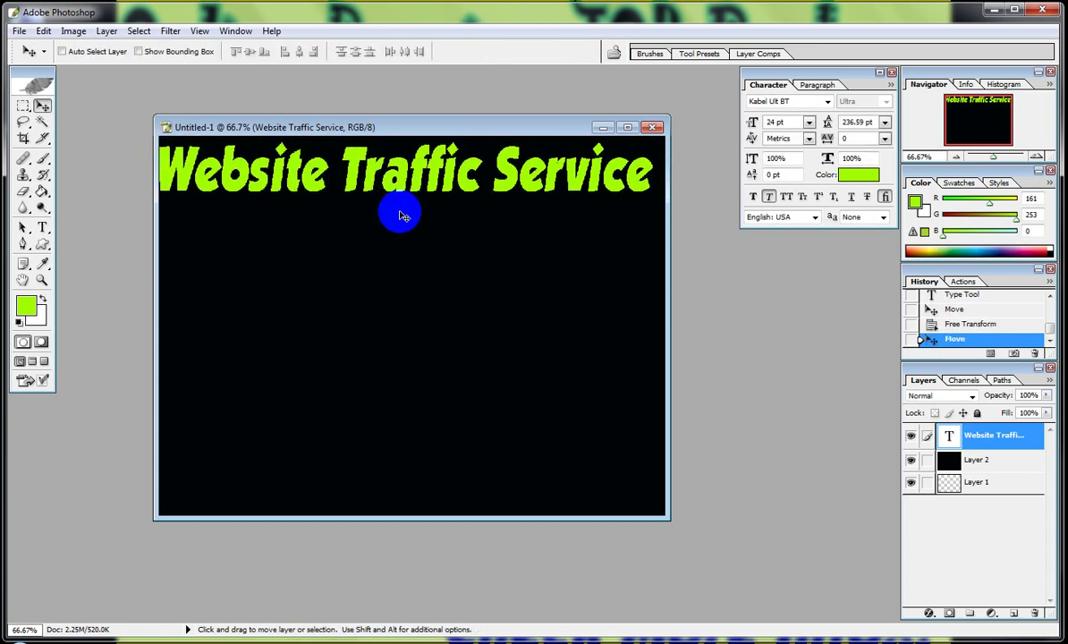
key(Right)
key(Right)
key(Right)
key(Right)
key(Right)
key(Right)
key(Right)
key(Right)
key(Right)
key(Right)
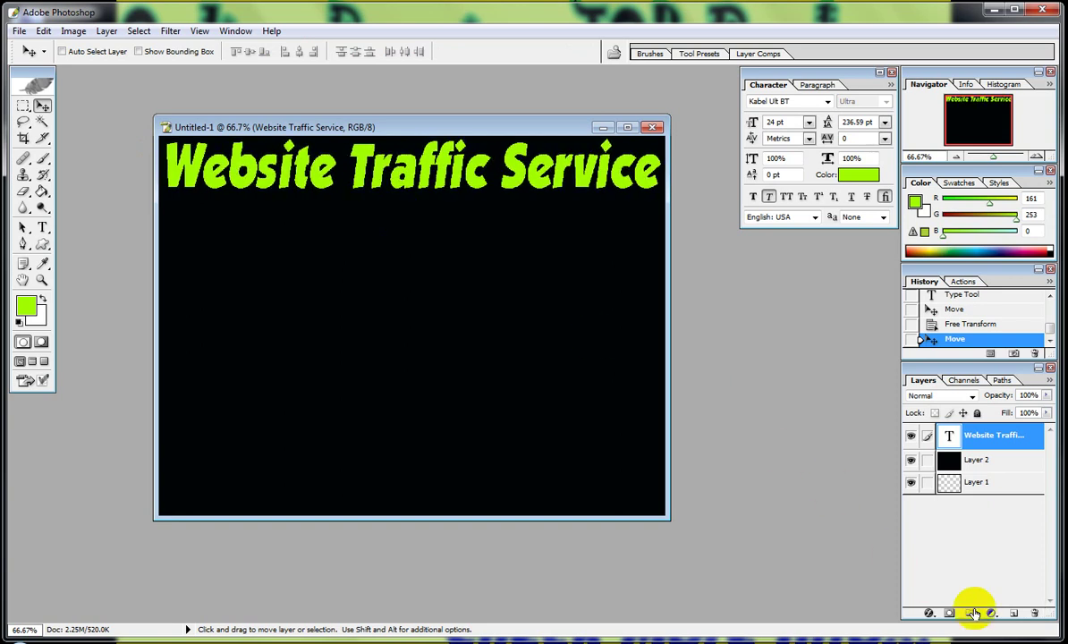
Apply a default Bevel and Emboss to the heading and Alt-drag a copy below it.
click(929, 614)
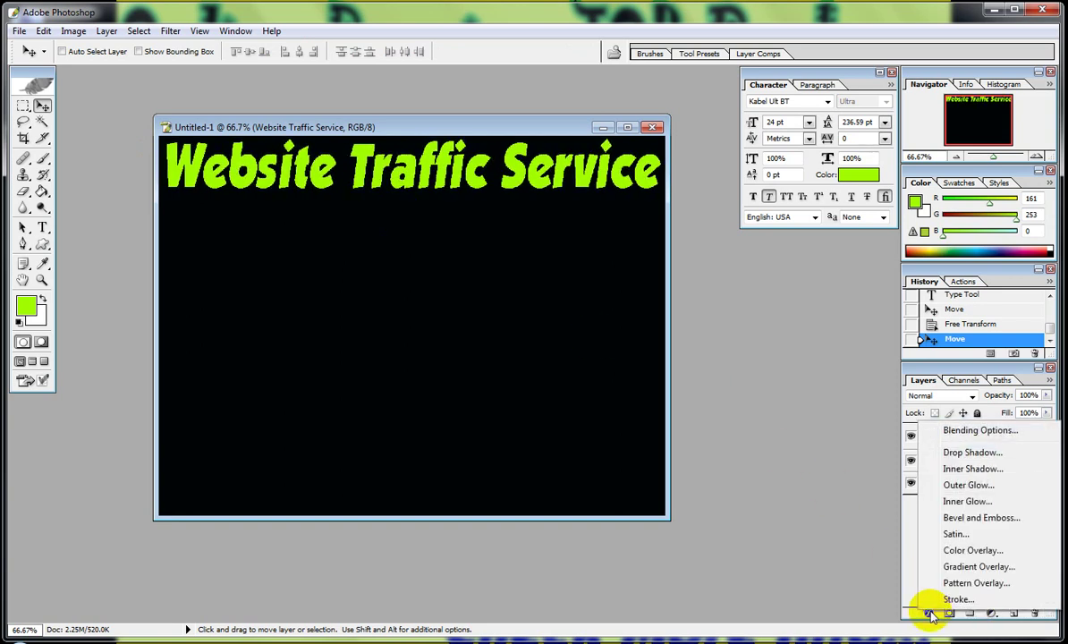
click(1001, 518)
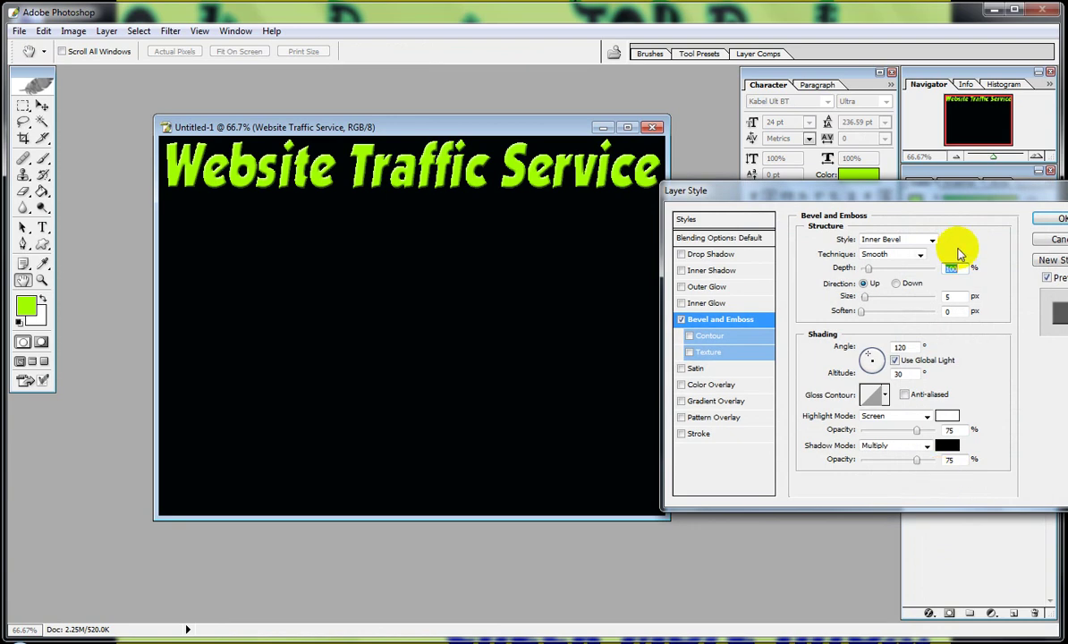
click(1049, 220)
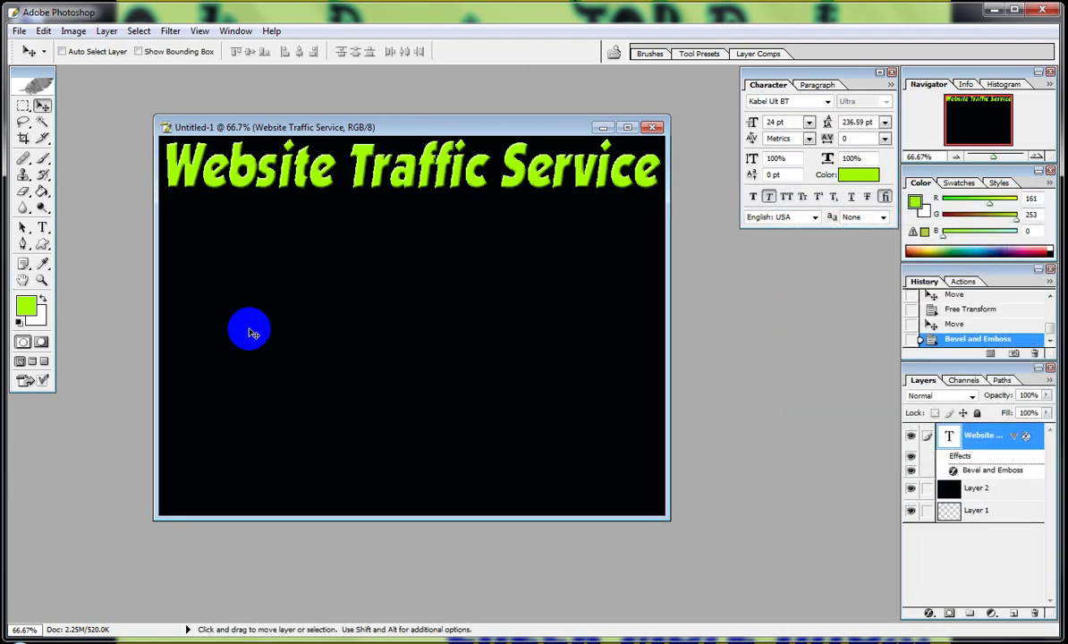
click(407, 178)
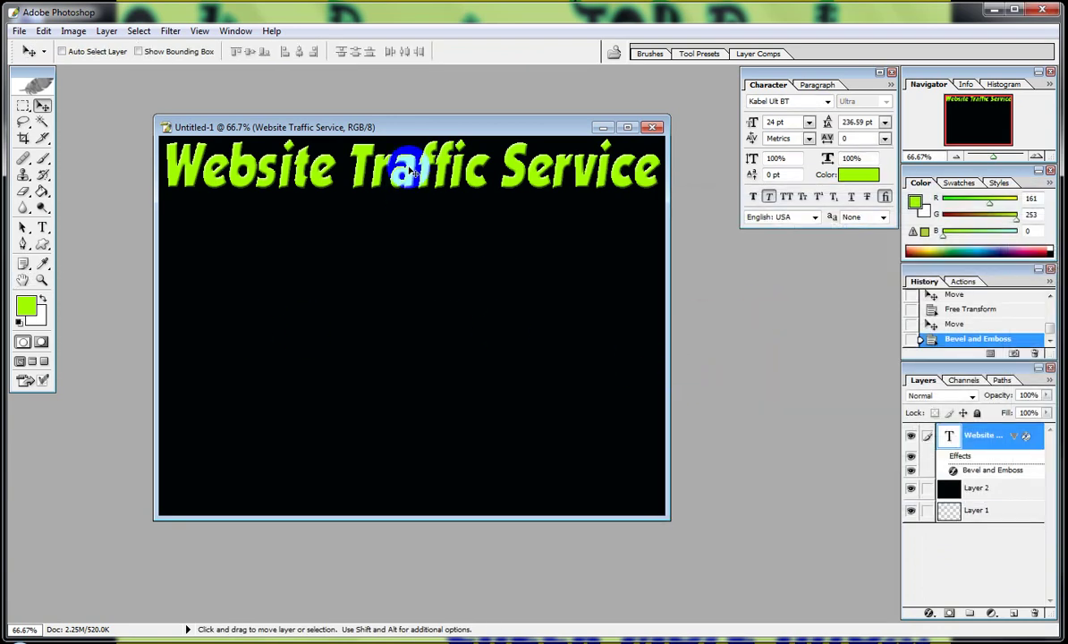
drag(409, 170, 409, 250)
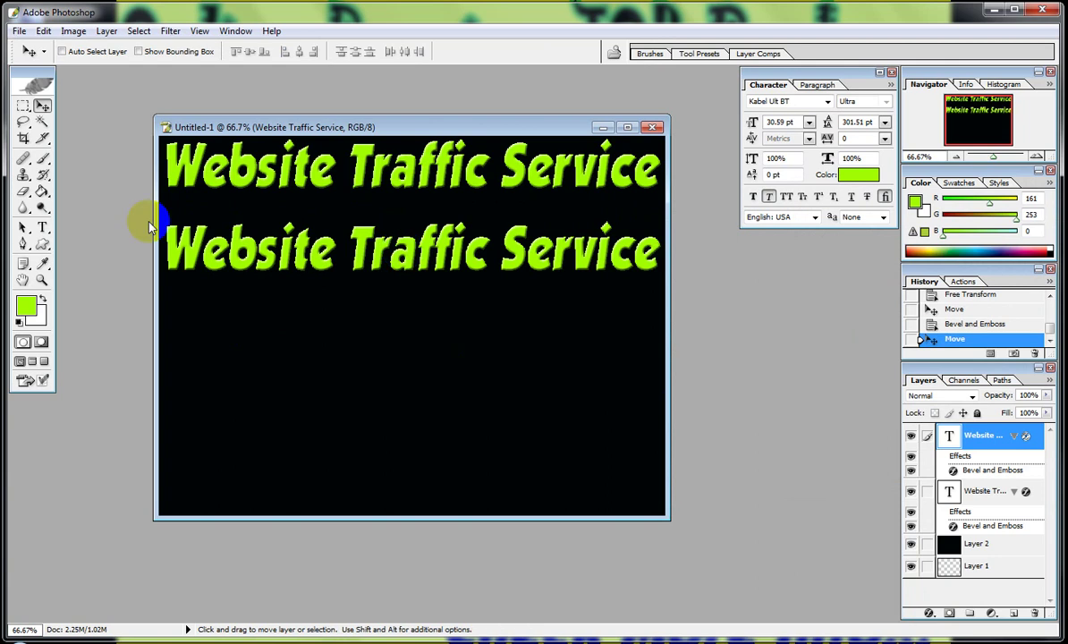
Recolour the duplicated heading's text cyan and select all of it.
click(41, 226)
click(221, 257)
triple_click(290, 246)
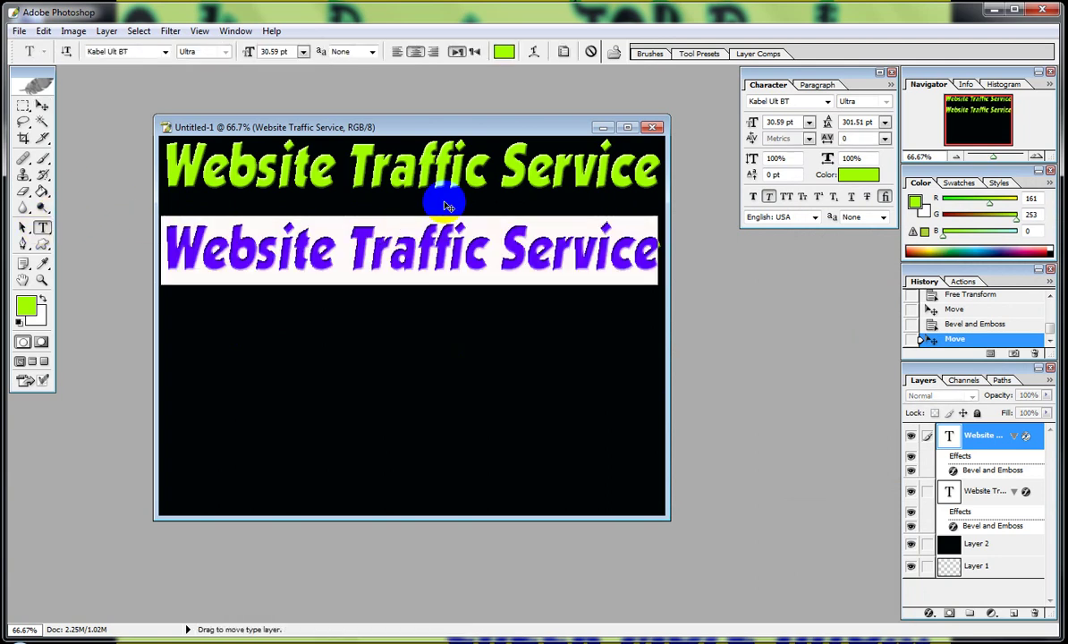
click(504, 54)
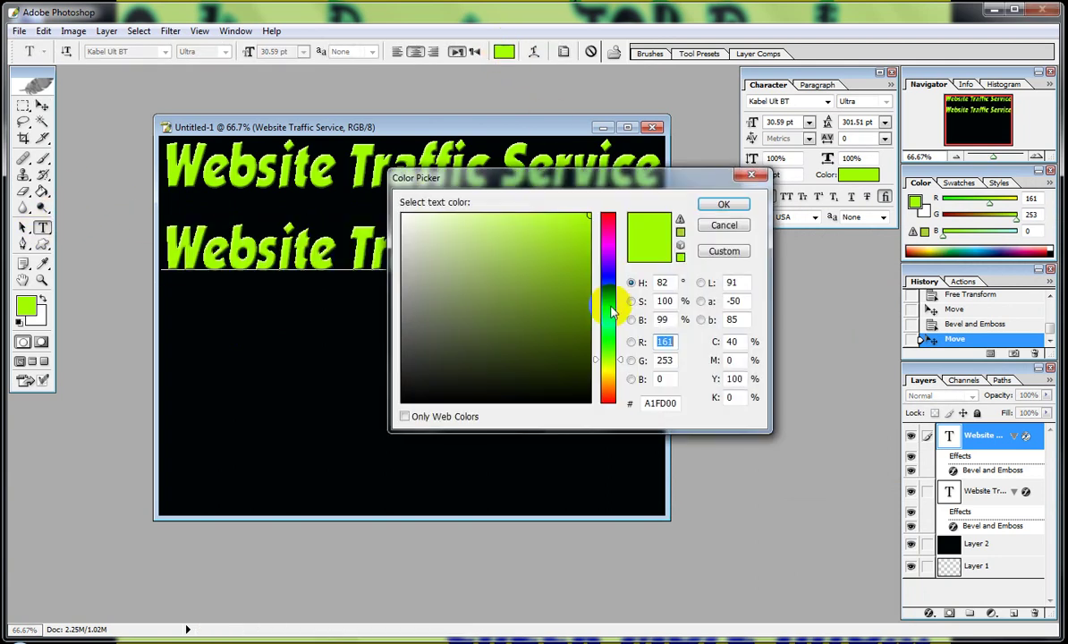
click(610, 309)
click(720, 205)
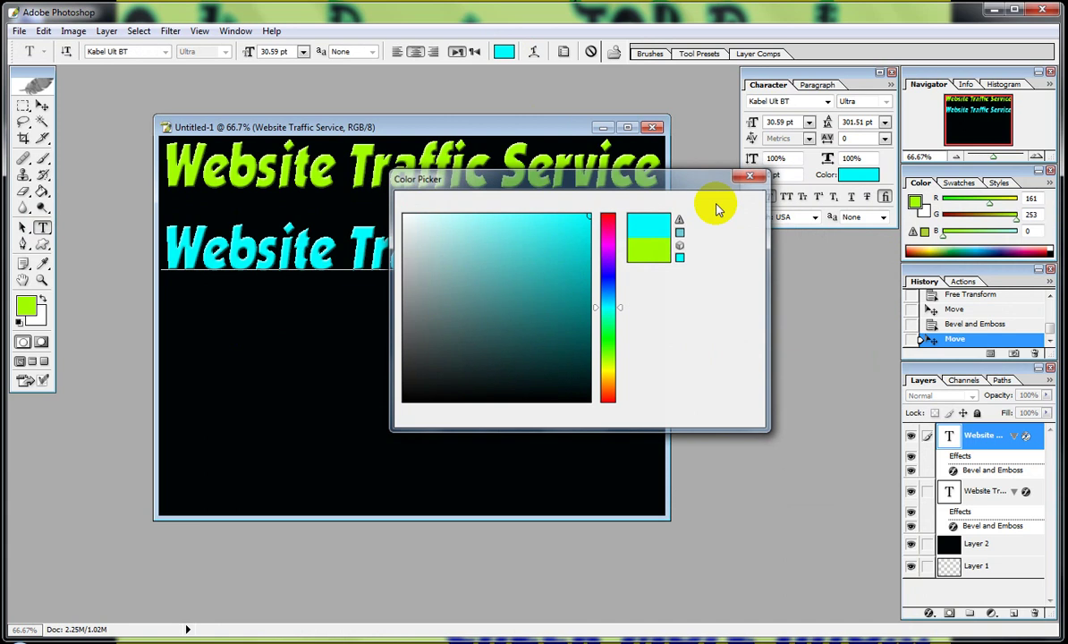
click(386, 258)
key(ctrl+a)
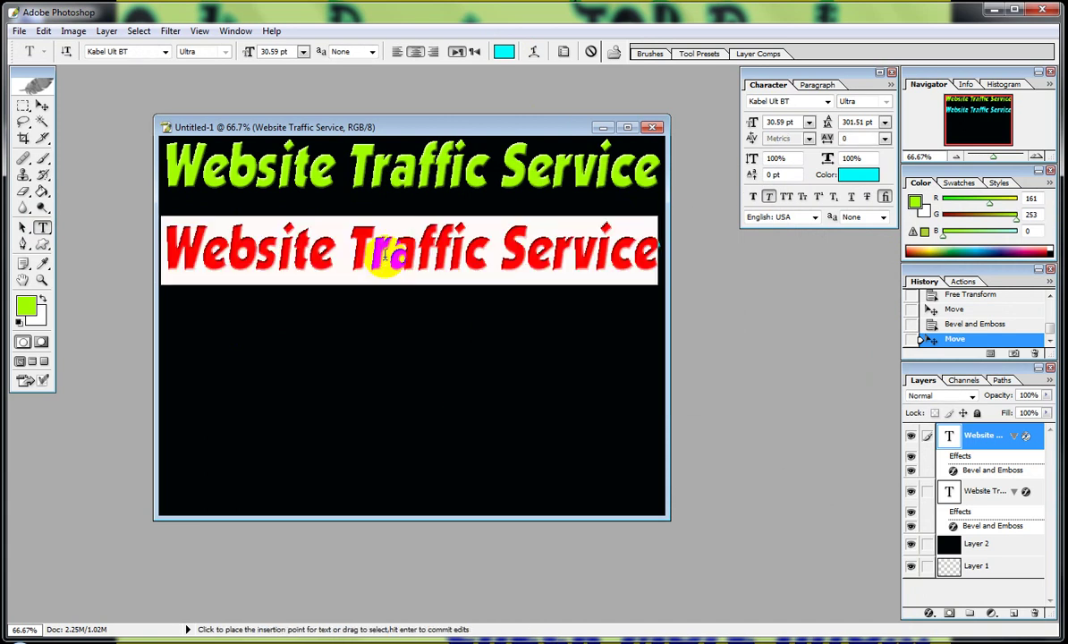
Retype the cyan line as 'Whatsapp:' plus the phone number, narrow it, and move it to the bottom.
text(Wh)
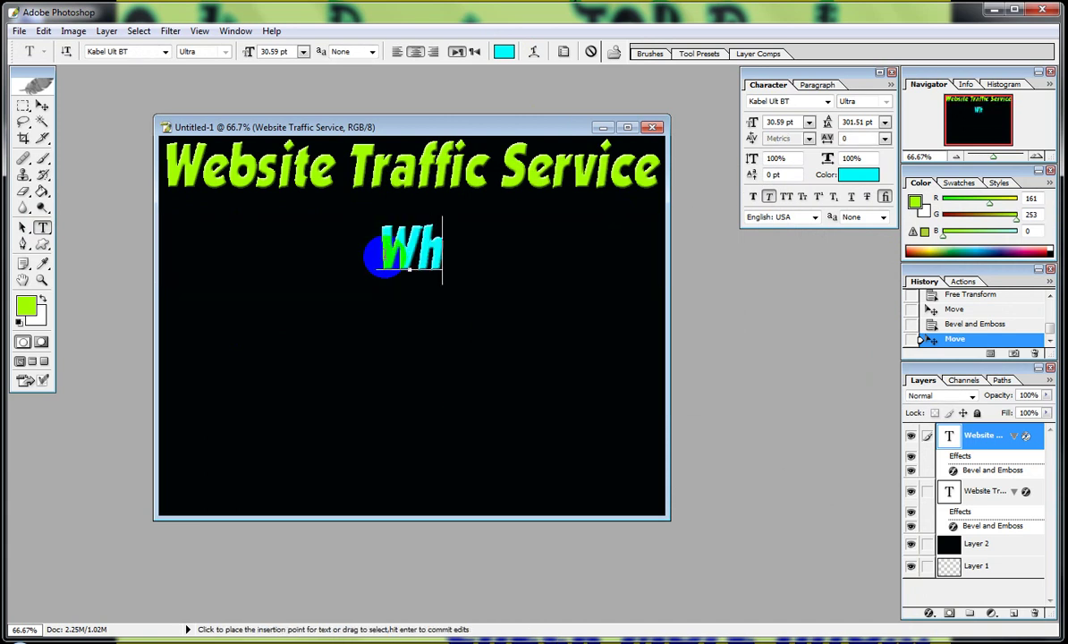
text(atsapp)
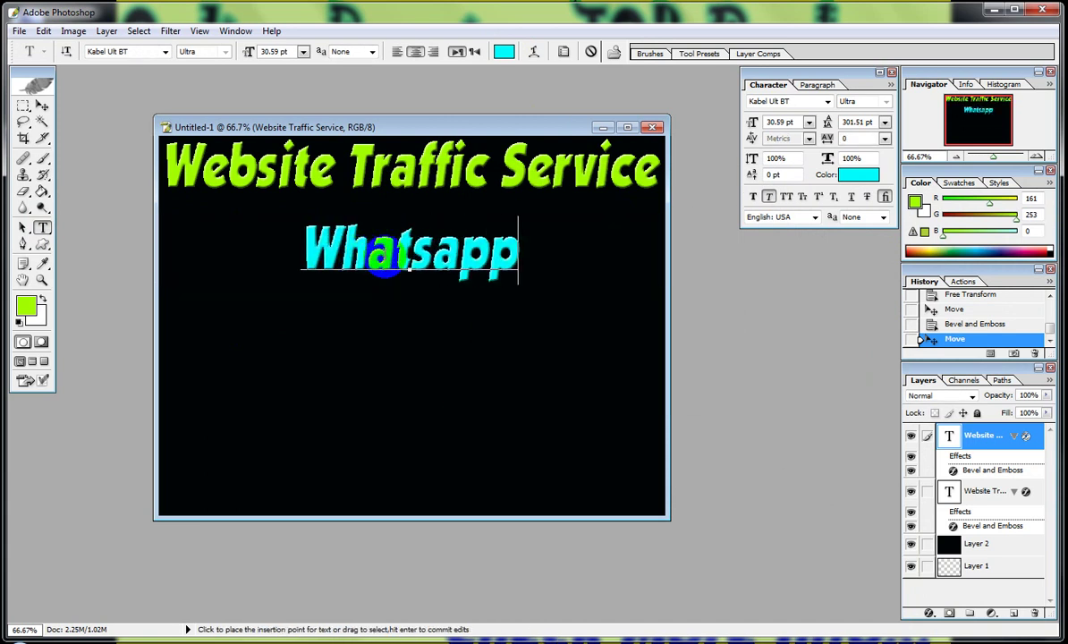
text(: )
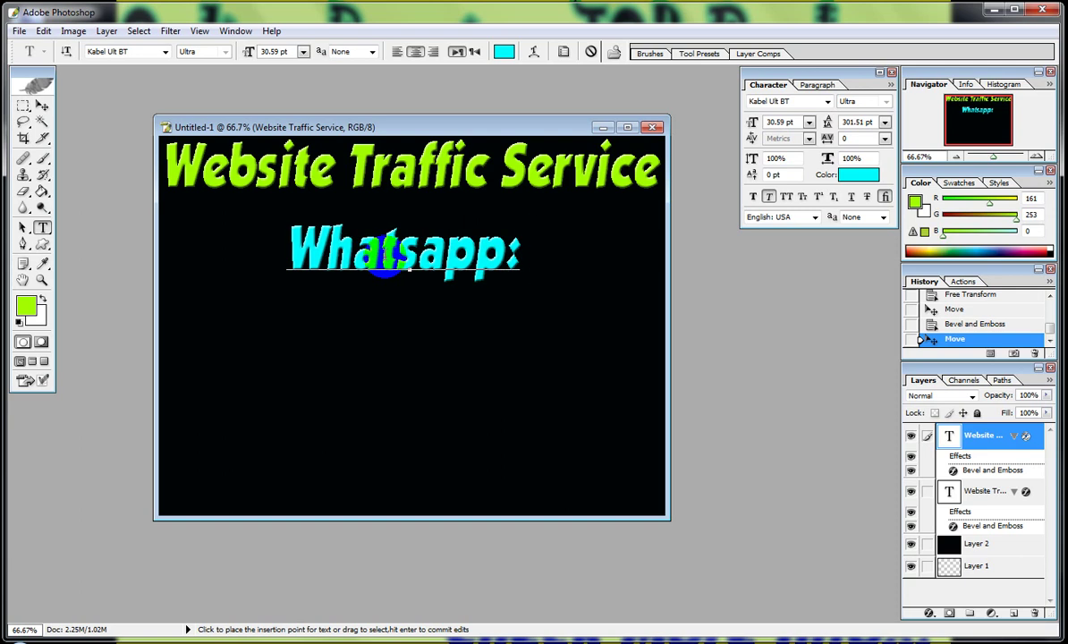
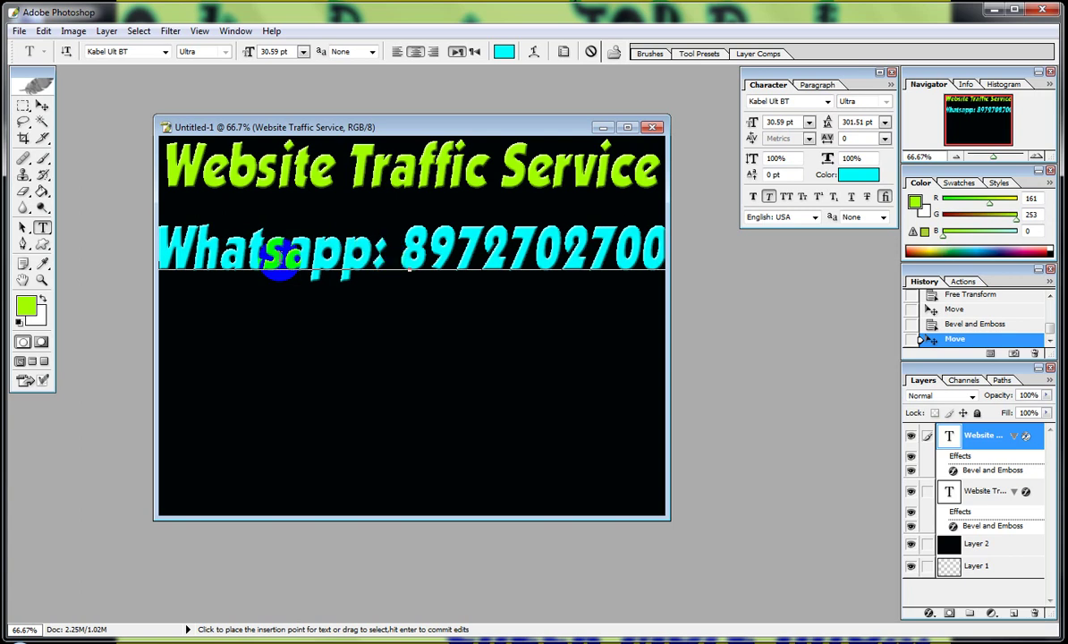
click(41, 106)
key(ctrl+t)
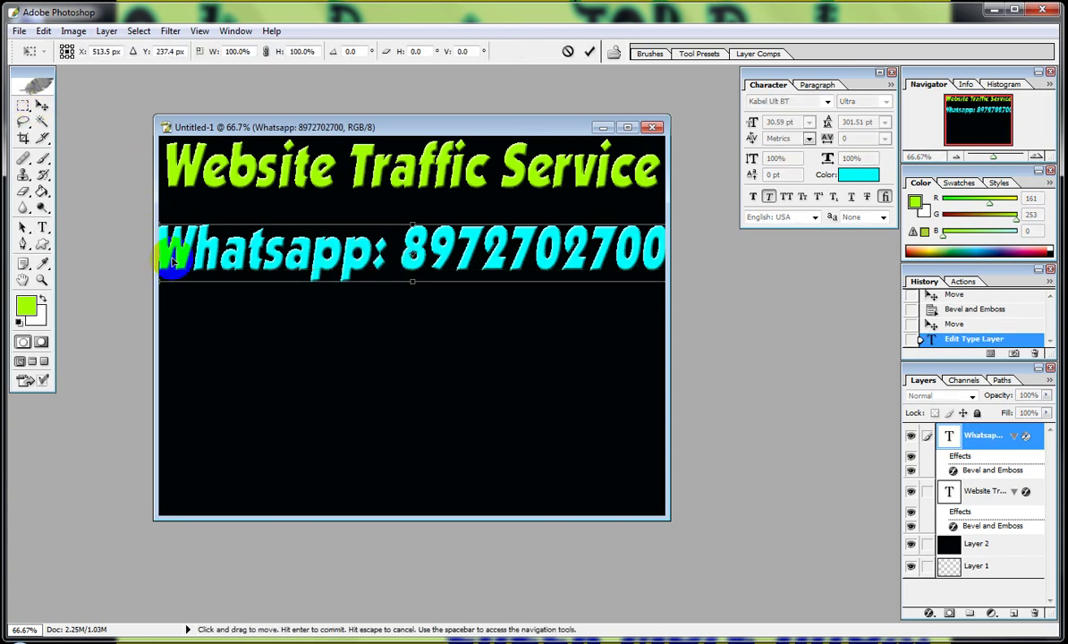
drag(156, 253, 198, 253)
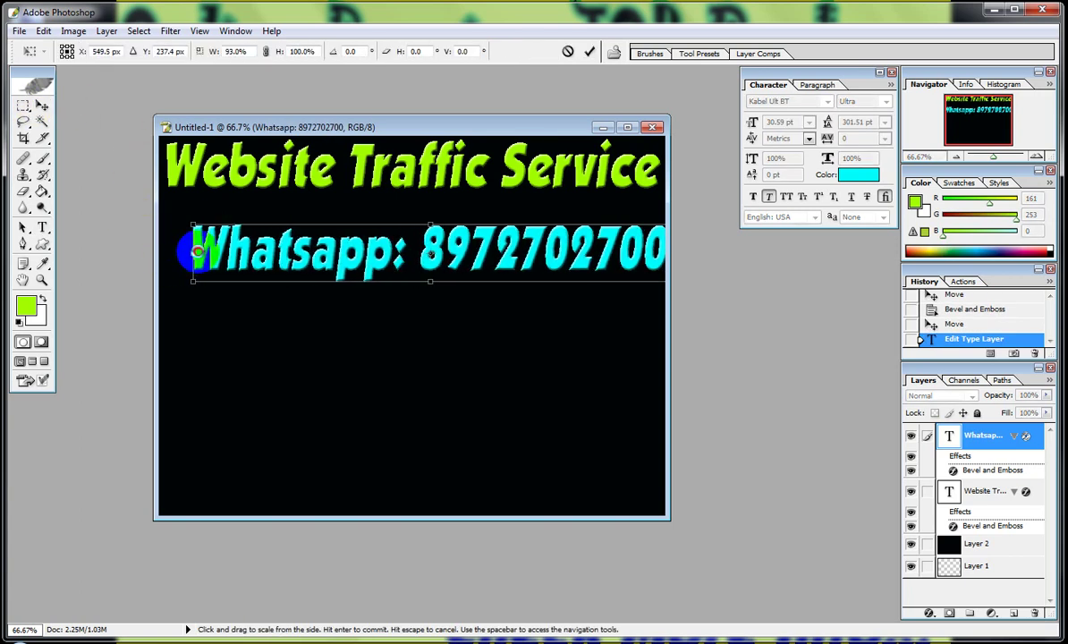
key(Return)
drag(436, 240, 412, 490)
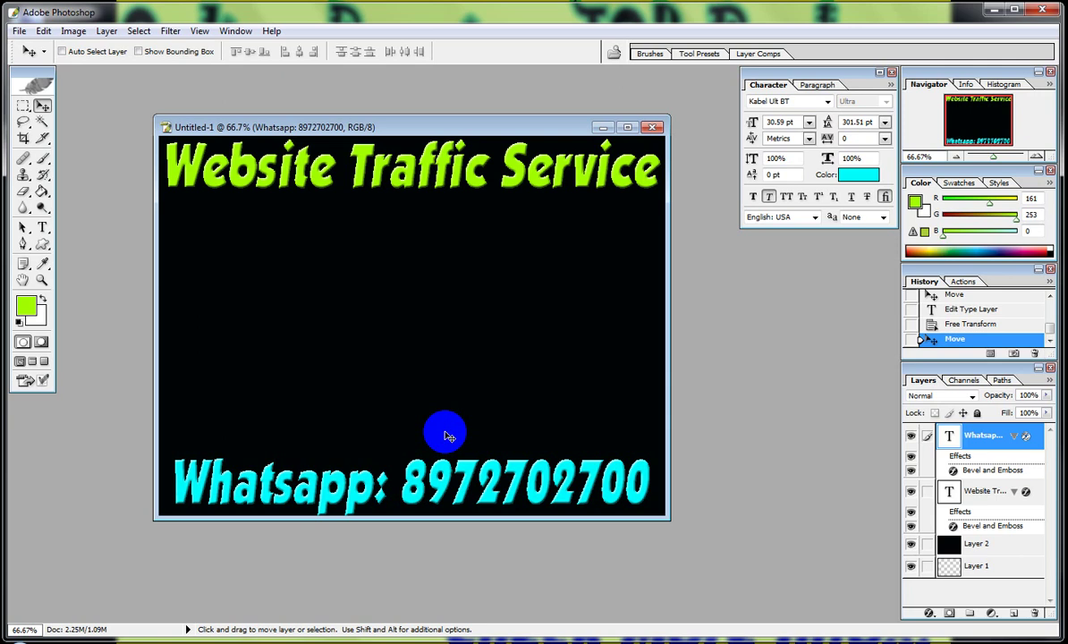
key(Right)
key(Right)
key(Right)
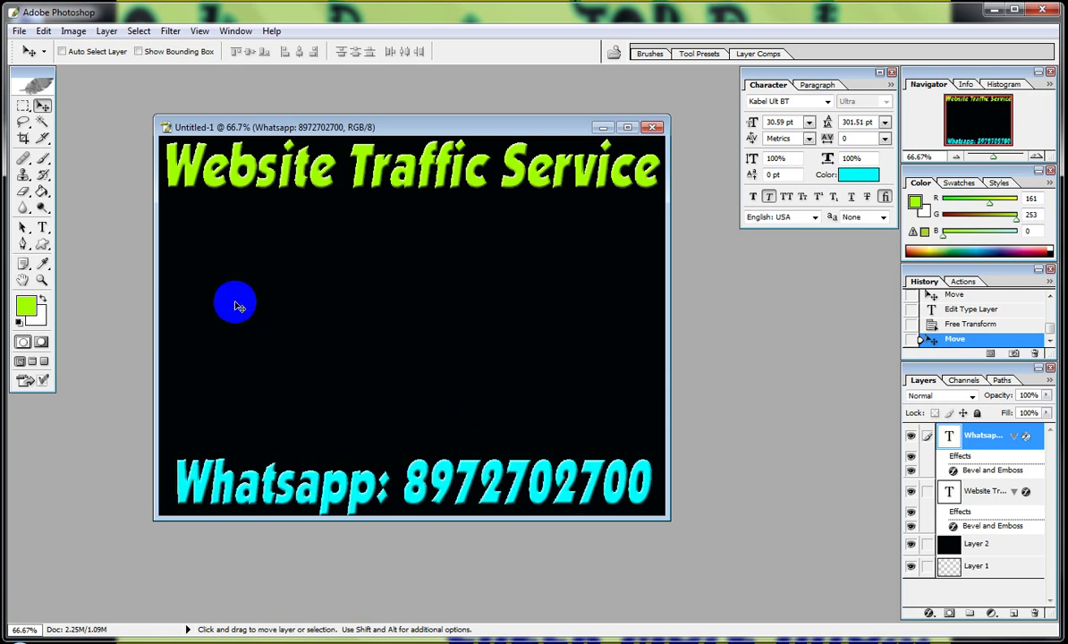
Draw a large lime-green rounded rectangle between the heading and the Whatsapp line.
click(43, 245)
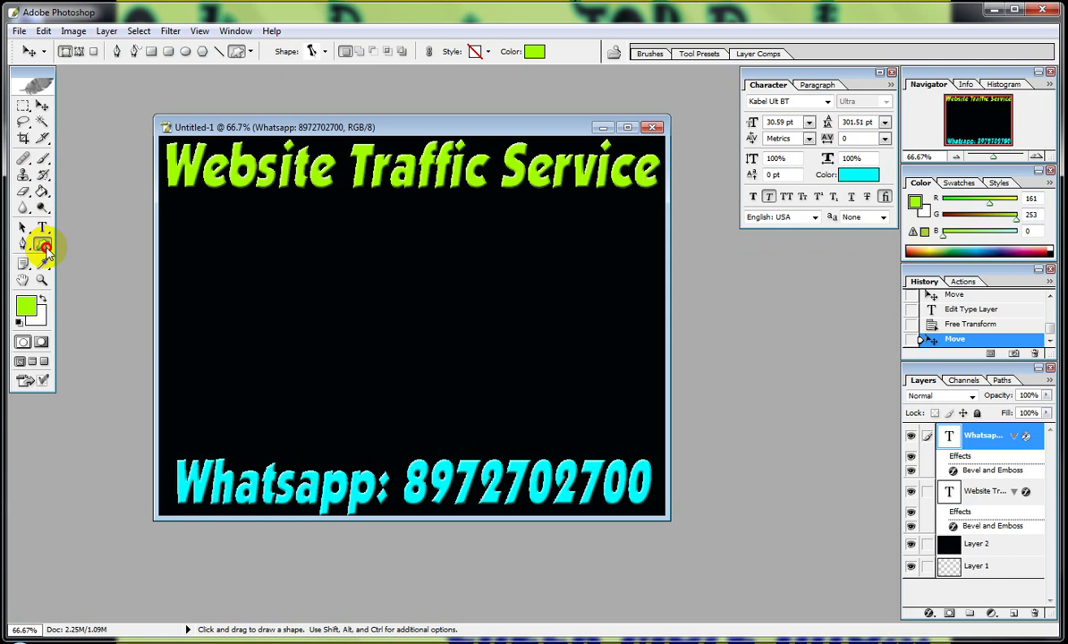
click(43, 246)
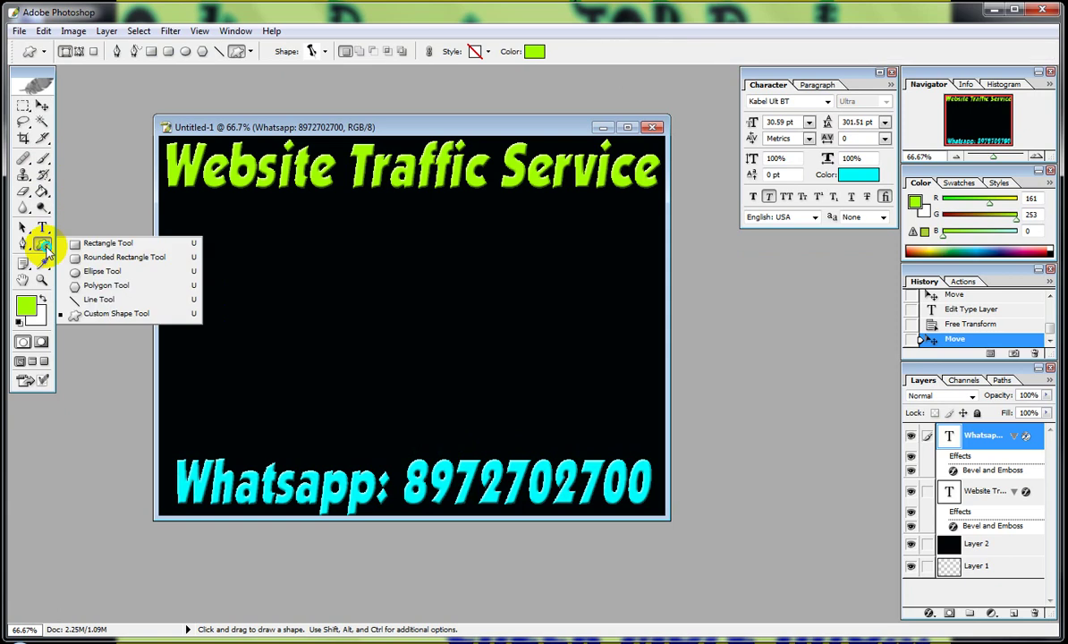
click(93, 259)
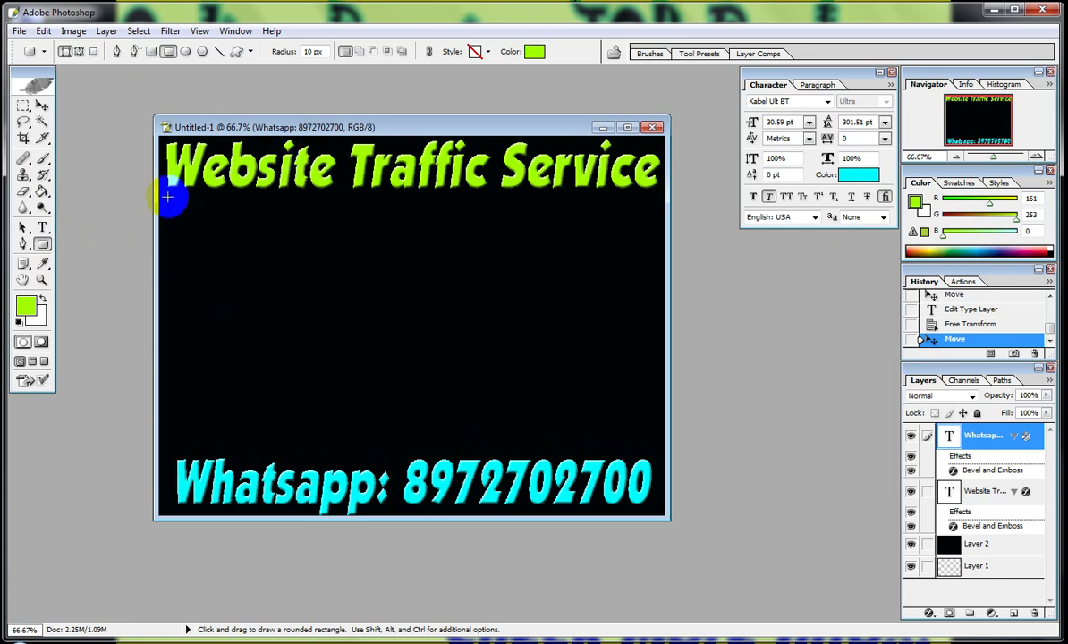
drag(166, 195, 666, 454)
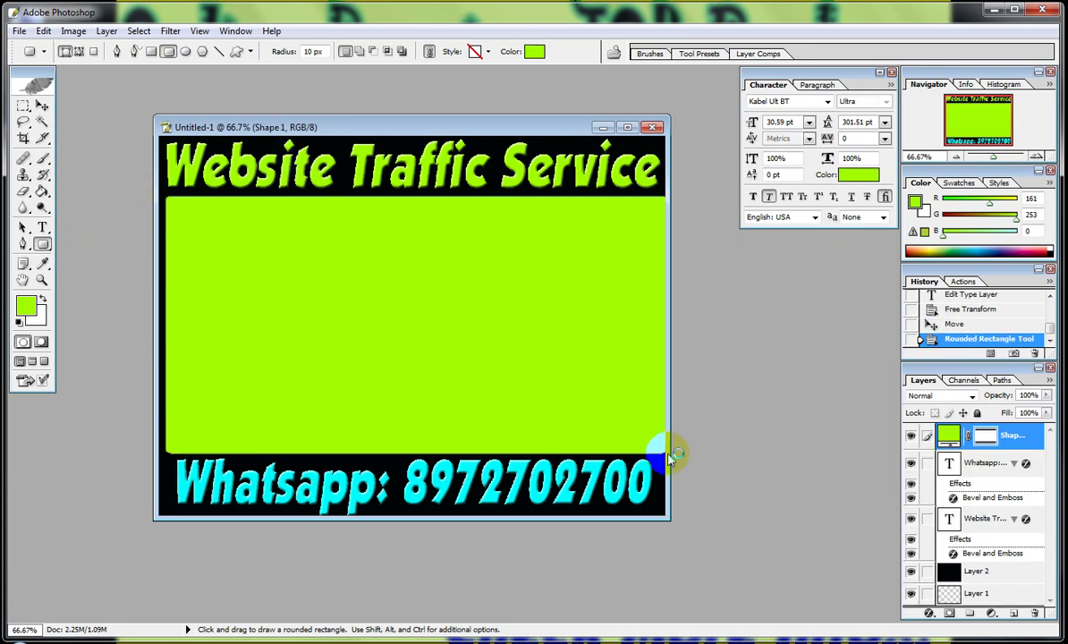
Nudge the lime panel slightly left and up with the arrow keys.
click(42, 107)
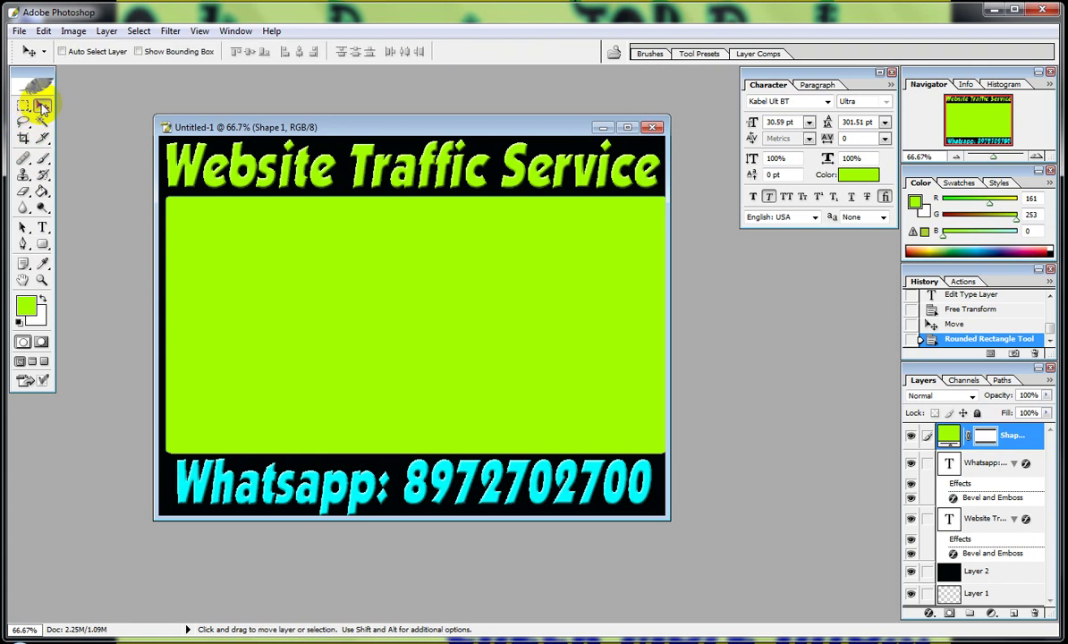
key(Left)
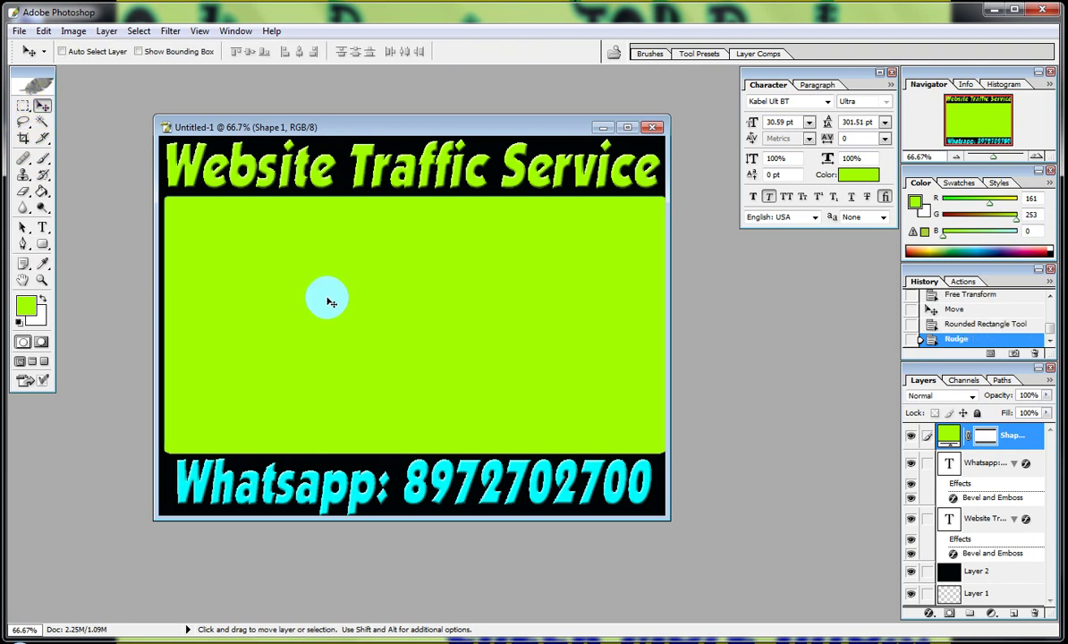
key(Left)
key(Left)
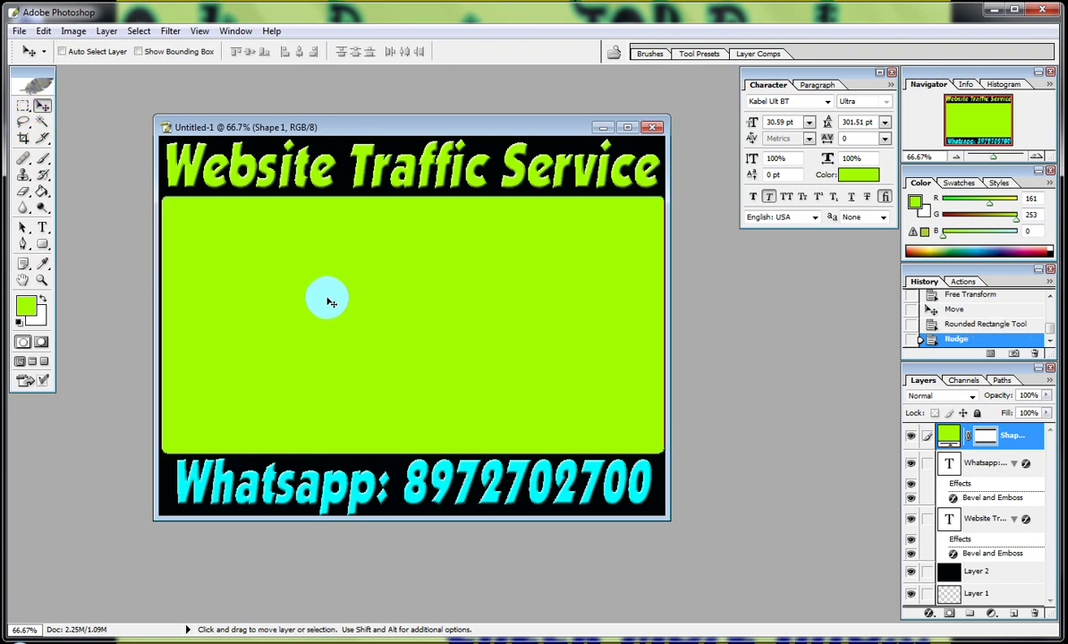
key(Up)
key(Up)
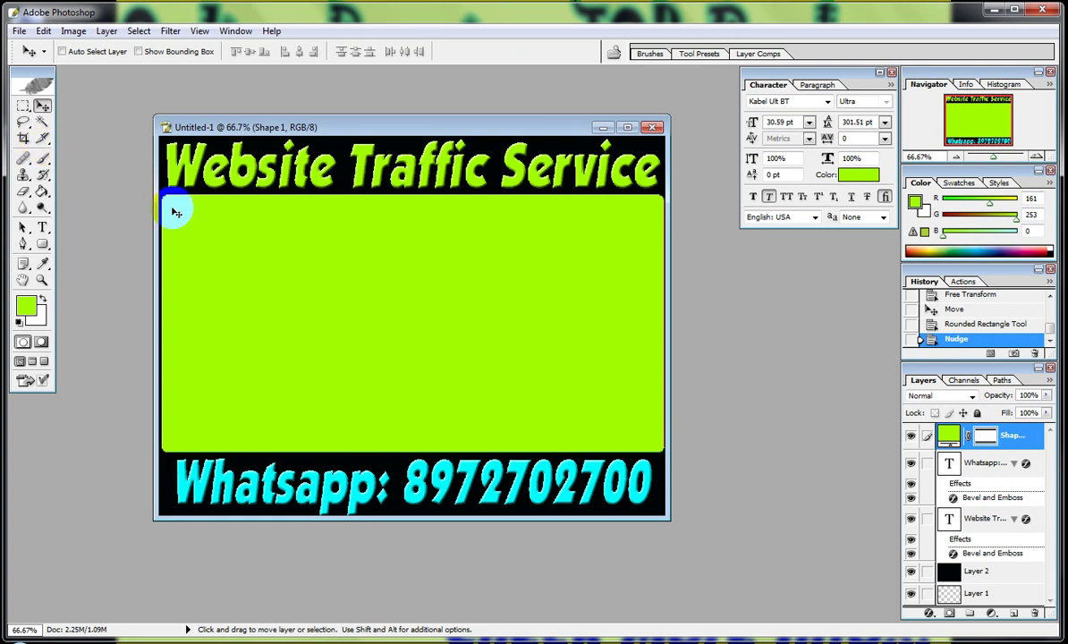
Set the text colour to near-black for a new type layer.
click(42, 227)
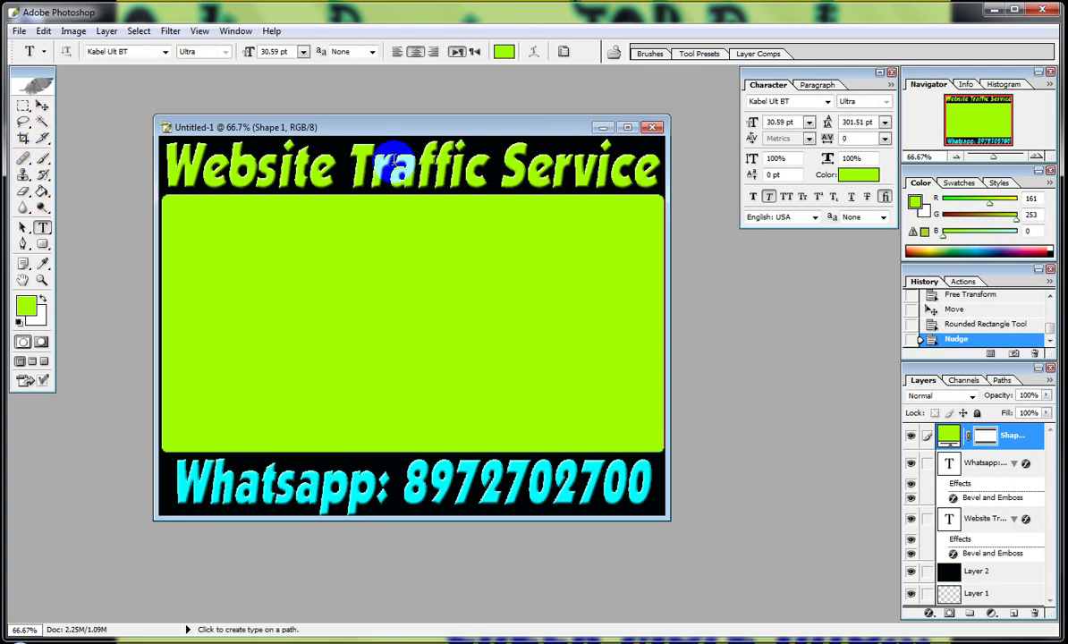
click(502, 52)
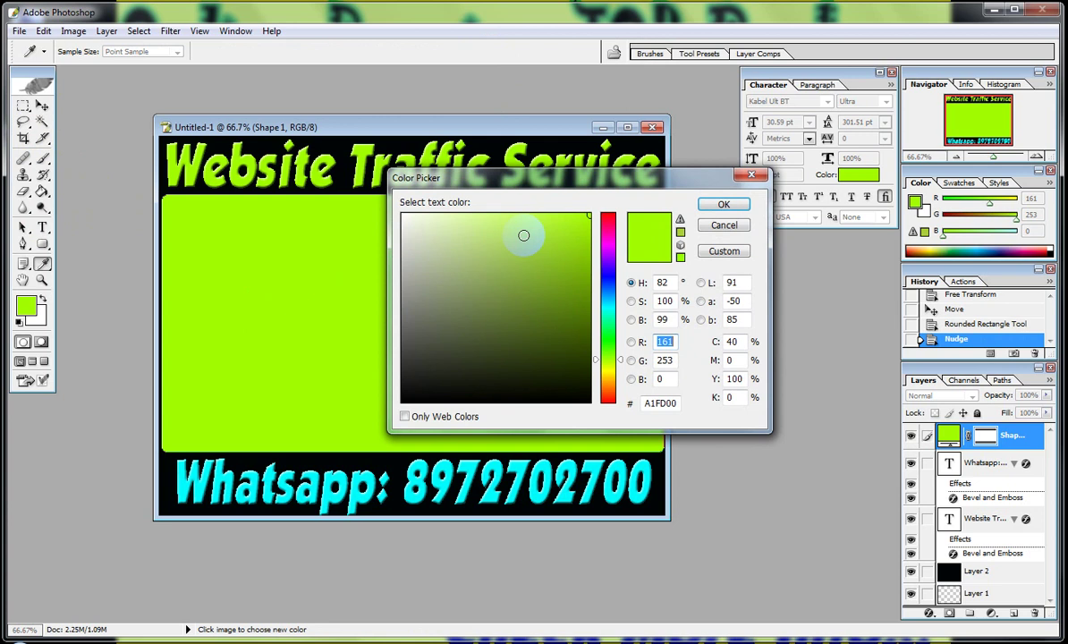
click(587, 400)
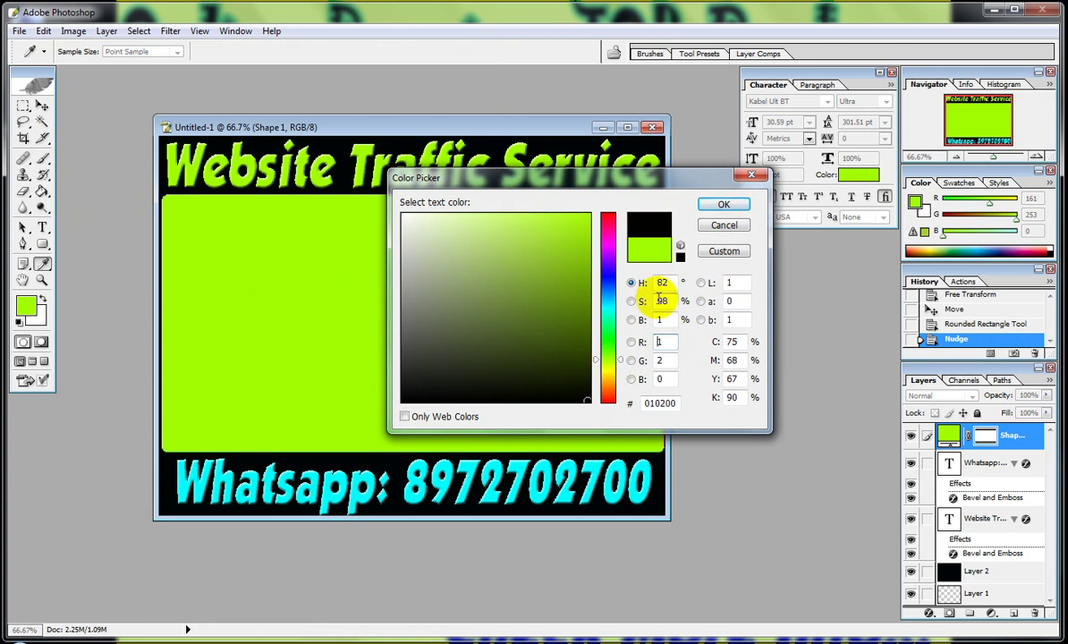
click(726, 206)
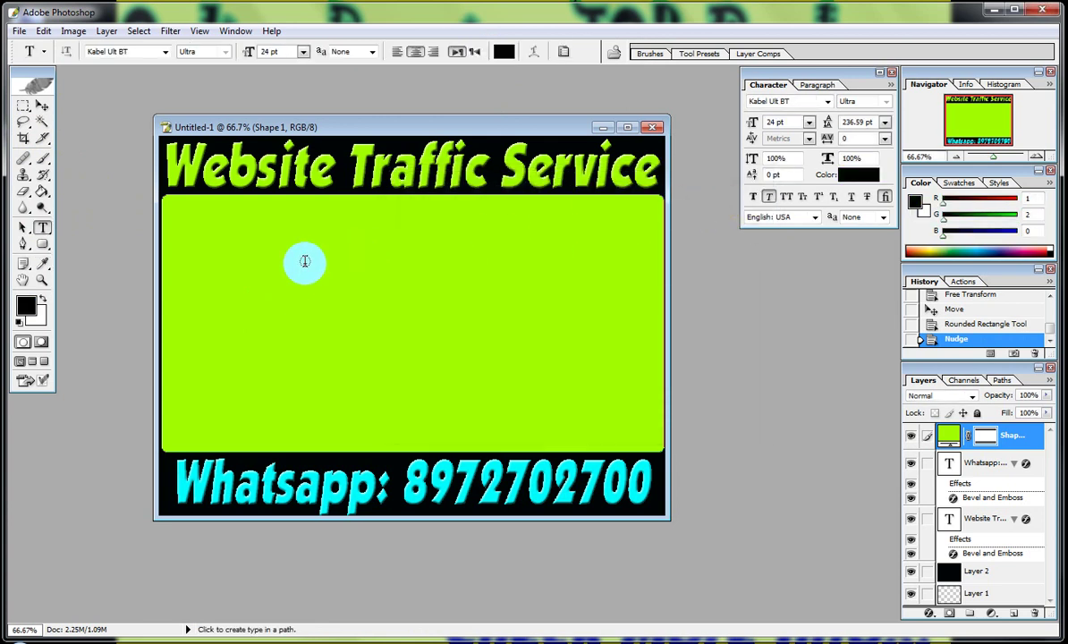
Type 'YouTube Earning' on the lime panel and move it lower and to the right.
click(212, 245)
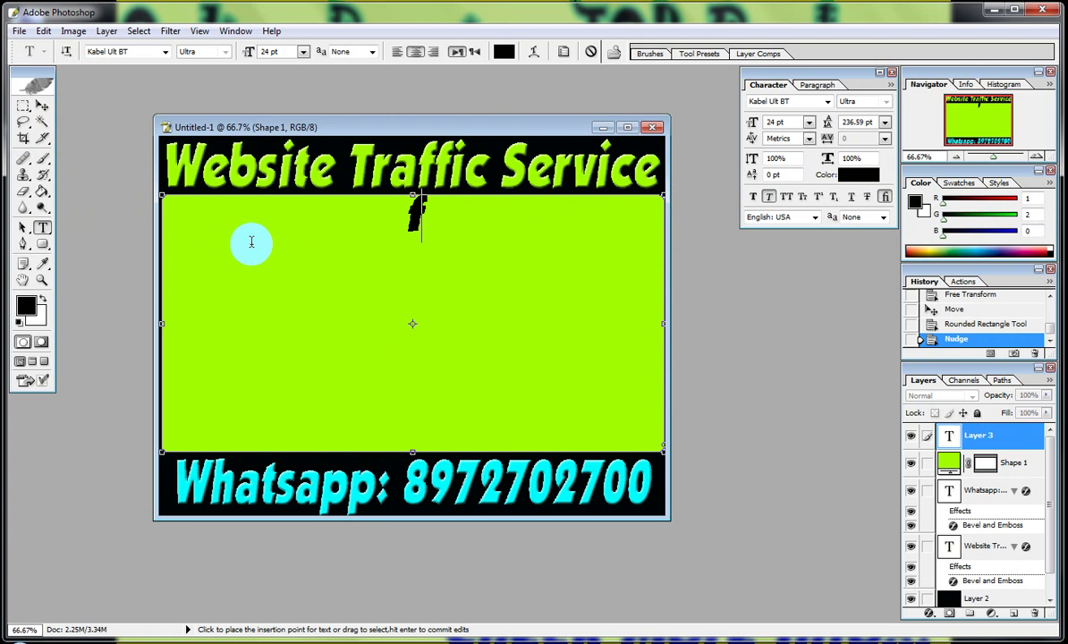
drag(251, 241, 429, 243)
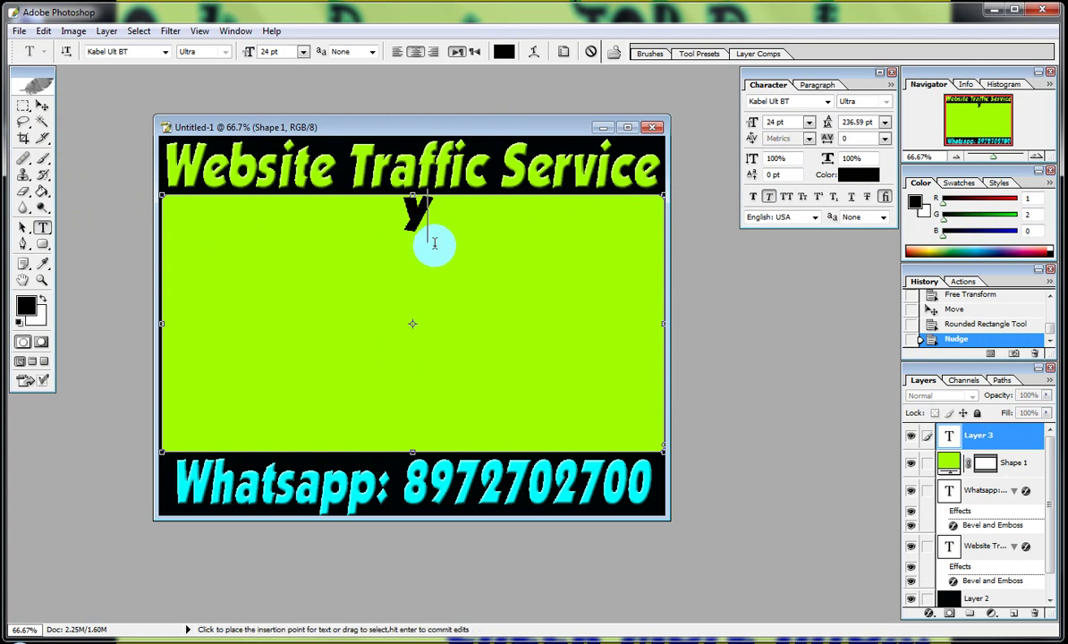
key(BackSpace)
text(YouTu)
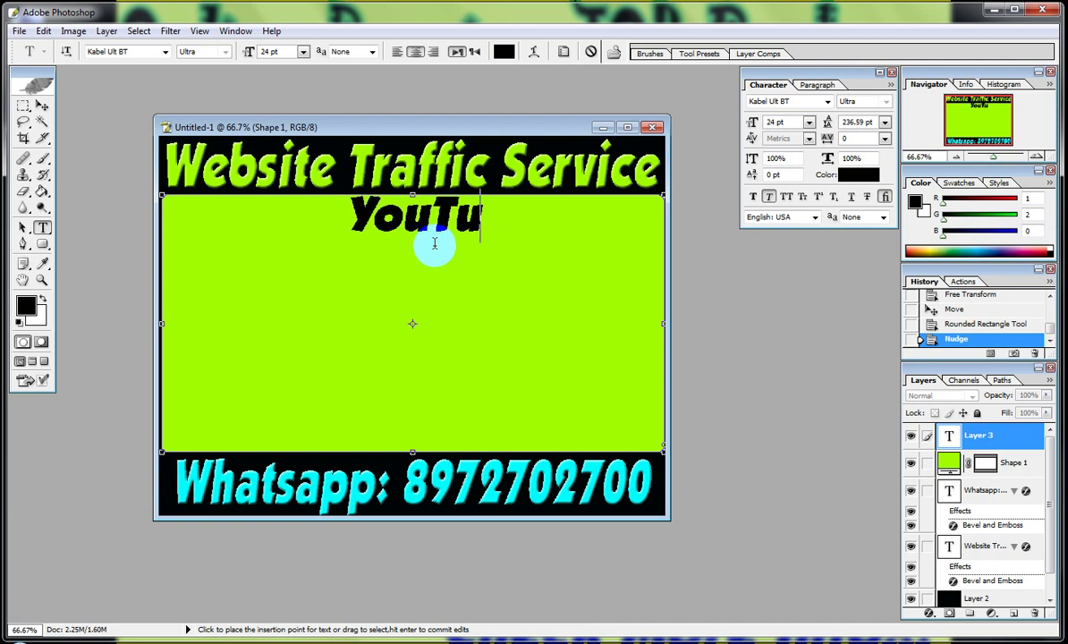
text(be Video)
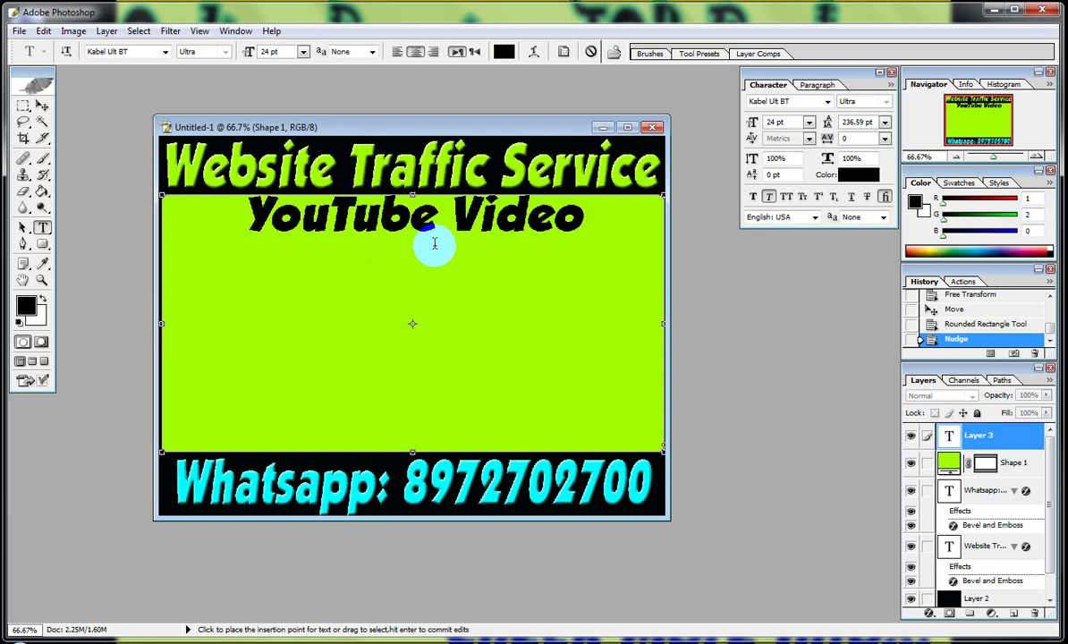
key(BackSpace)
key(BackSpace)
key(BackSpace)
key(BackSpace)
key(BackSpace)
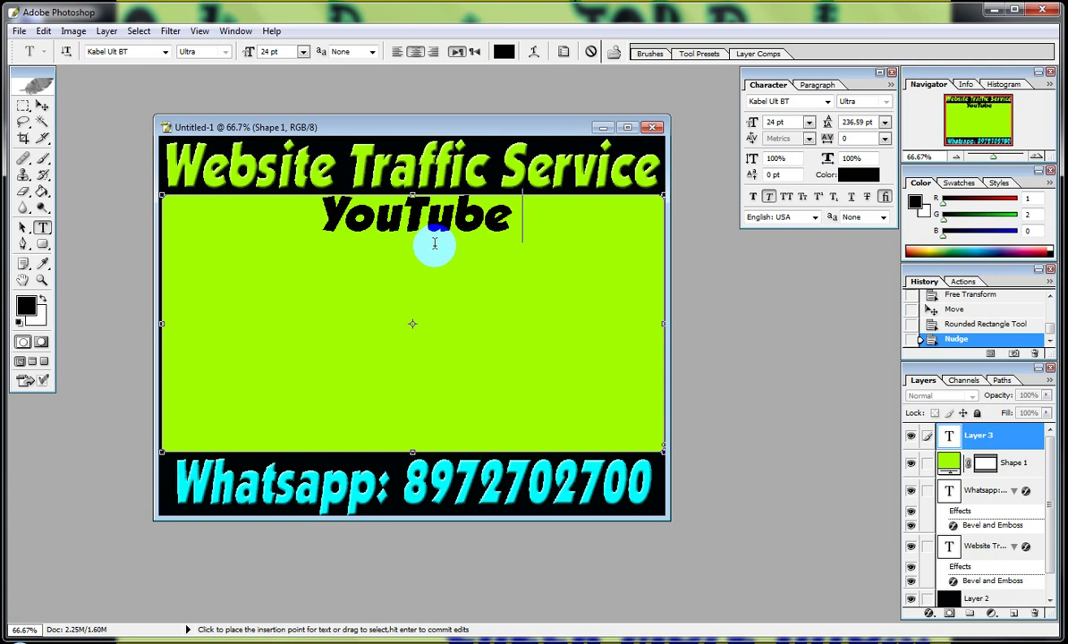
text(Earning)
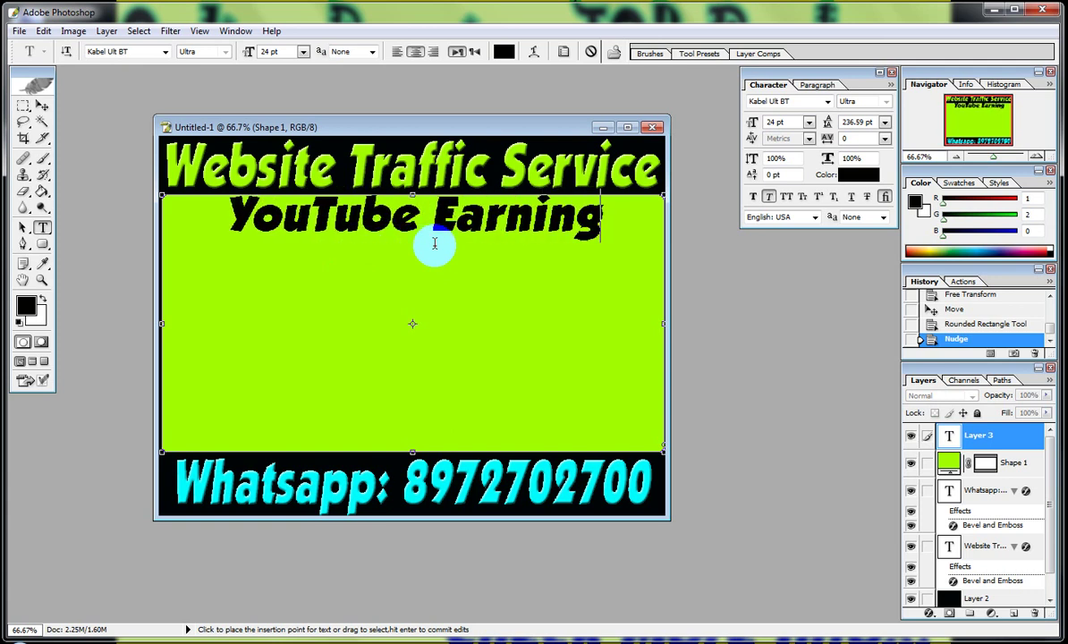
text( Cour)
key(BackSpace)
key(BackSpace)
key(BackSpace)
key(BackSpace)
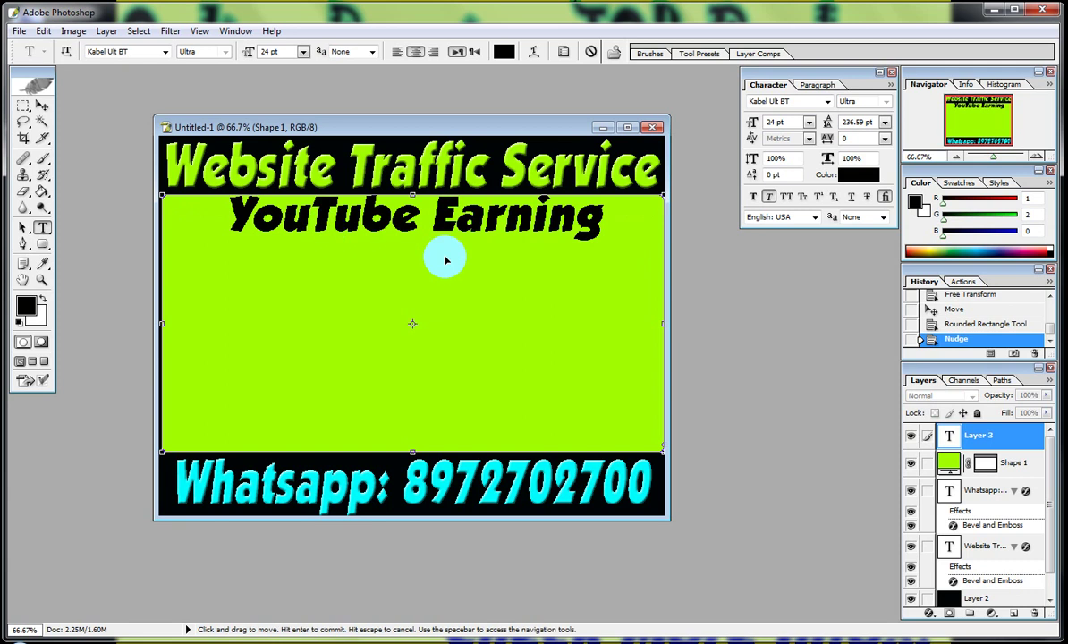
click(18, 113)
drag(319, 219, 372, 260)
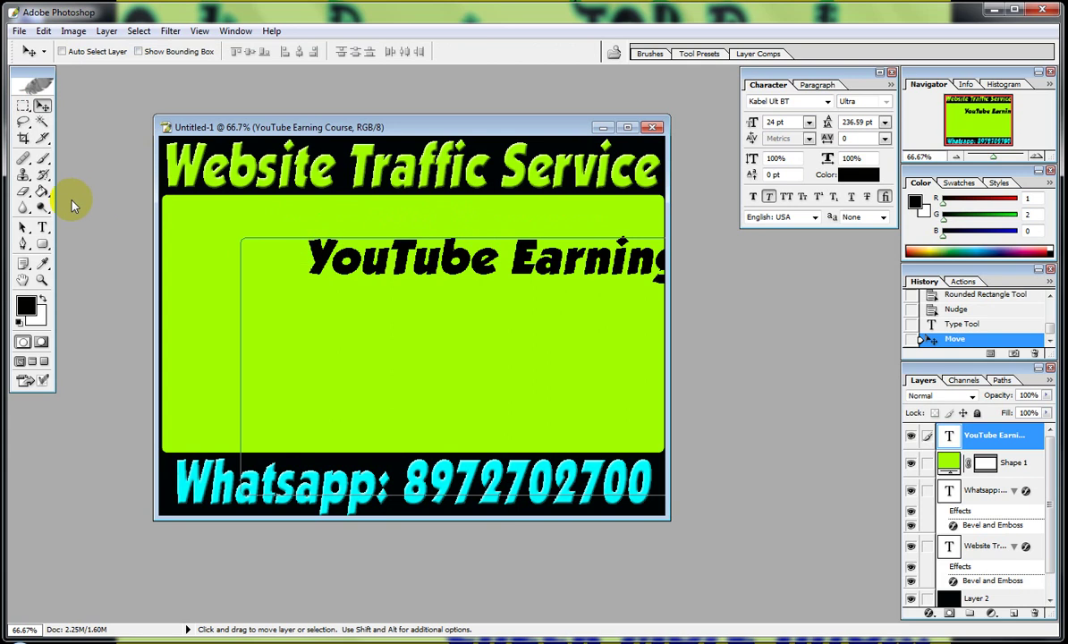
Clear the 'YouTube Earning' text and delete the emptied text layer.
click(42, 229)
click(334, 257)
double_click(335, 258)
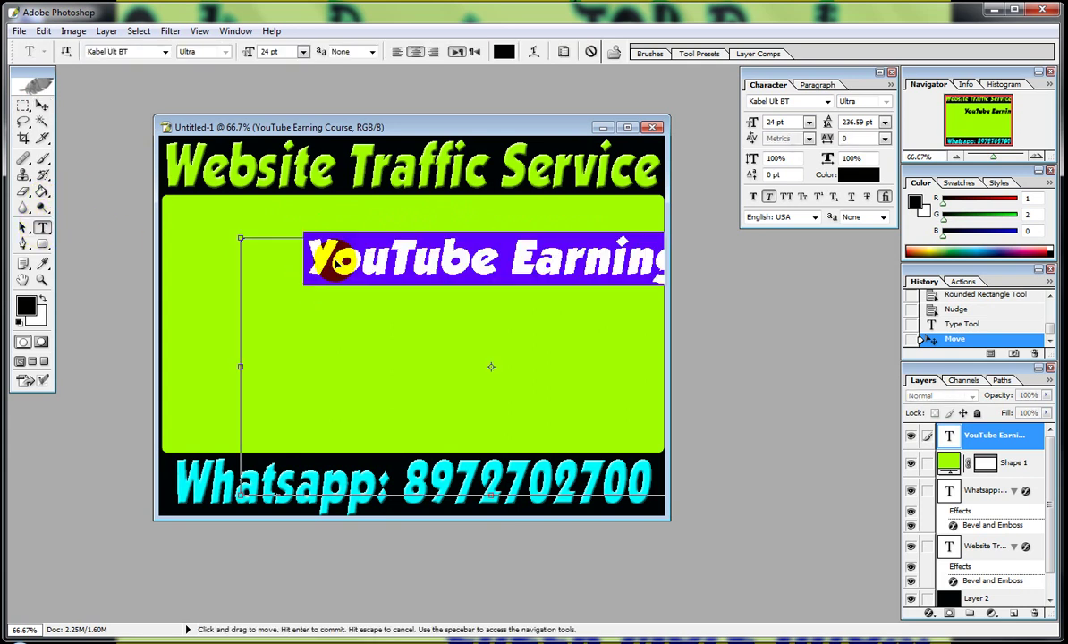
key(BackSpace)
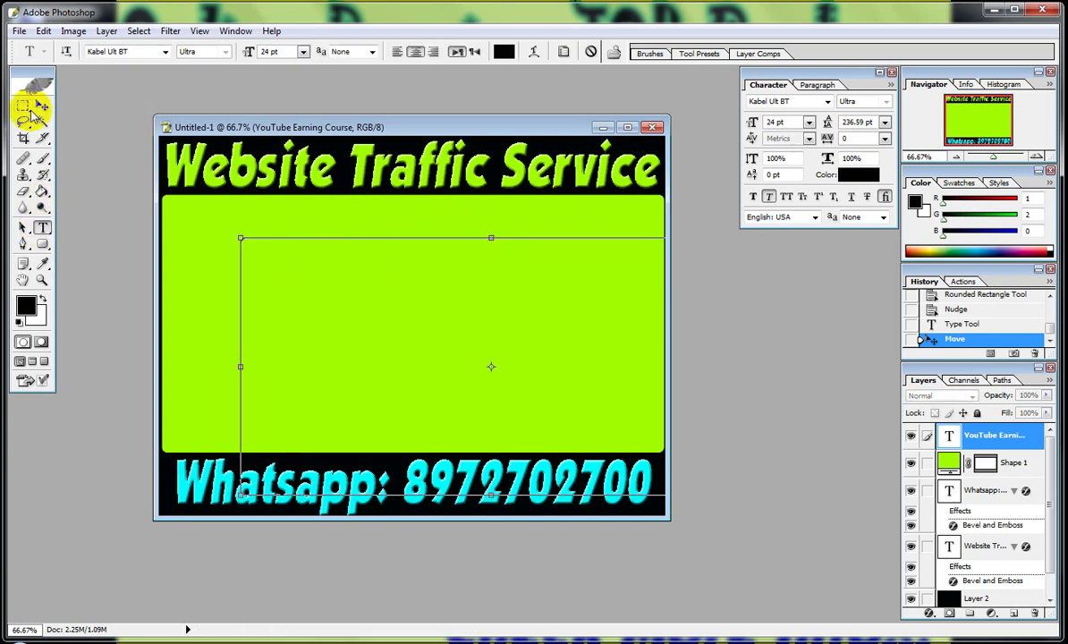
click(42, 107)
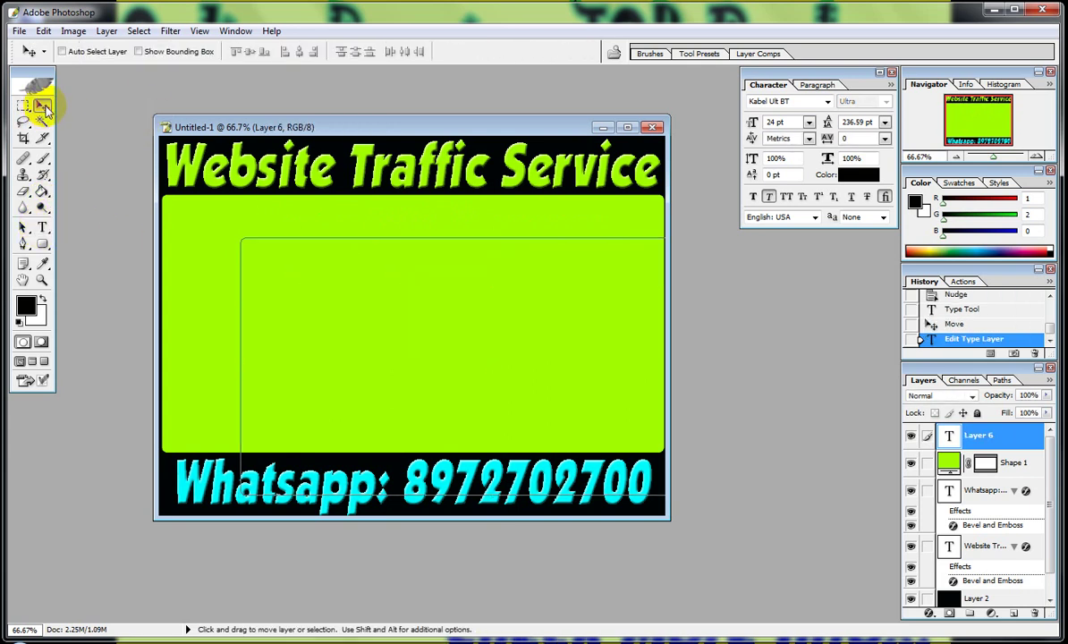
click(1035, 613)
click(506, 255)
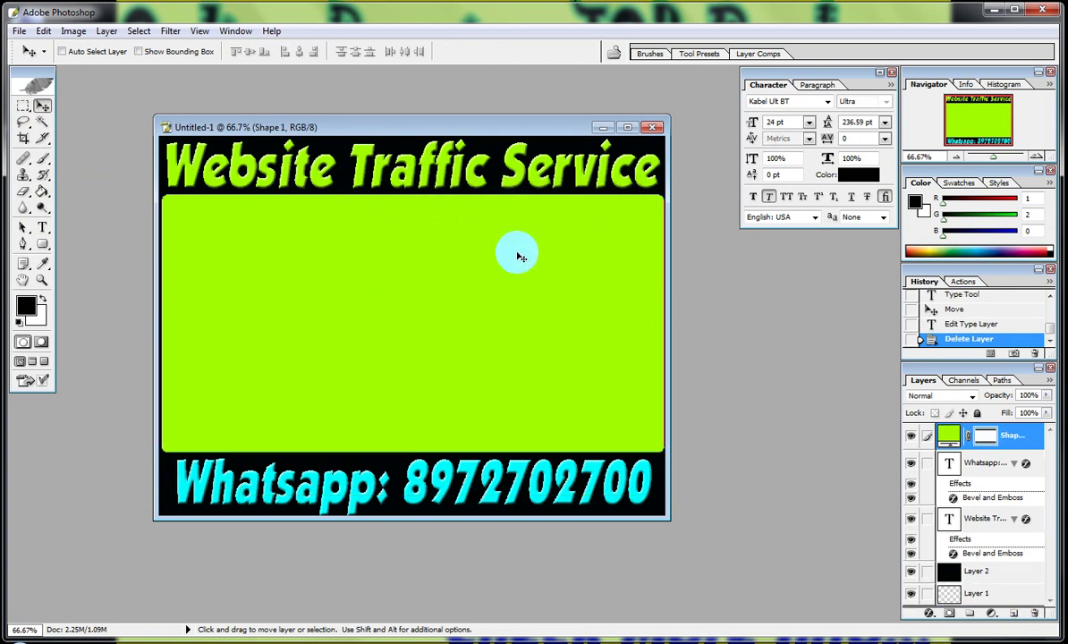
Add a new layer and paste 'YouTube Earning Course' as text onto the lime panel.
click(106, 30)
mouse_move(137, 52)
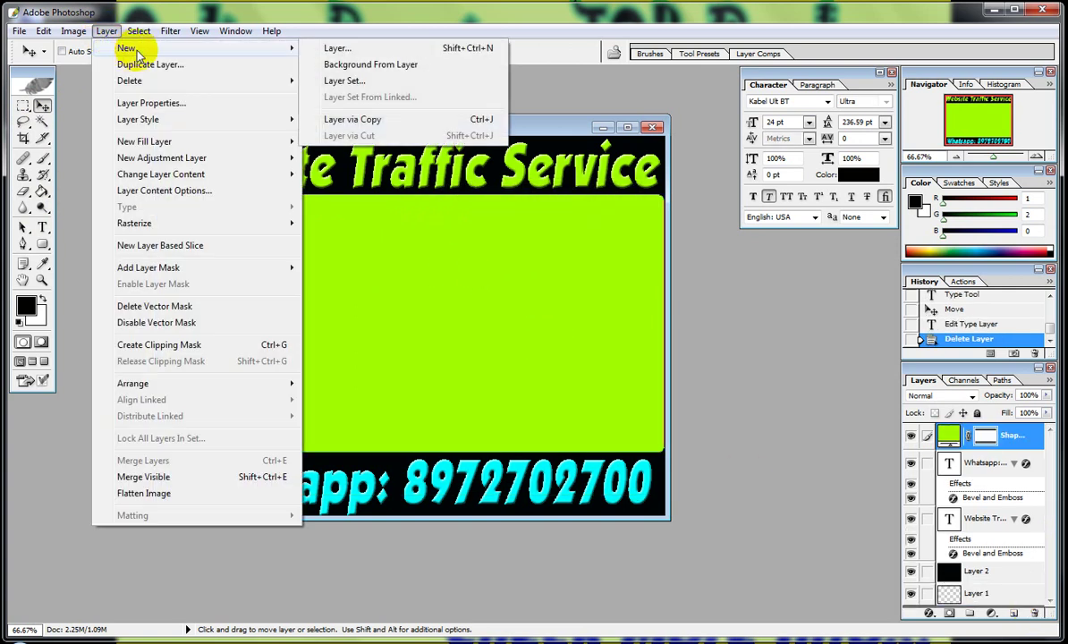
click(337, 47)
click(657, 295)
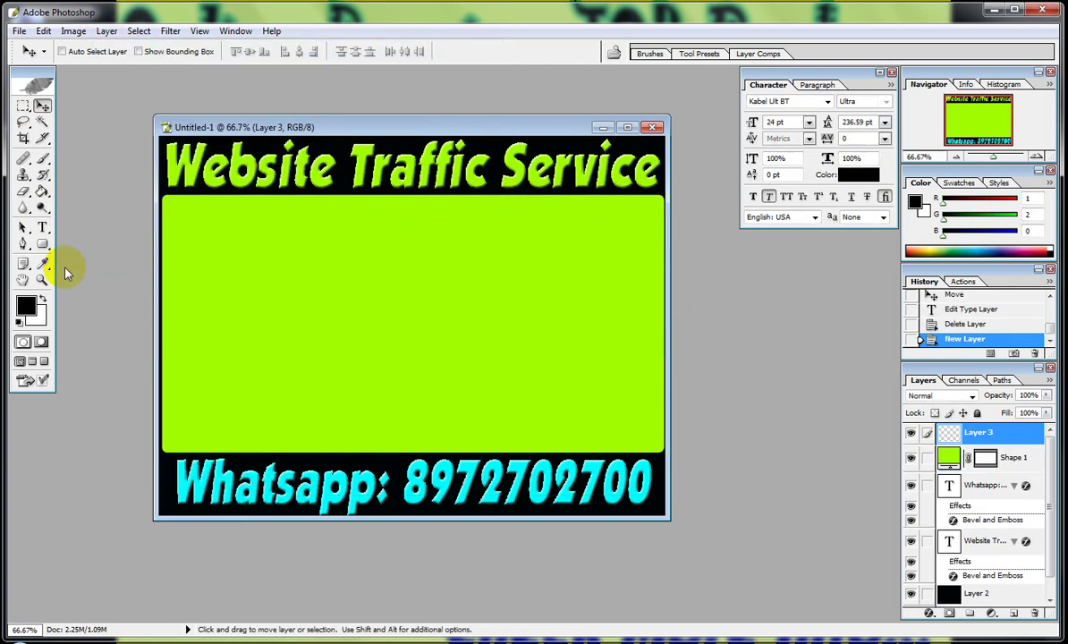
click(42, 228)
click(212, 225)
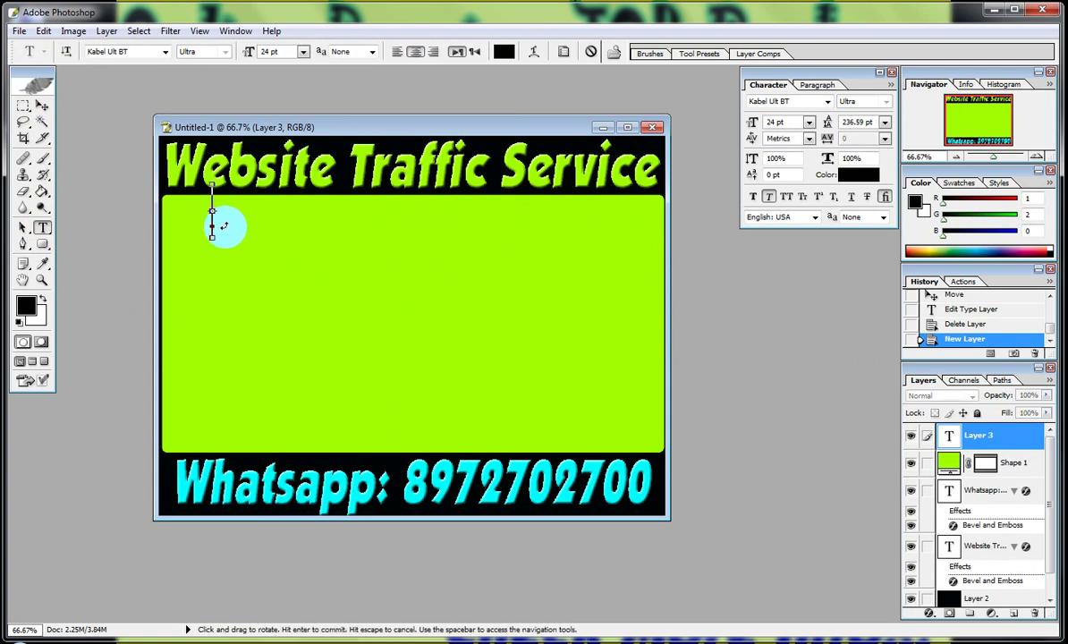
text(earning Course)
click(42, 106)
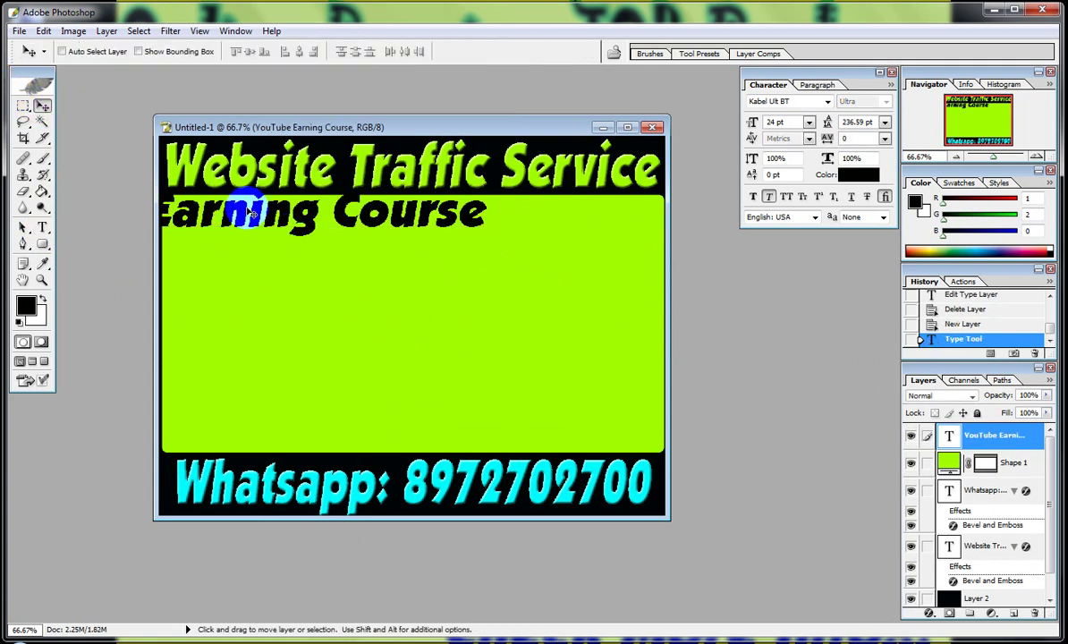
drag(250, 210, 490, 250)
Stretch the line across the panel width and Alt-drag a copy directly below.
key(ctrl+t)
drag(187, 249, 303, 248)
drag(384, 240, 260, 216)
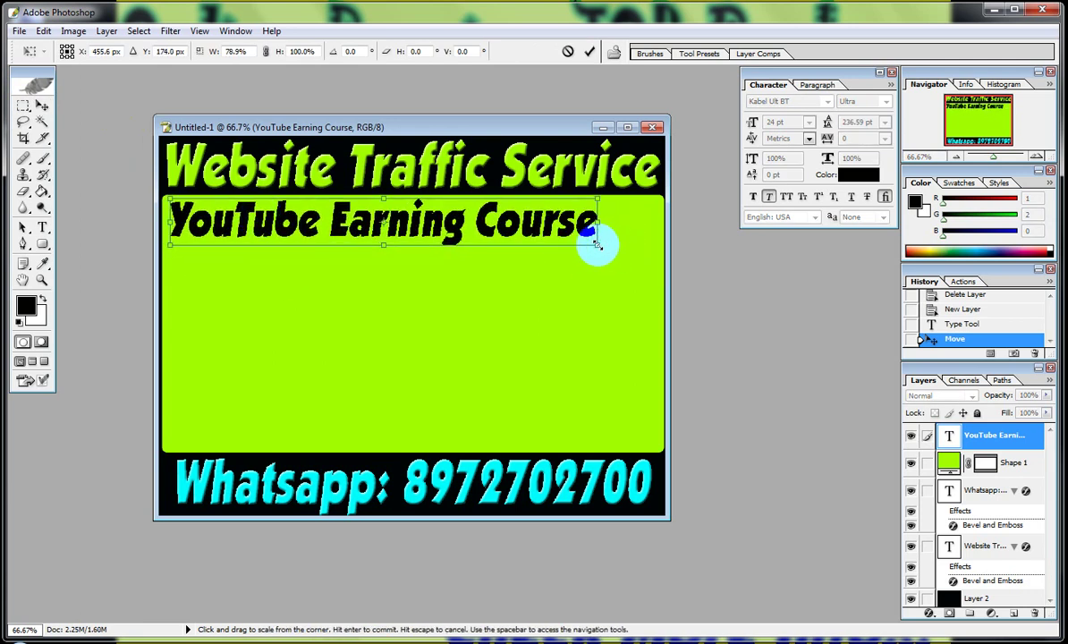
drag(596, 246, 658, 260)
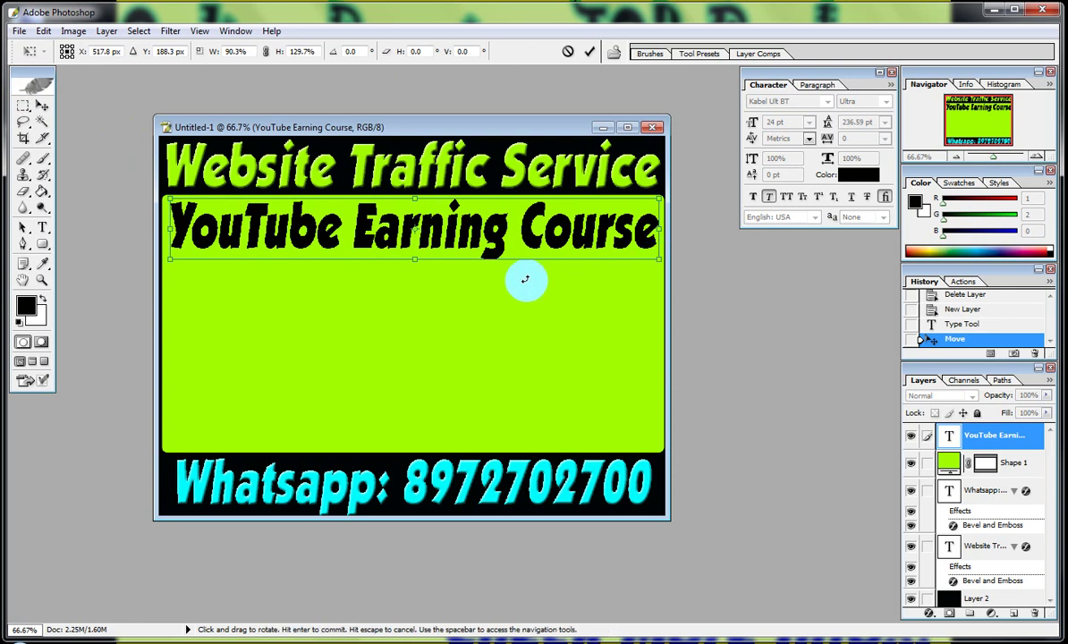
key(Return)
click(436, 229)
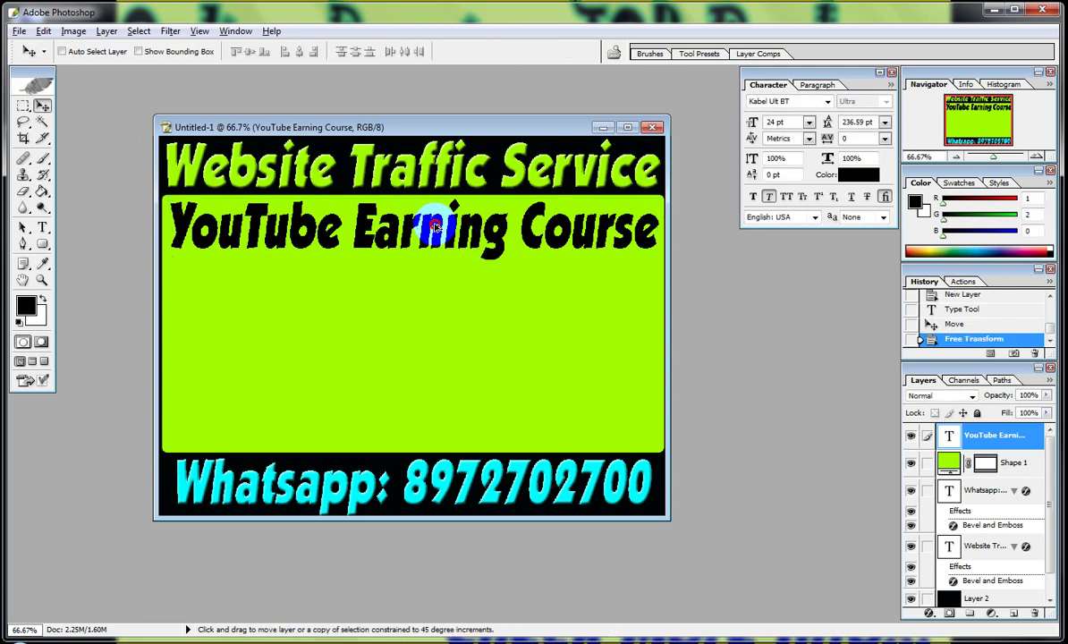
drag(436, 229, 424, 281)
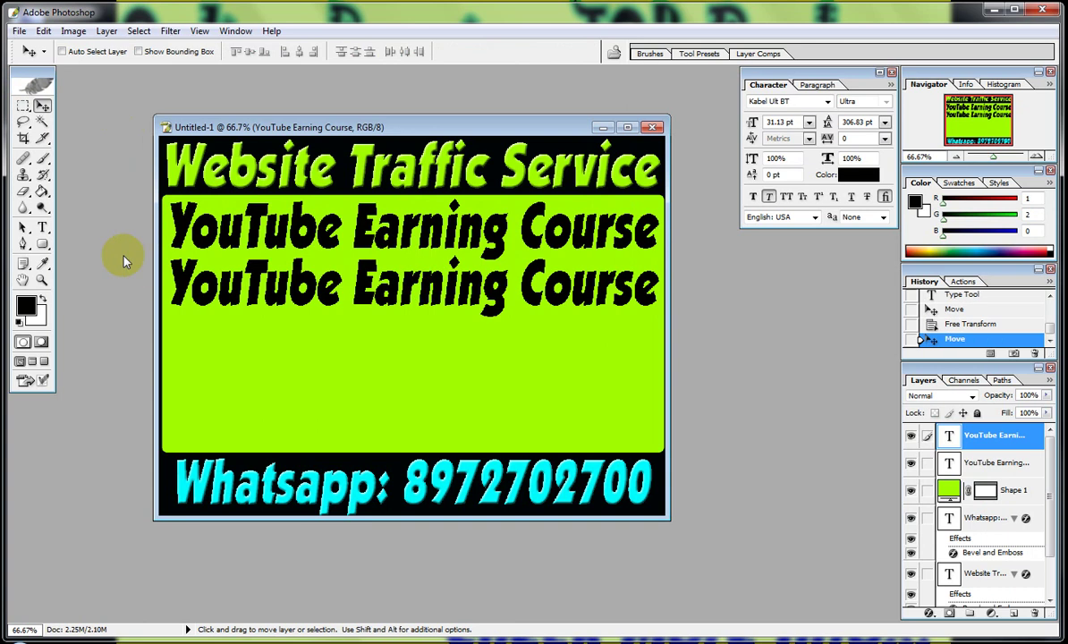
Retype the second panel line as 'YouTube Video Promotion'.
click(42, 227)
click(310, 288)
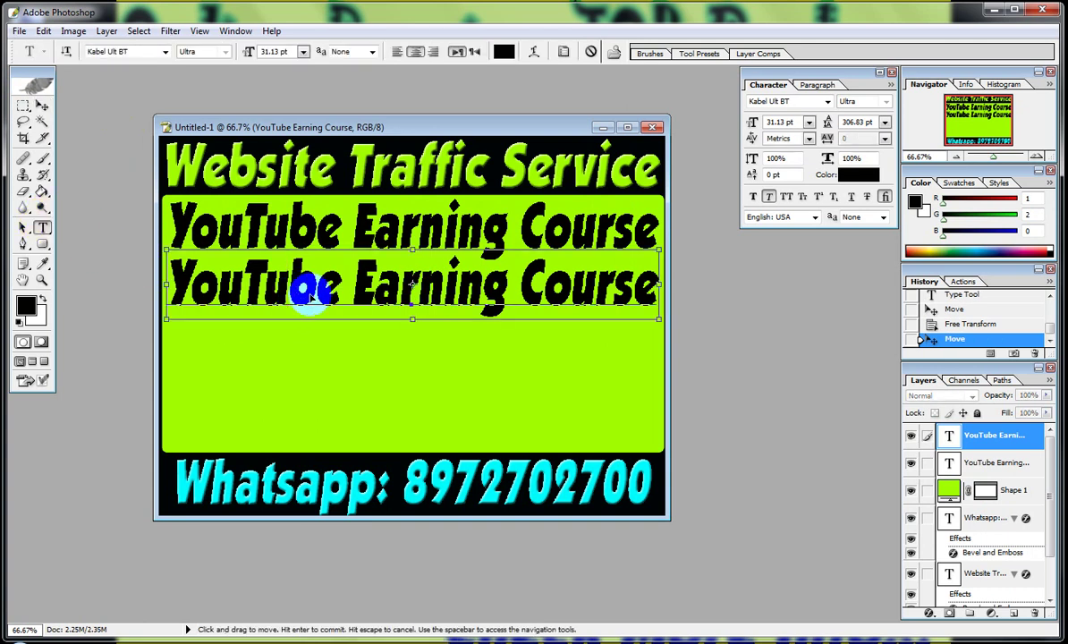
key(ctrl+a)
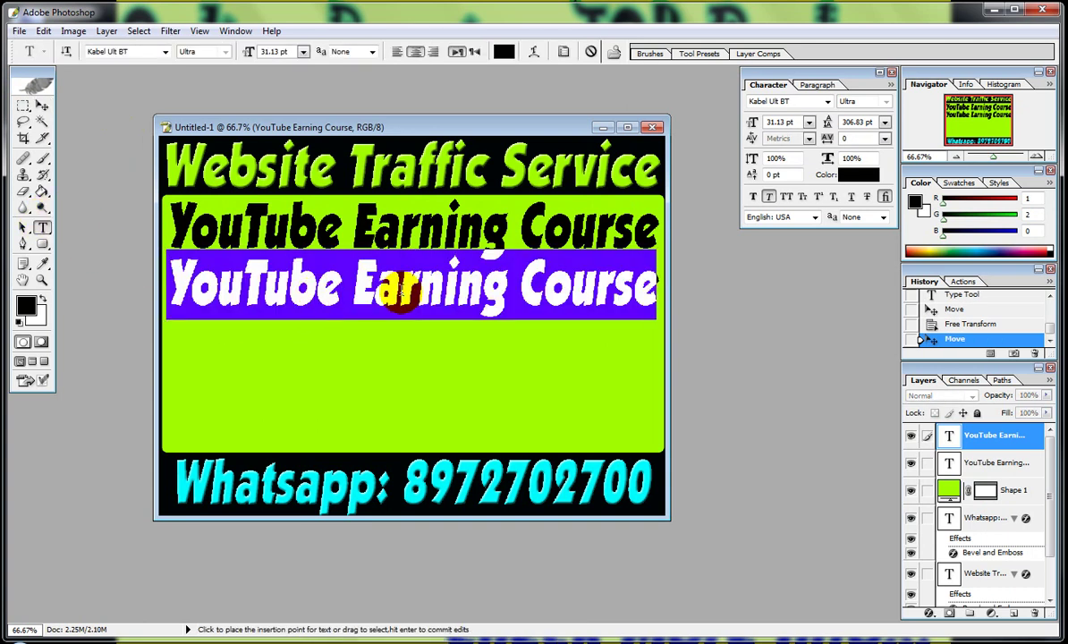
text(Y)
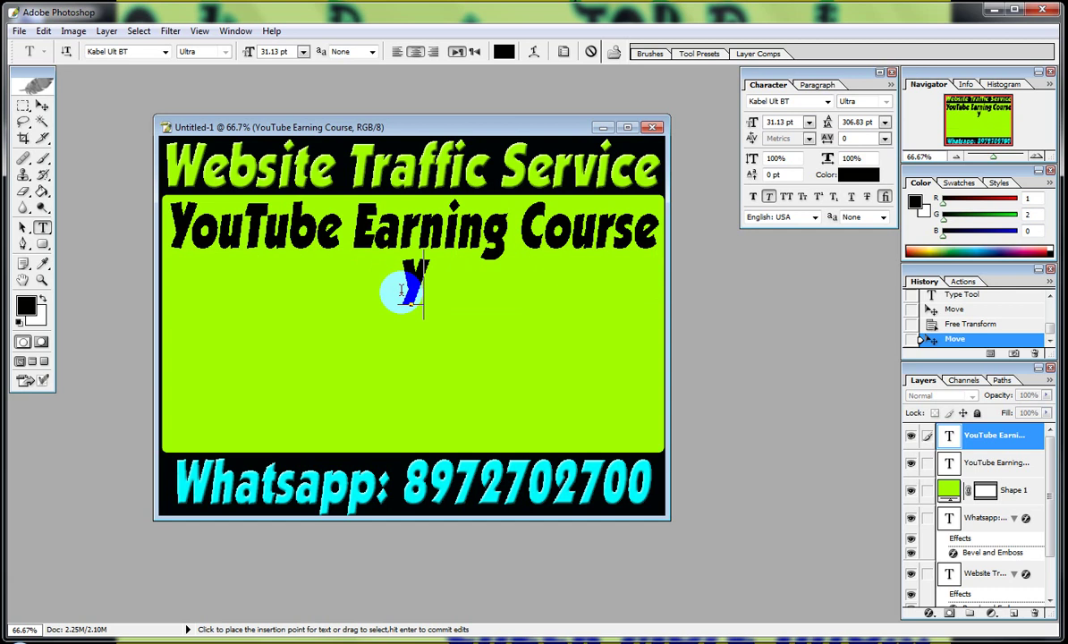
text(ouTube)
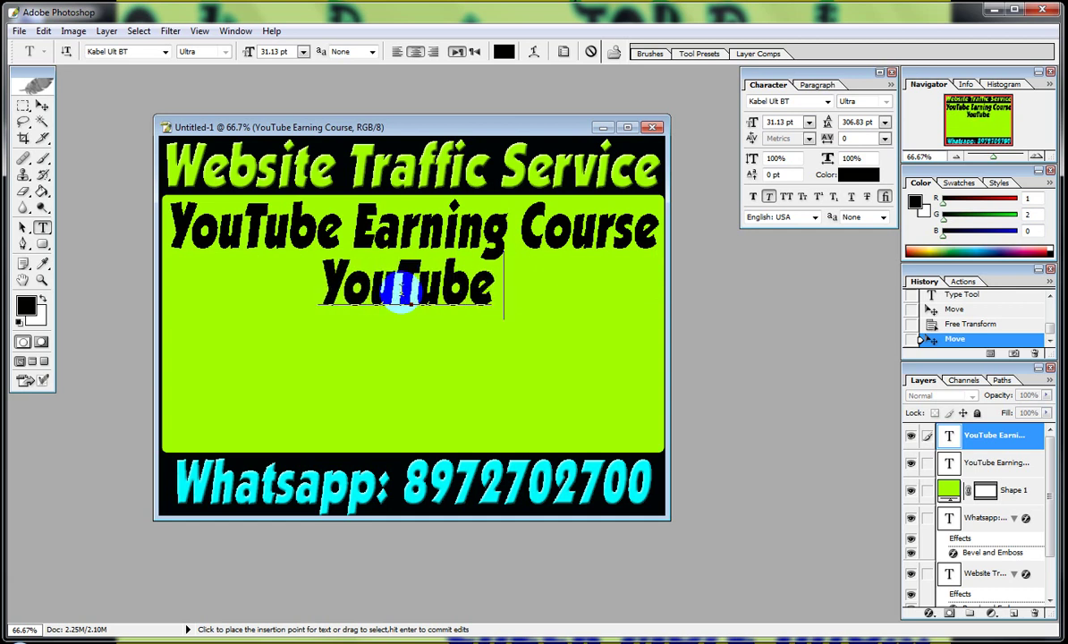
text( Video Promotion)
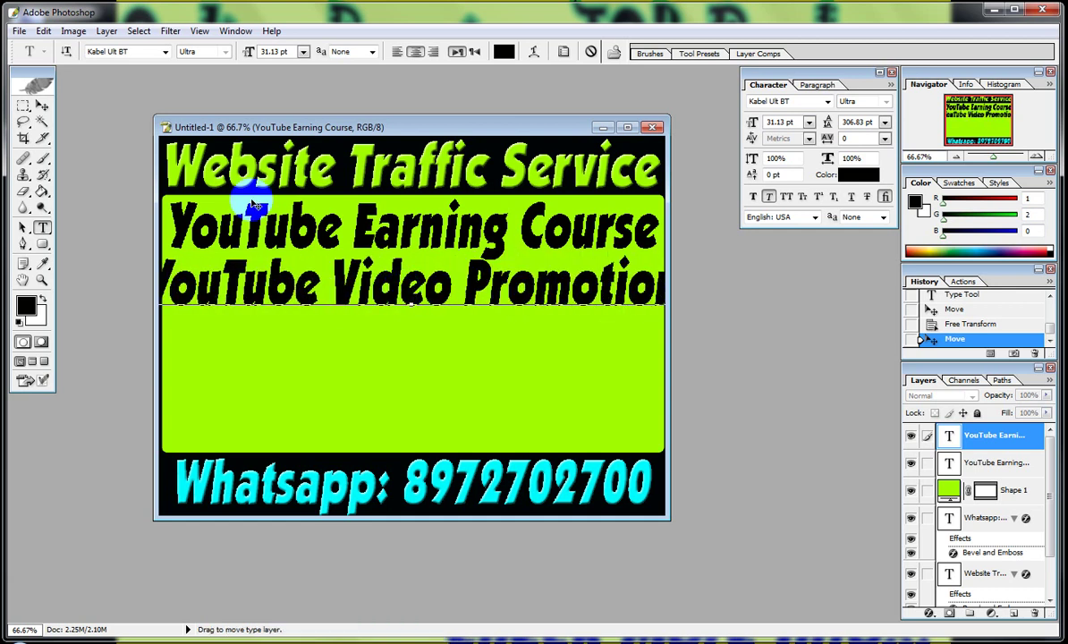
Scale the YouTube Video Promotion line to fit the green panel beneath YouTube Earning Course.
click(42, 106)
key(ctrl+t)
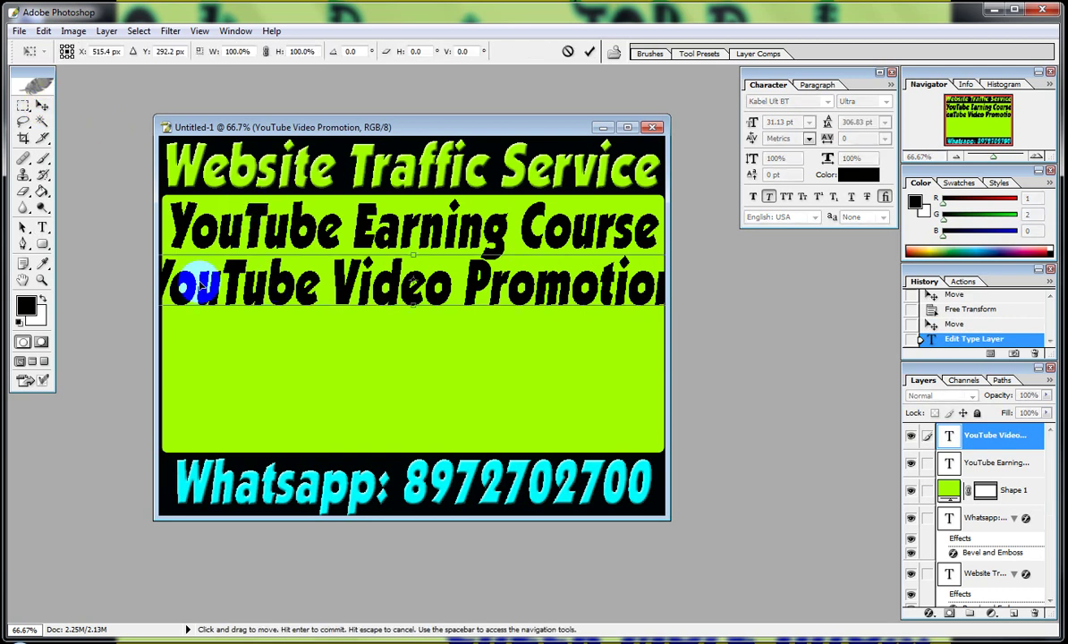
drag(170, 284, 224, 279)
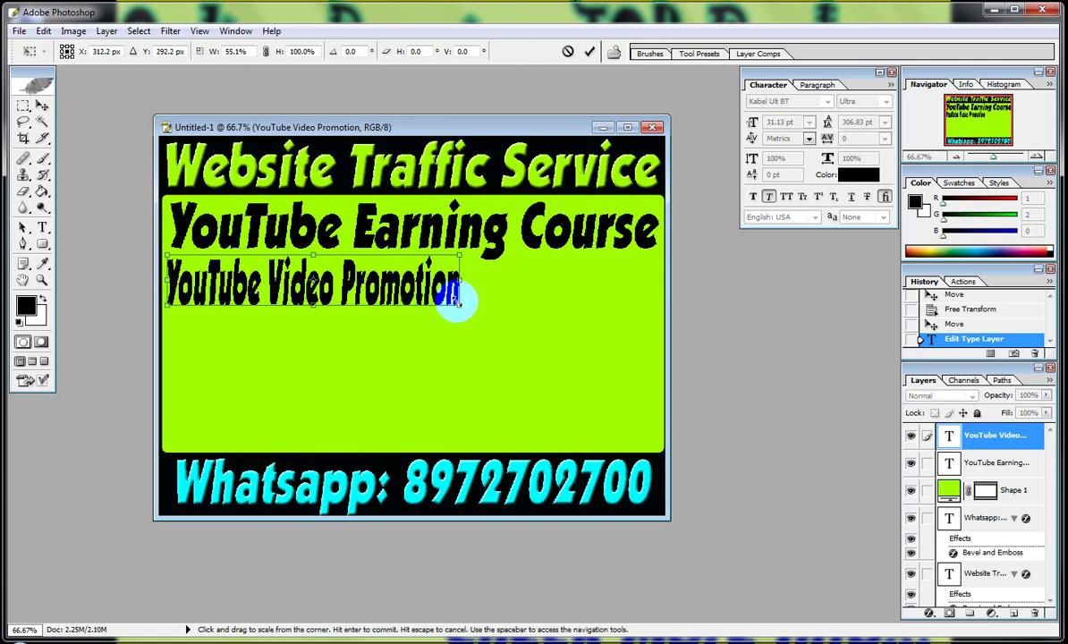
drag(460, 307, 658, 310)
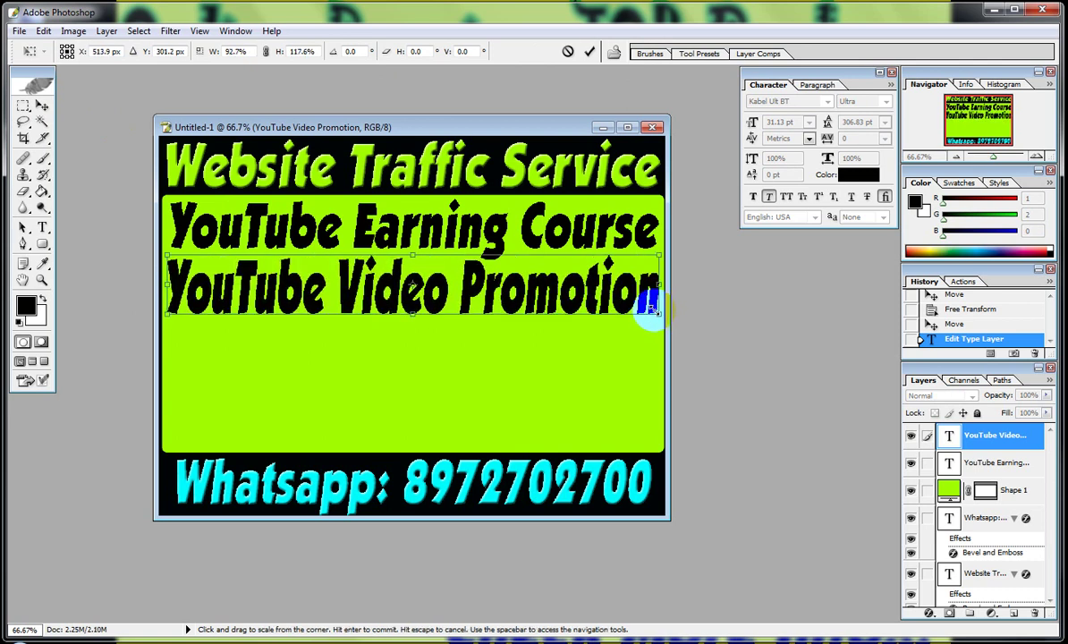
double_click(591, 298)
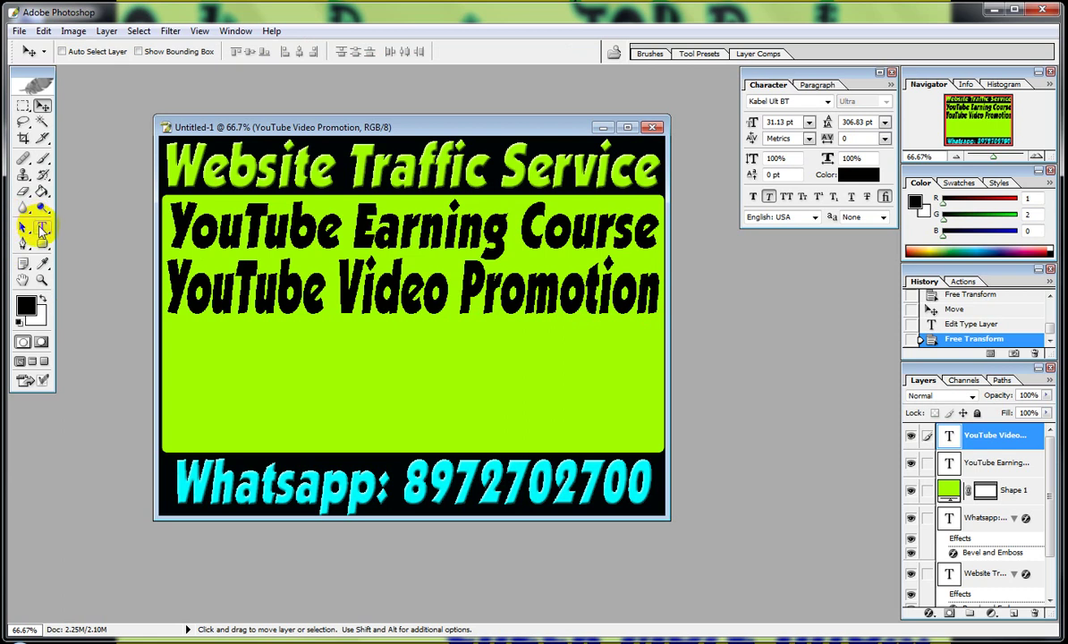
Duplicate the YouTube Video Promotion line below it and retype the copy as 'YouTube Online SEO'.
drag(409, 288, 407, 416)
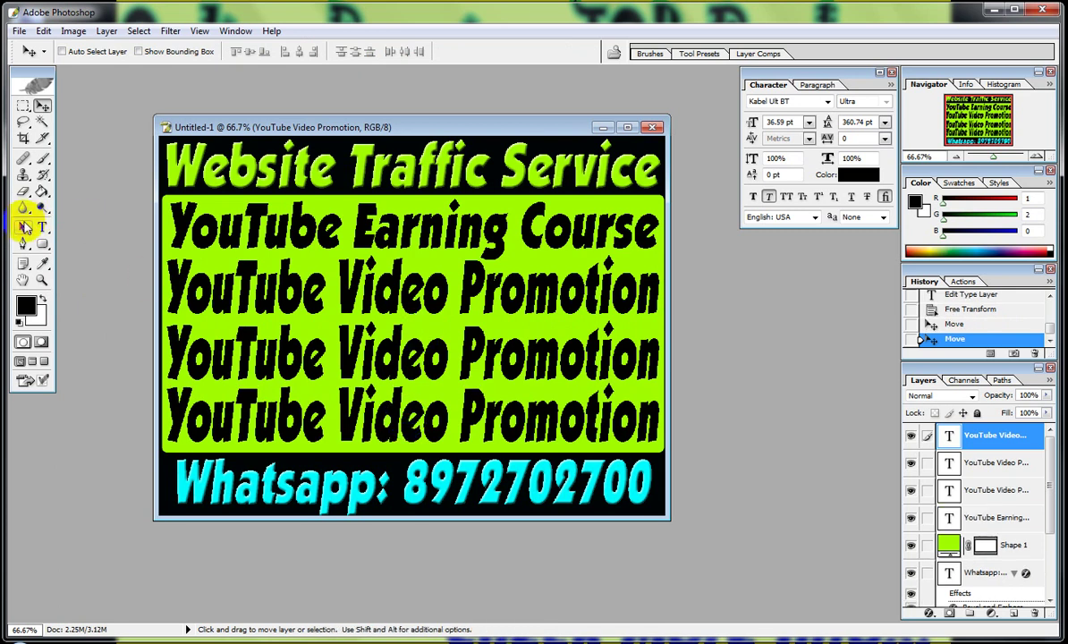
click(42, 227)
click(351, 351)
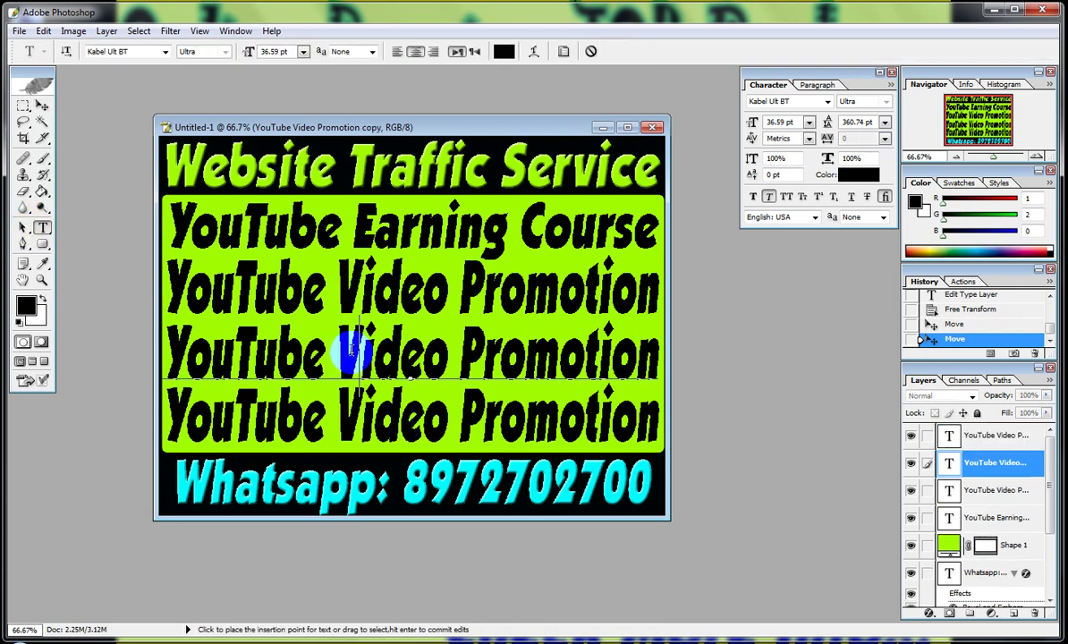
triple_click(353, 352)
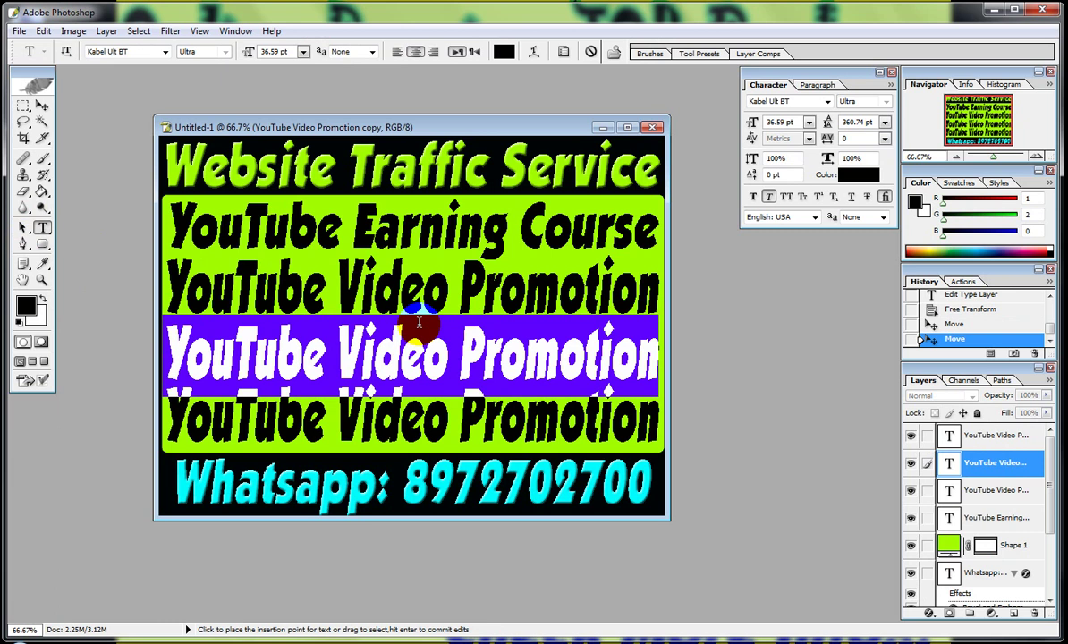
key(BackSpace)
text(YouTube)
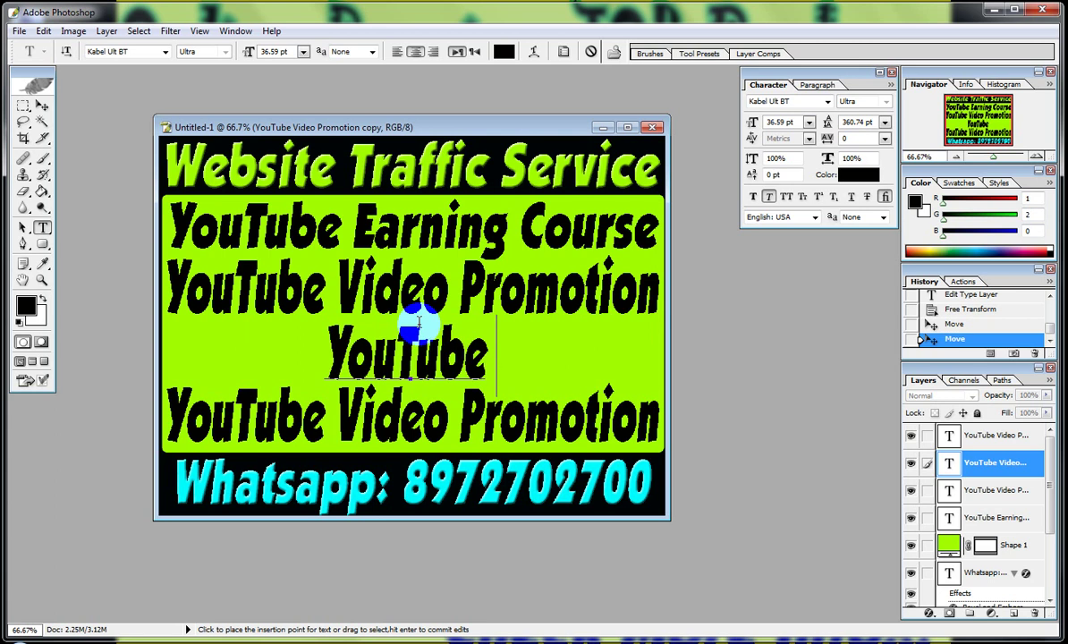
text( On)
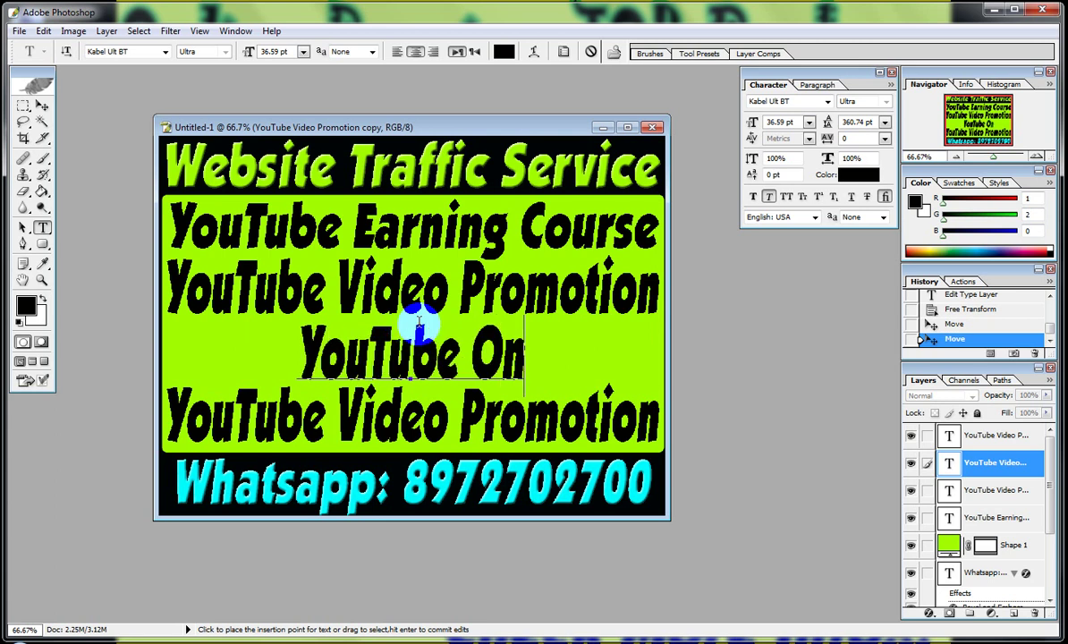
text(line)
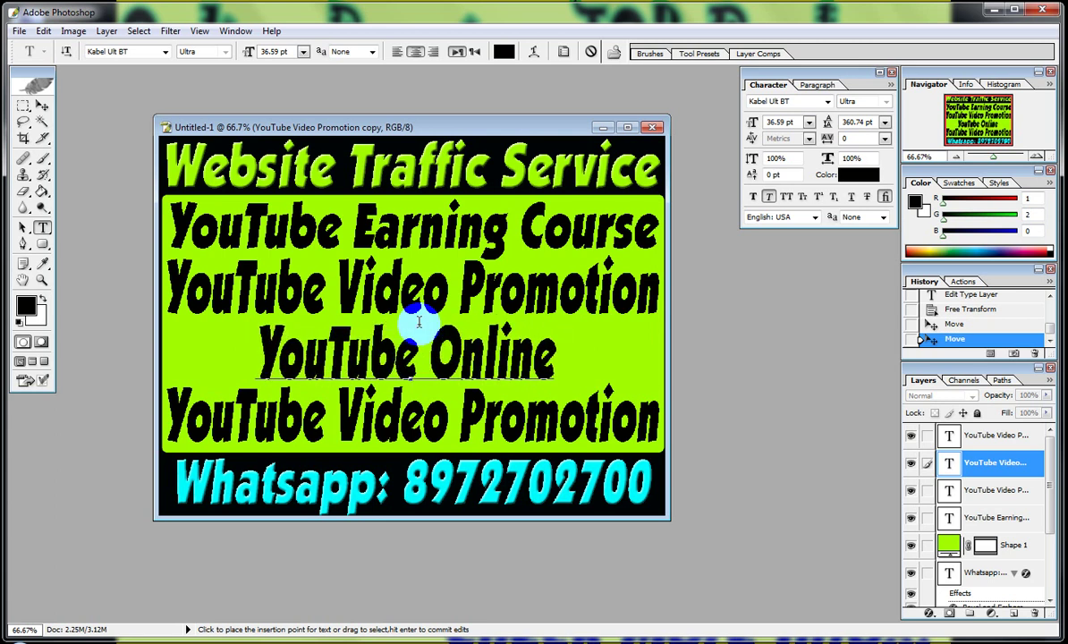
text( SEO)
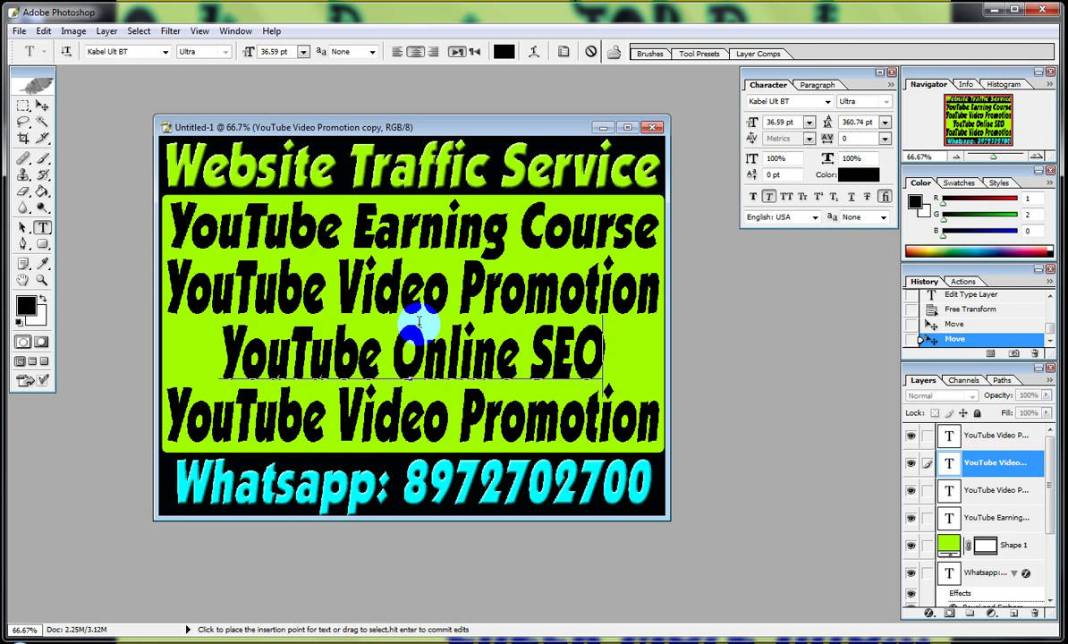
Stretch the YouTube Online SEO line across the full width of the panel.
click(42, 105)
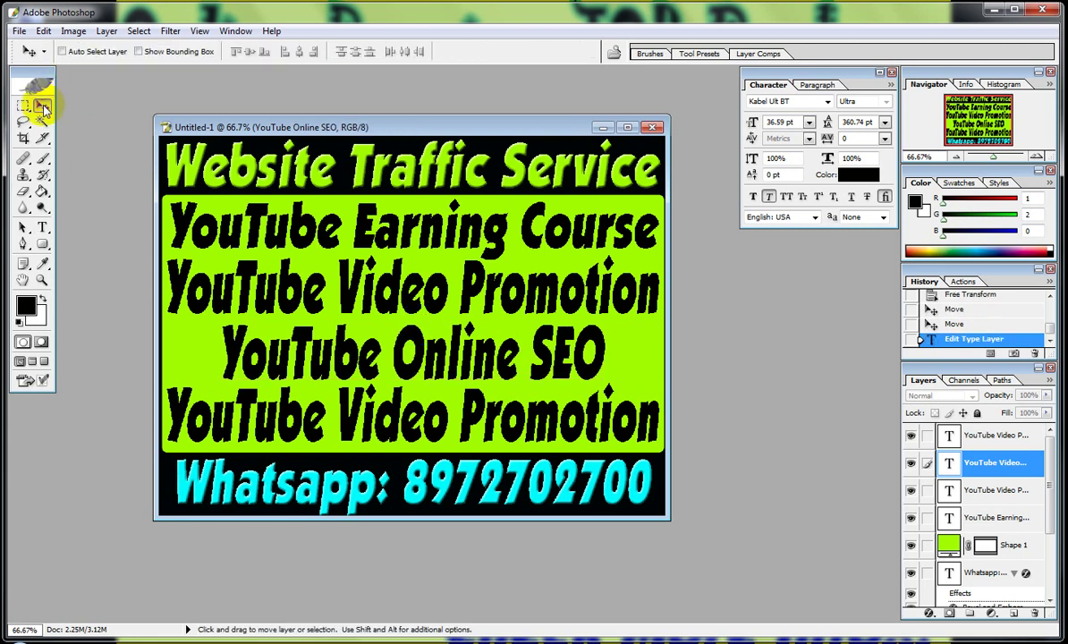
key(ctrl+t)
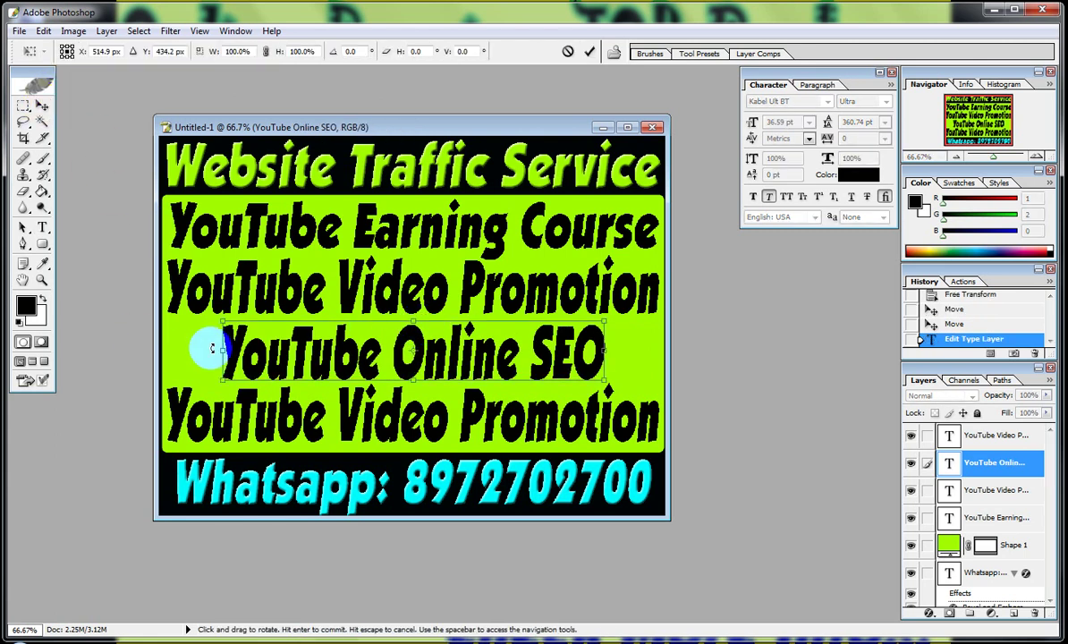
drag(221, 348, 172, 358)
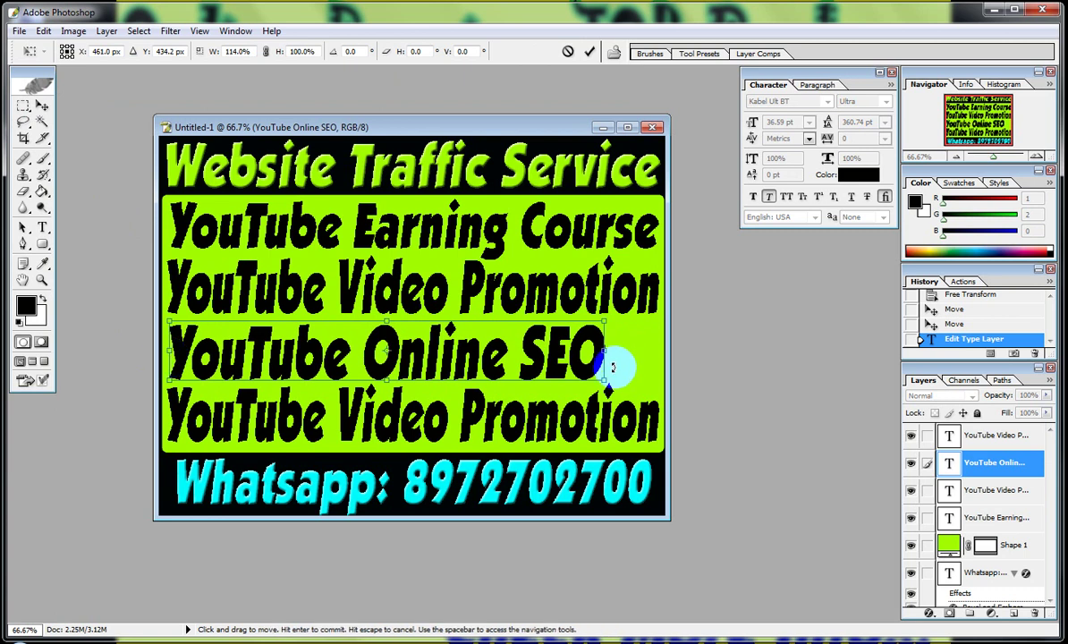
drag(609, 353, 656, 355)
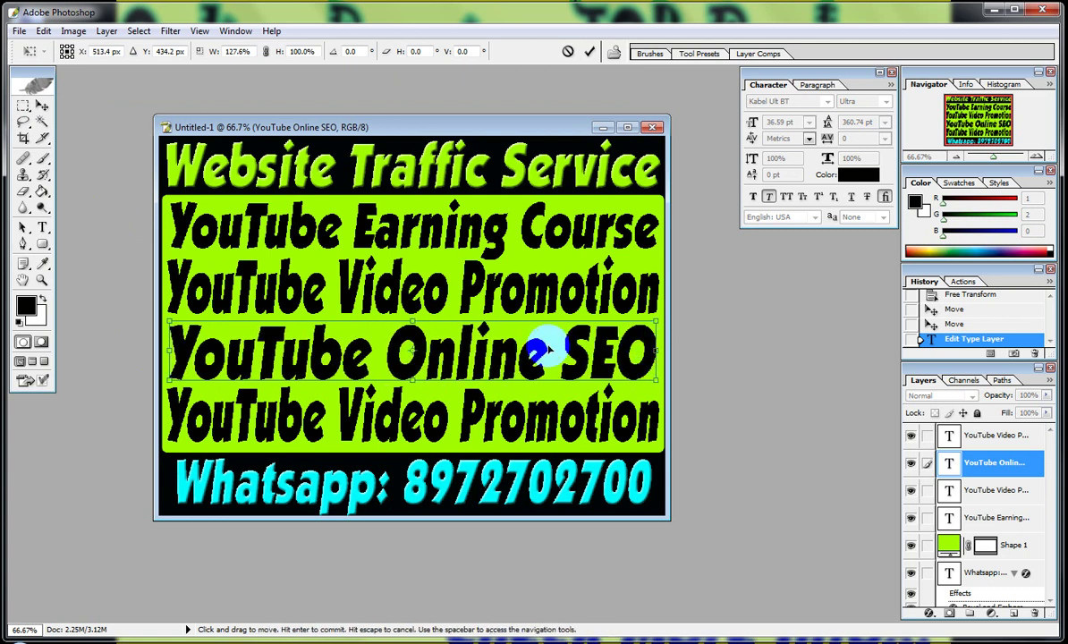
key(Return)
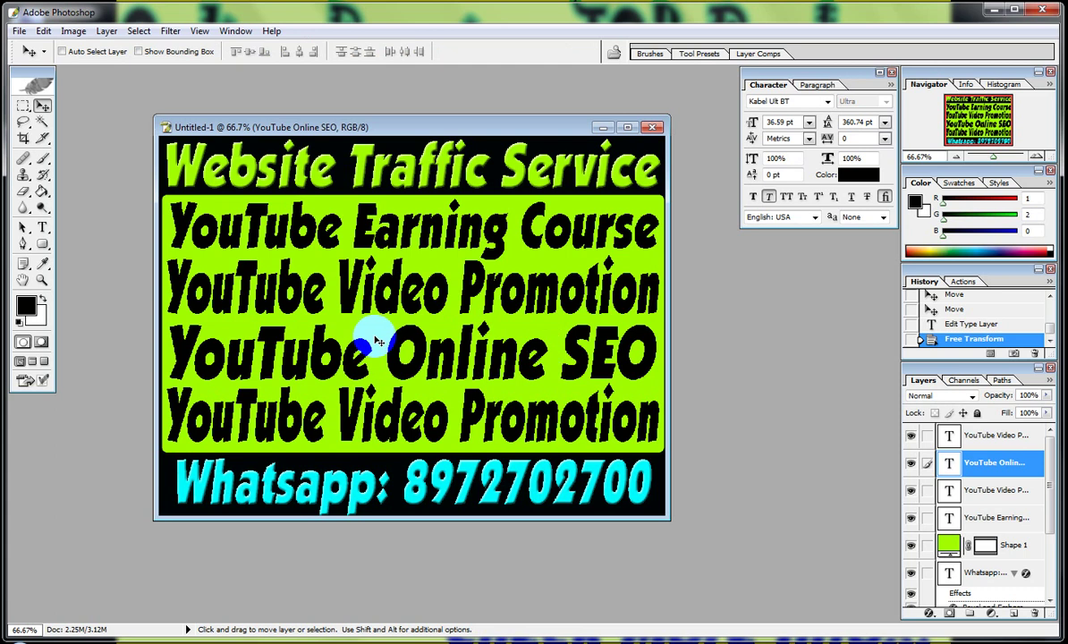
click(42, 227)
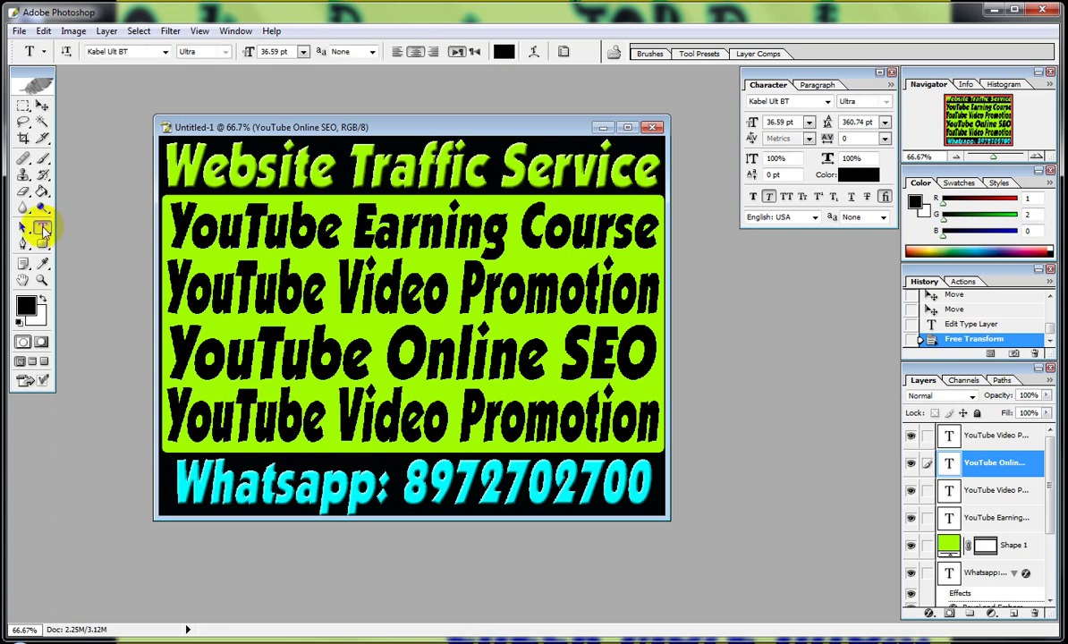
Retype the bottom line as 'youTube Ch. Customize'.
click(392, 429)
triple_click(414, 424)
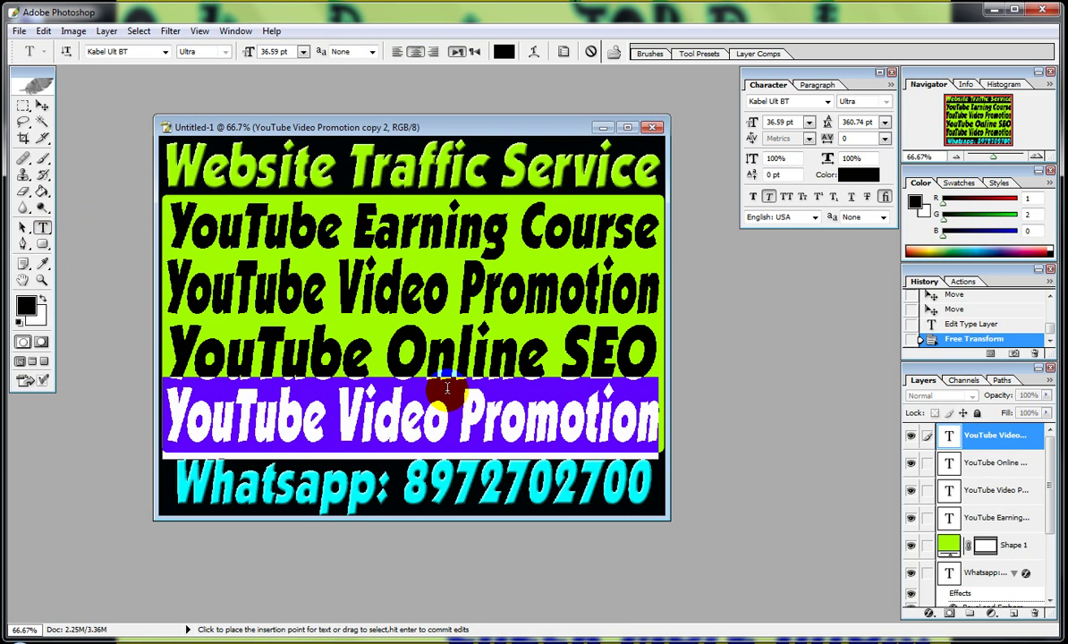
text(you)
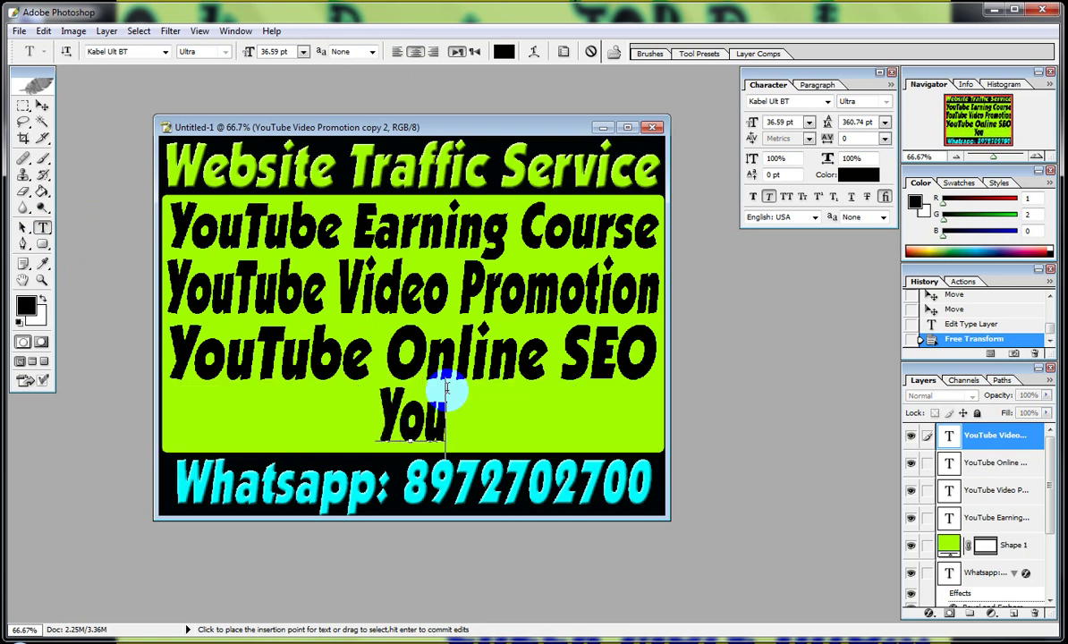
text(Tube)
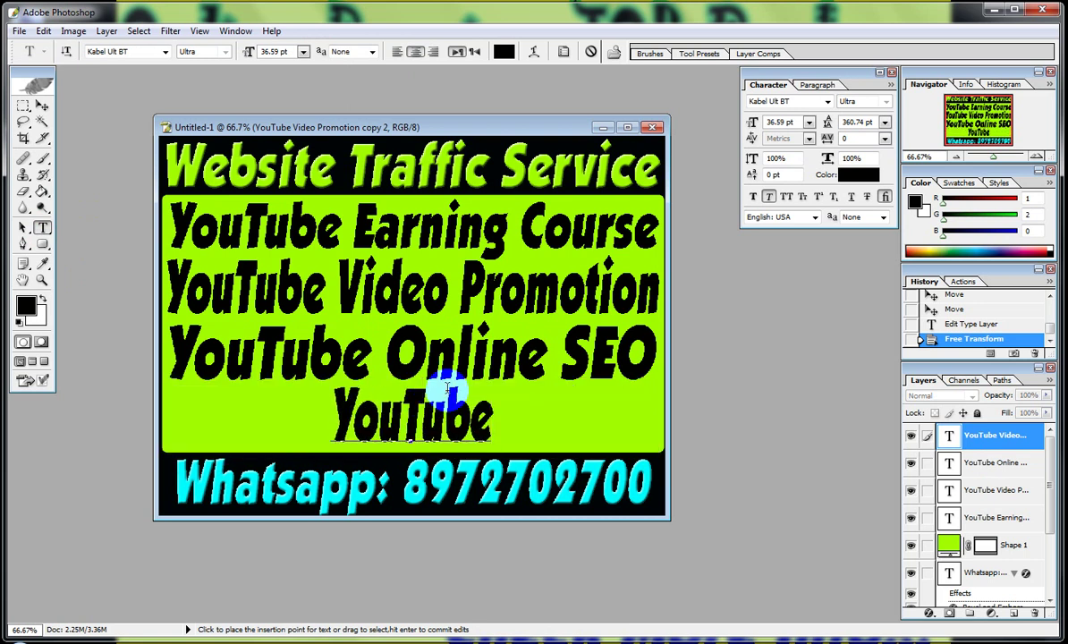
text( Ch.)
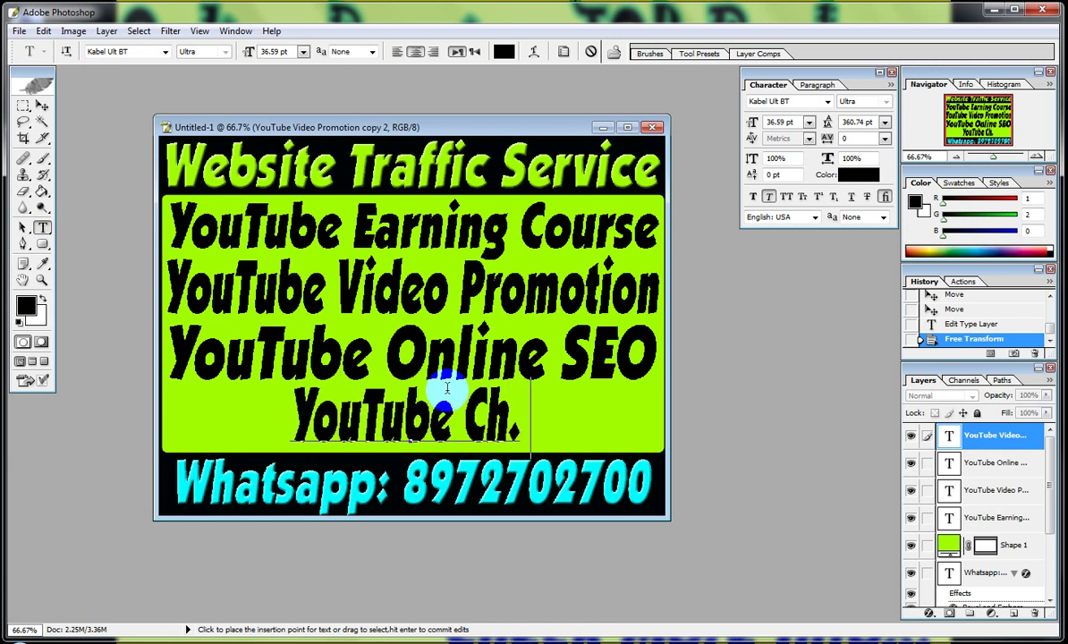
text( Customize)
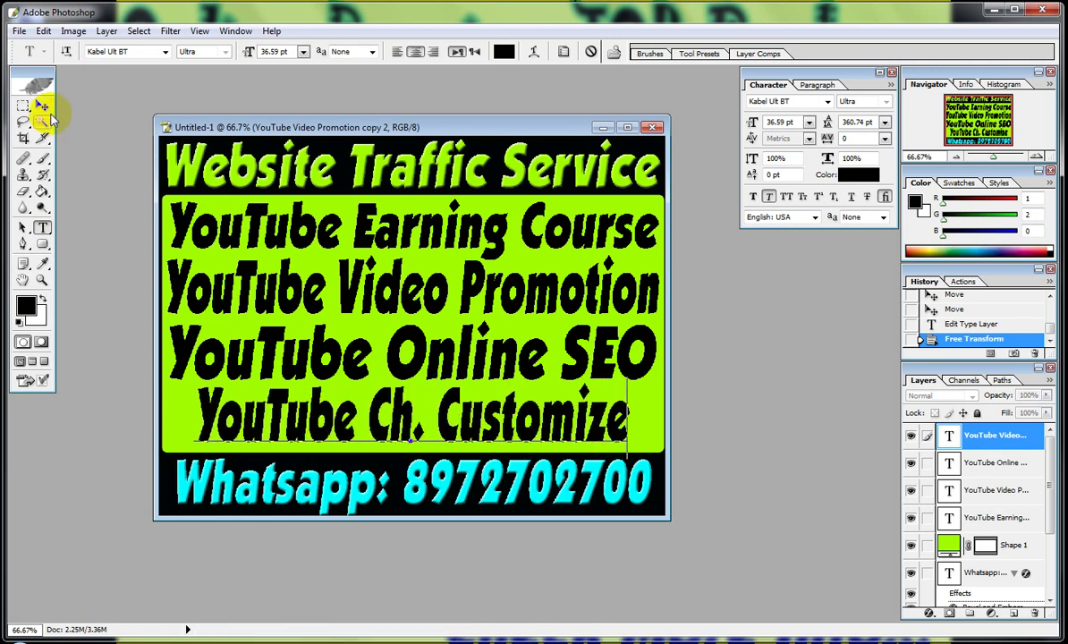
Stretch YouTube Ch. Customize to the panel's full width and nudge it slightly left.
click(42, 105)
click(188, 234)
key(ctrl+t)
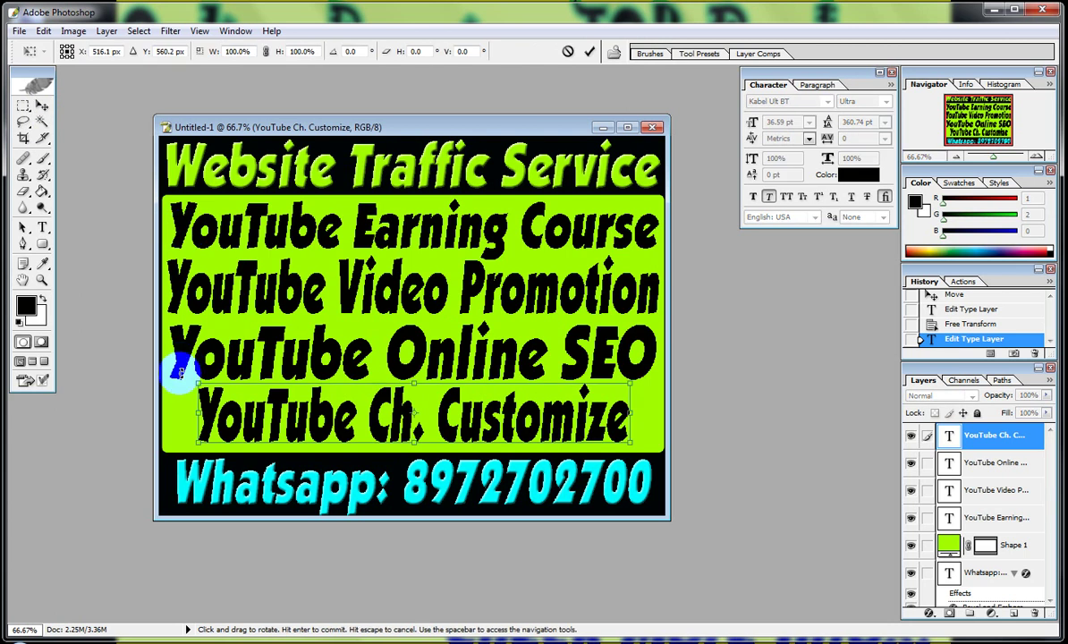
drag(197, 414, 157, 417)
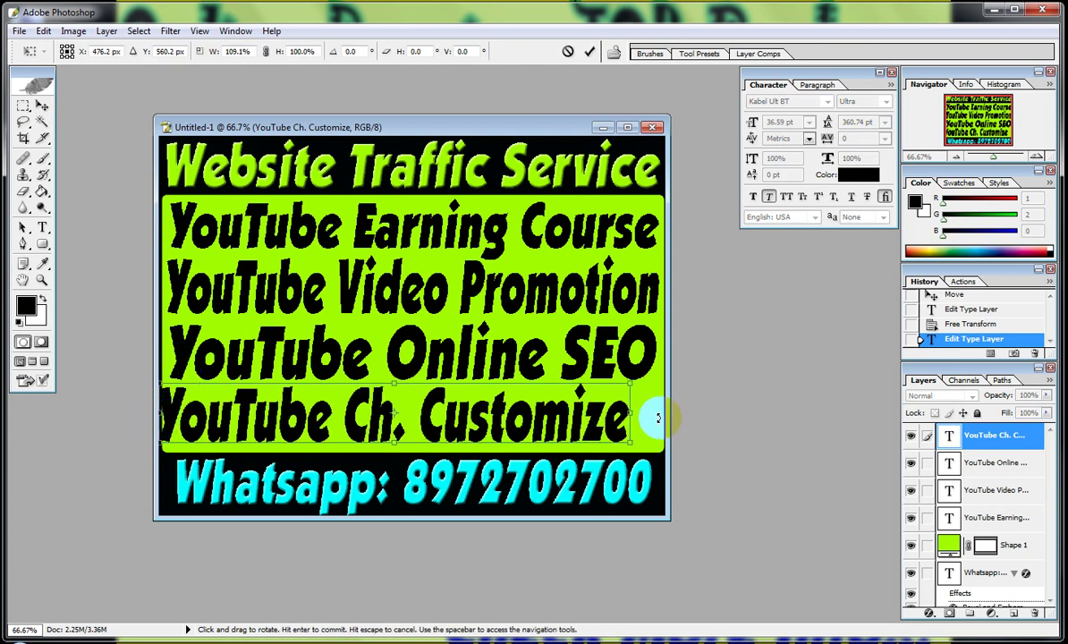
drag(629, 415, 658, 421)
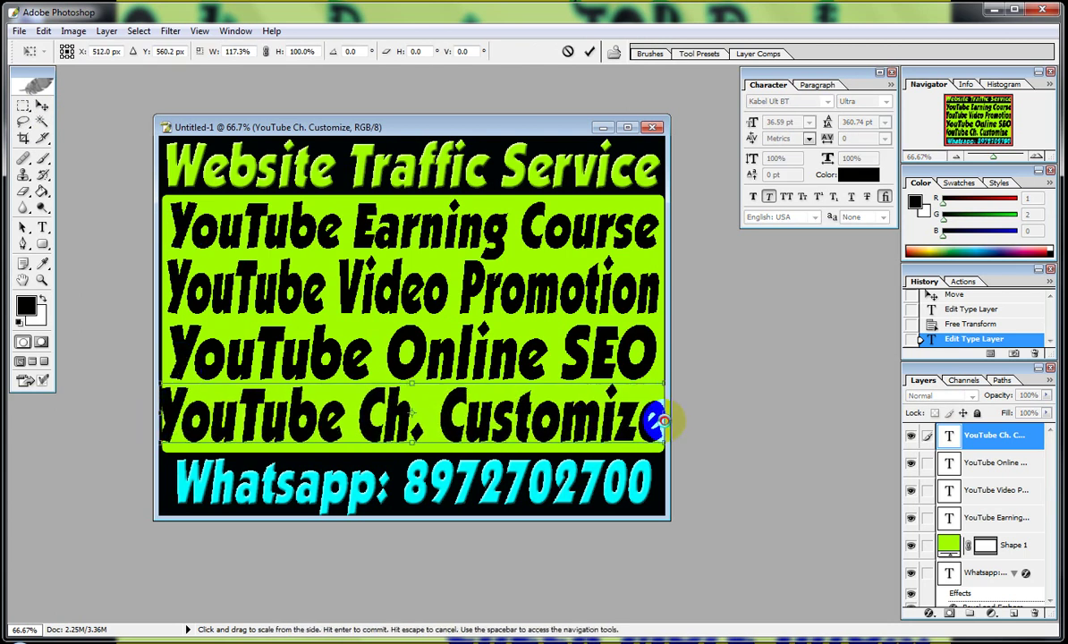
mouse_move(158, 405)
mouse_down()
mouse_move(115, 406)
mouse_move(144, 410)
mouse_up()
key(Return)
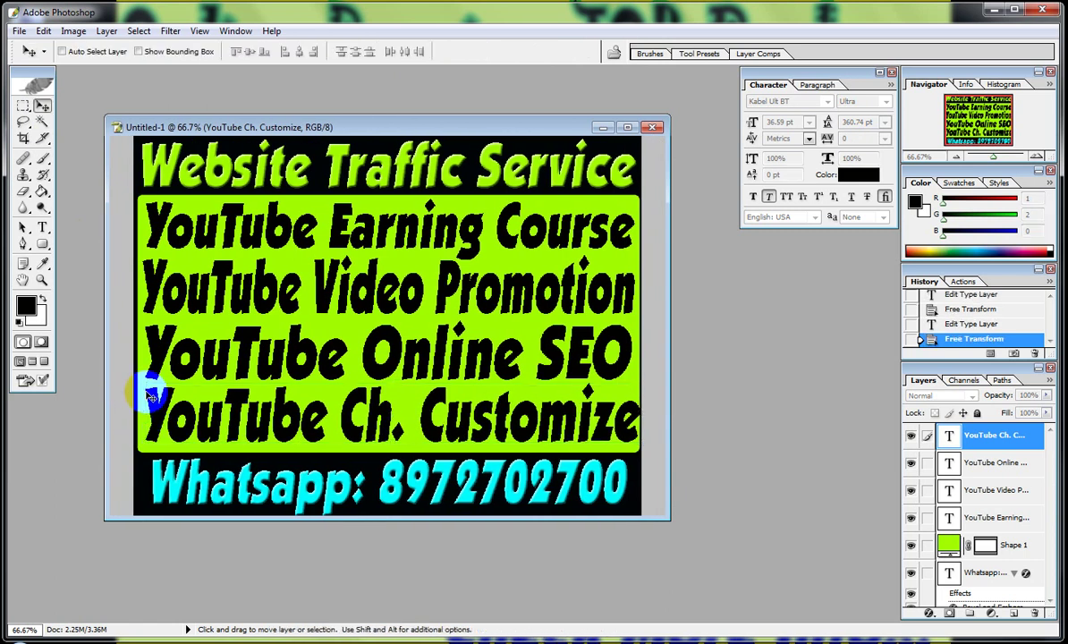
key(Left)
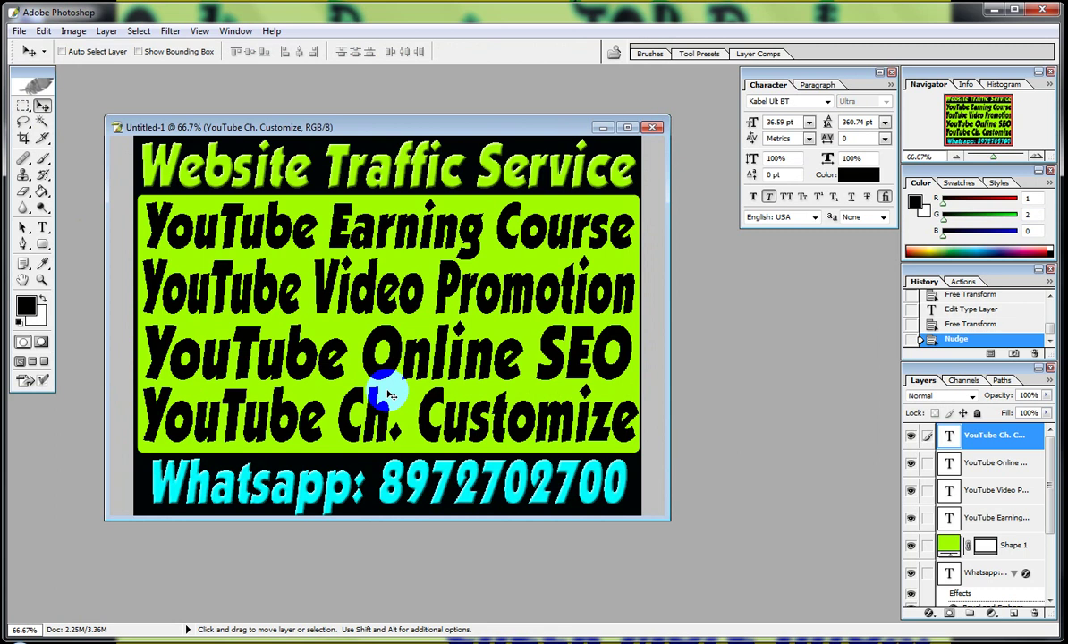
Color the YouTube Video Promotion text bright red (FD0303).
click(42, 227)
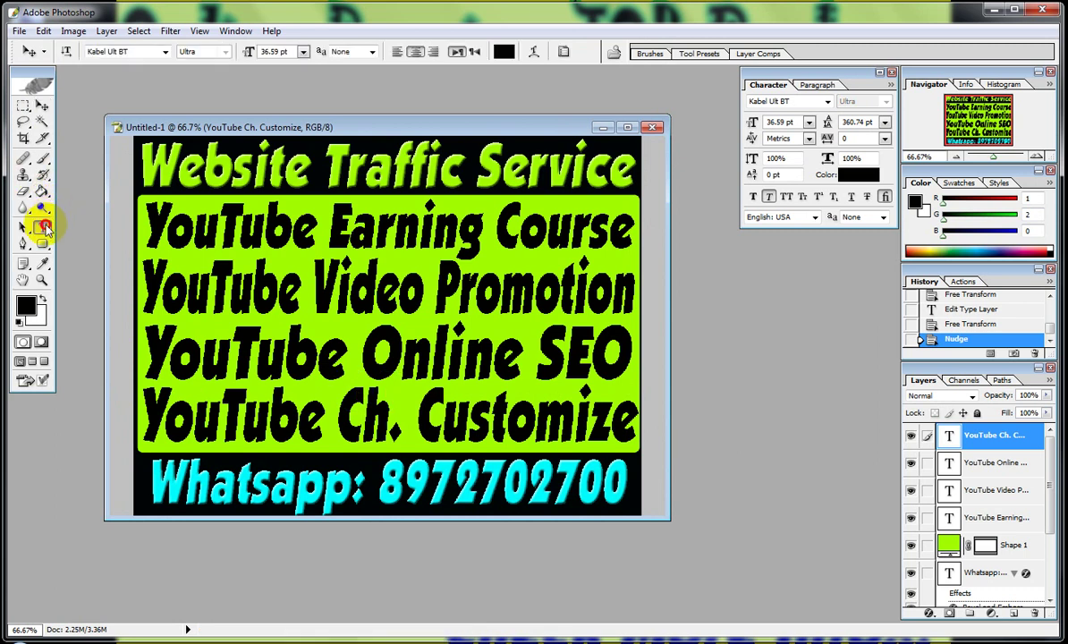
click(354, 273)
key(ctrl+a)
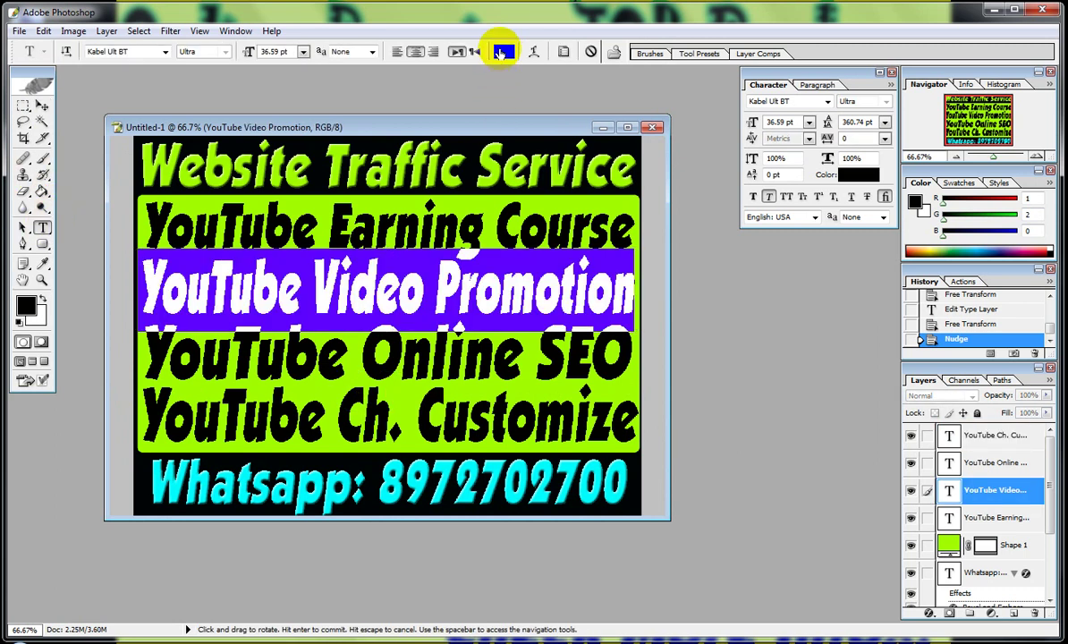
click(501, 52)
click(607, 223)
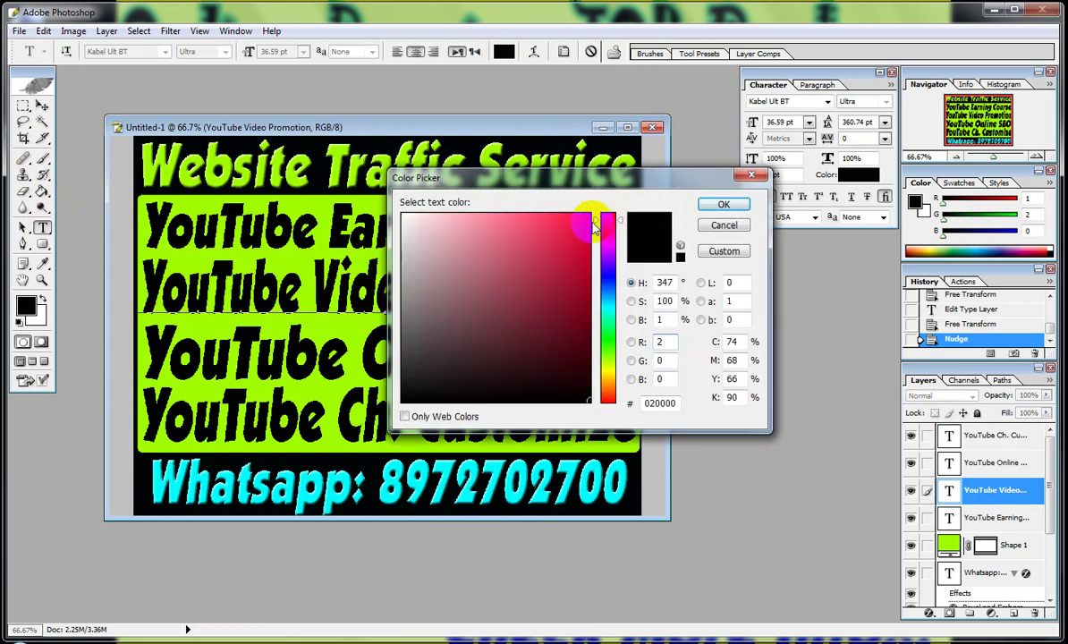
click(609, 396)
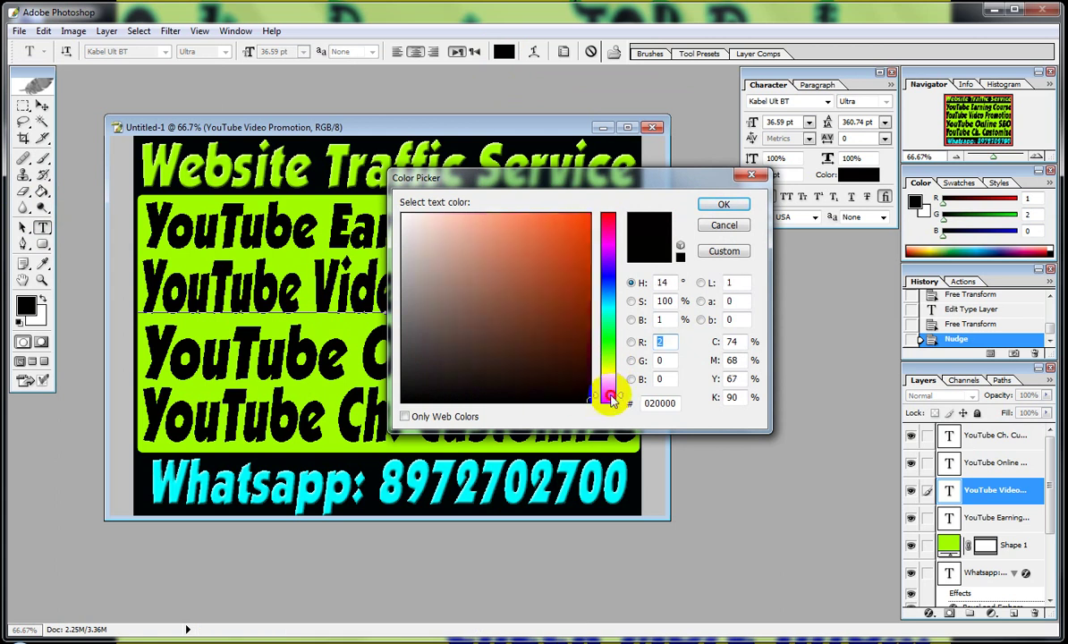
click(611, 402)
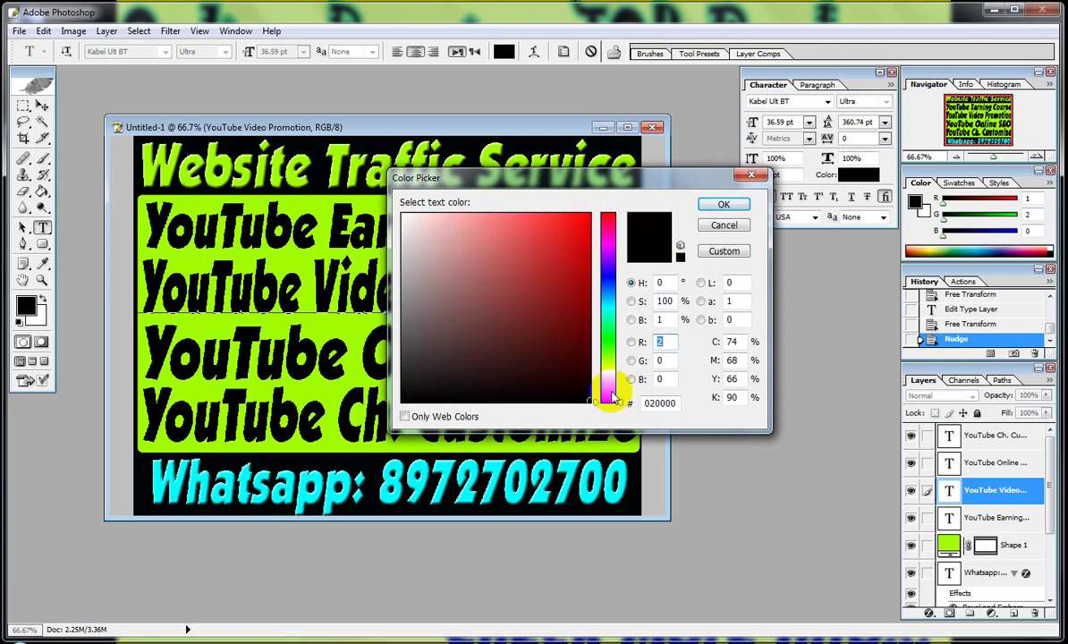
mouse_move(610, 400)
mouse_down()
mouse_move(617, 394)
mouse_move(596, 408)
mouse_up()
click(590, 217)
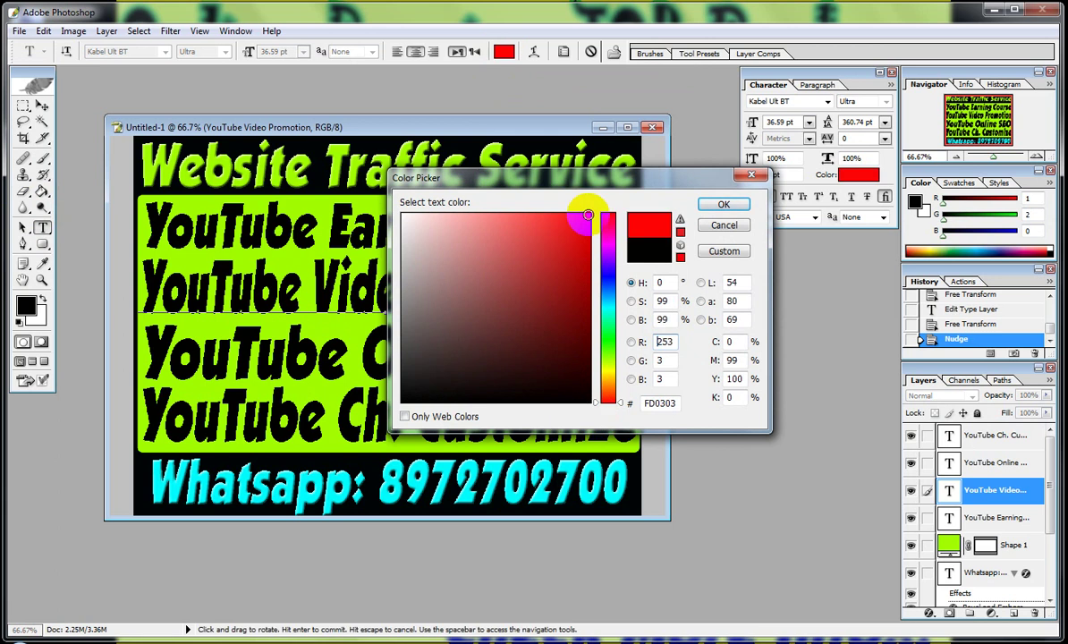
click(716, 206)
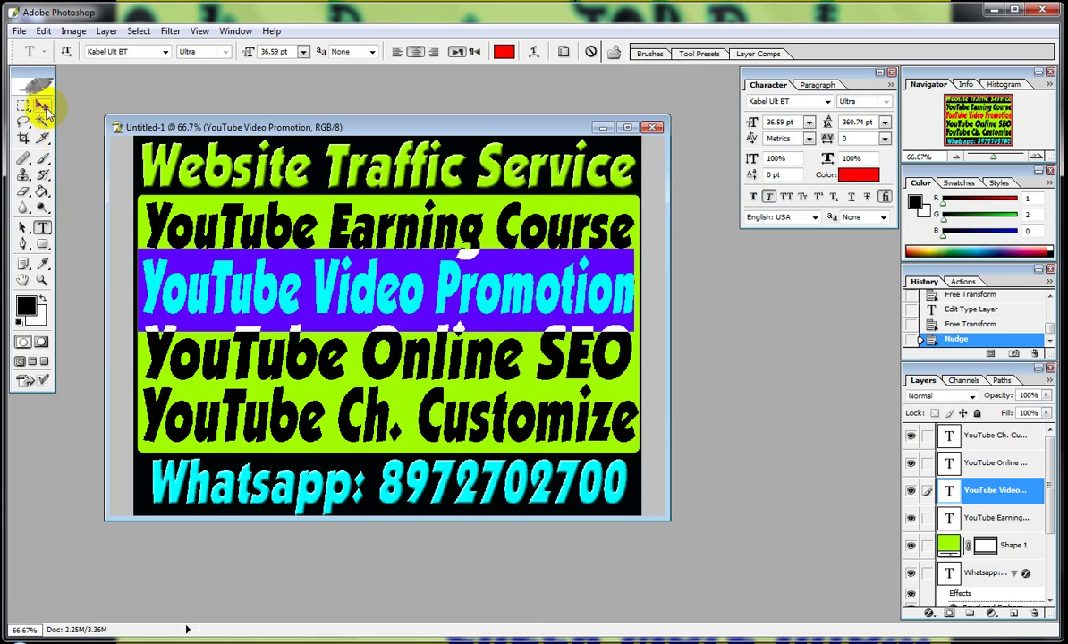
click(41, 105)
click(42, 227)
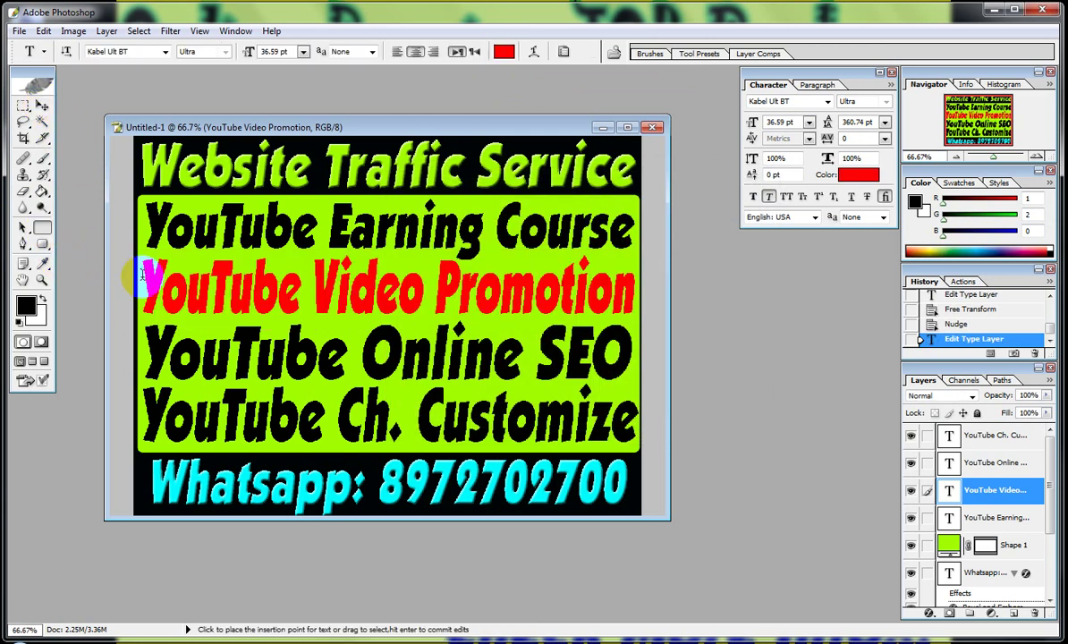
click(323, 360)
Color the YouTube Online SEO text vivid blue.
key(ctrl+a)
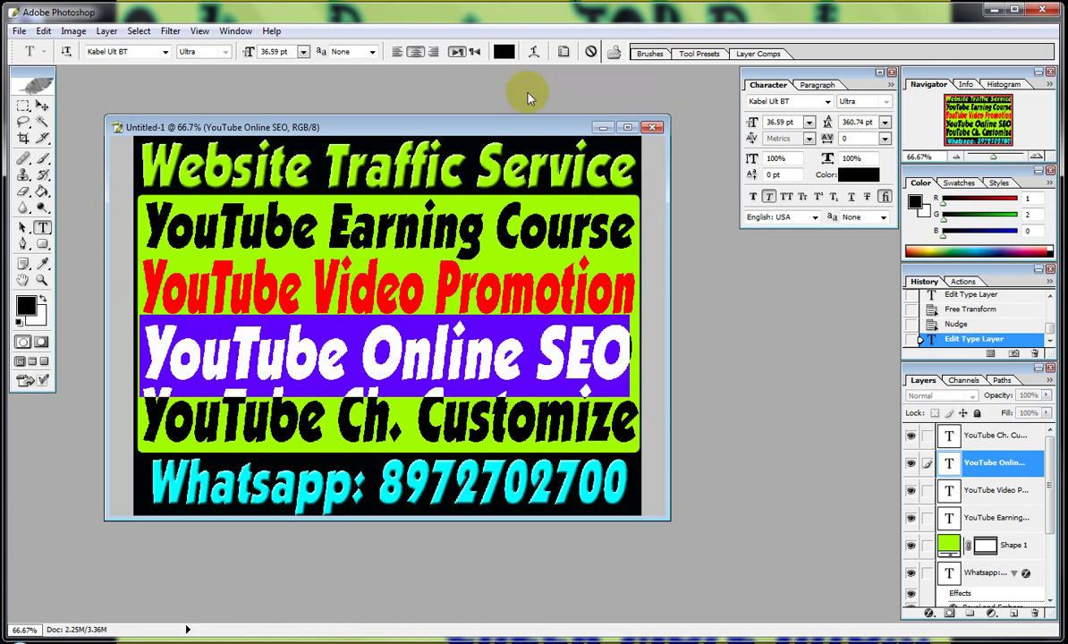
click(503, 51)
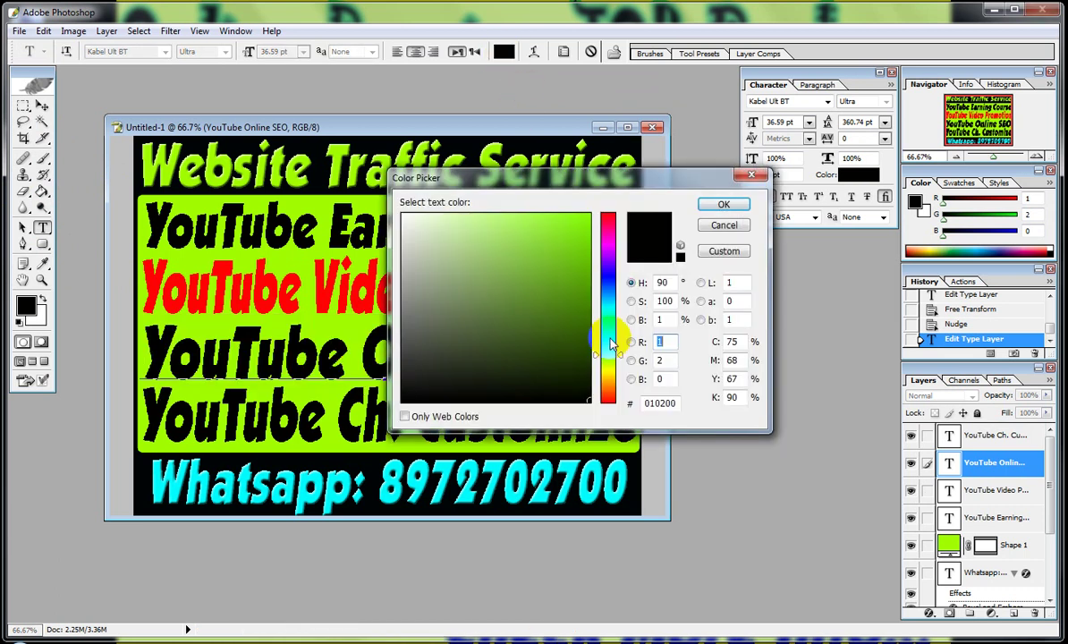
click(612, 282)
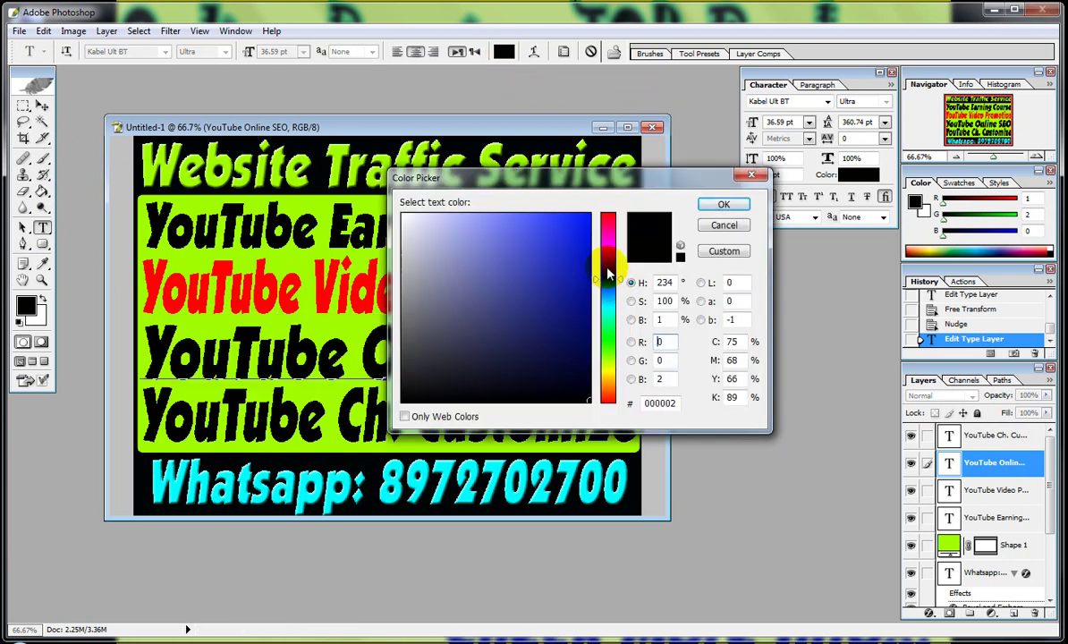
click(587, 216)
click(704, 207)
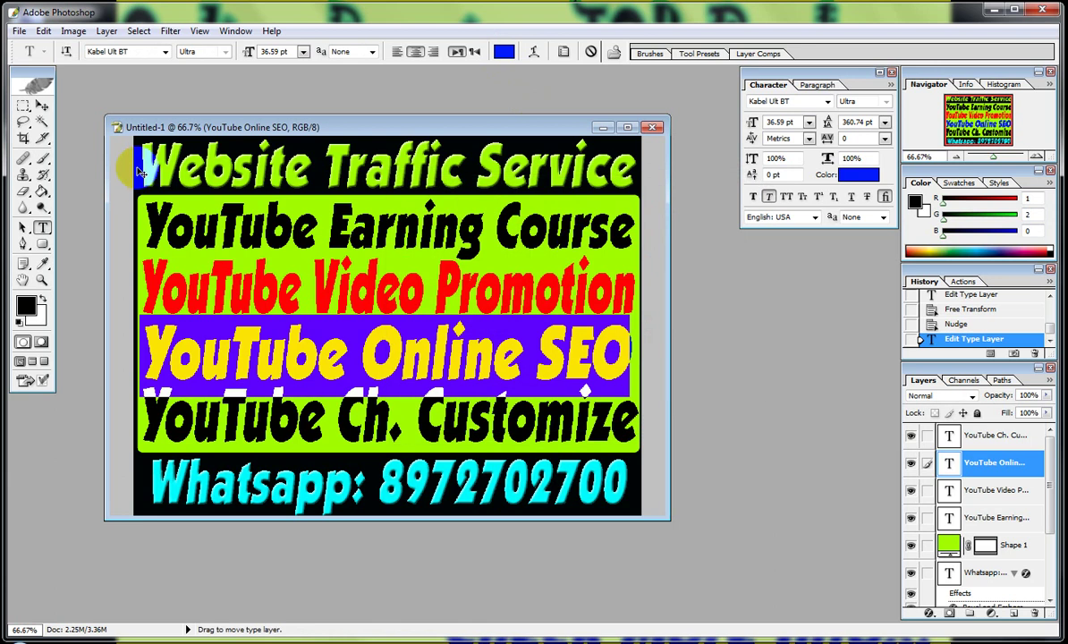
click(43, 105)
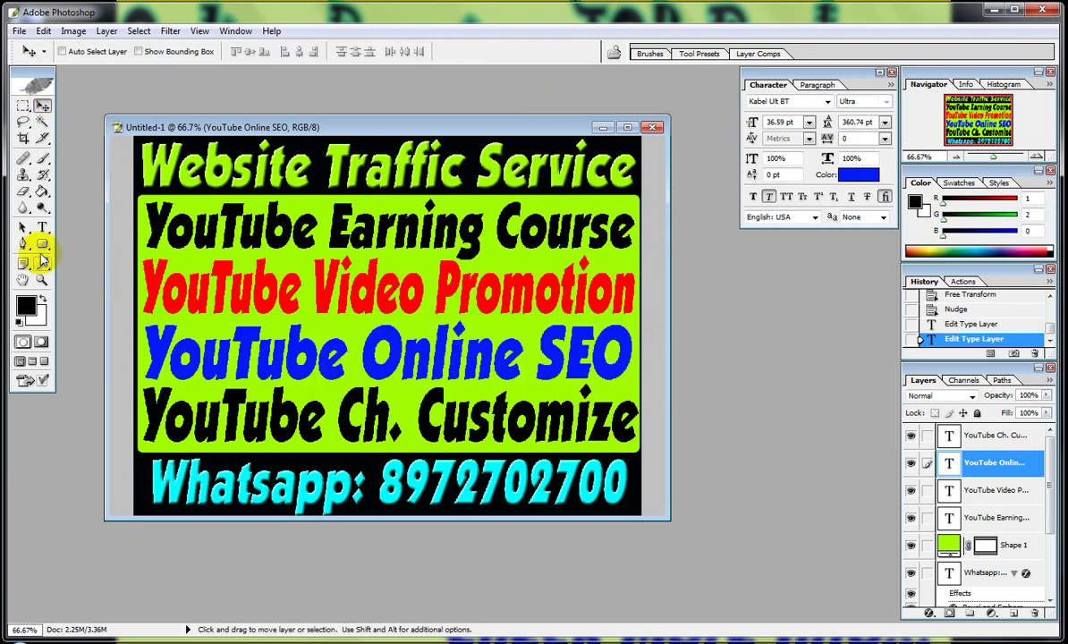
Color the YouTube Ch. Customize text bright teal.
click(43, 229)
click(376, 407)
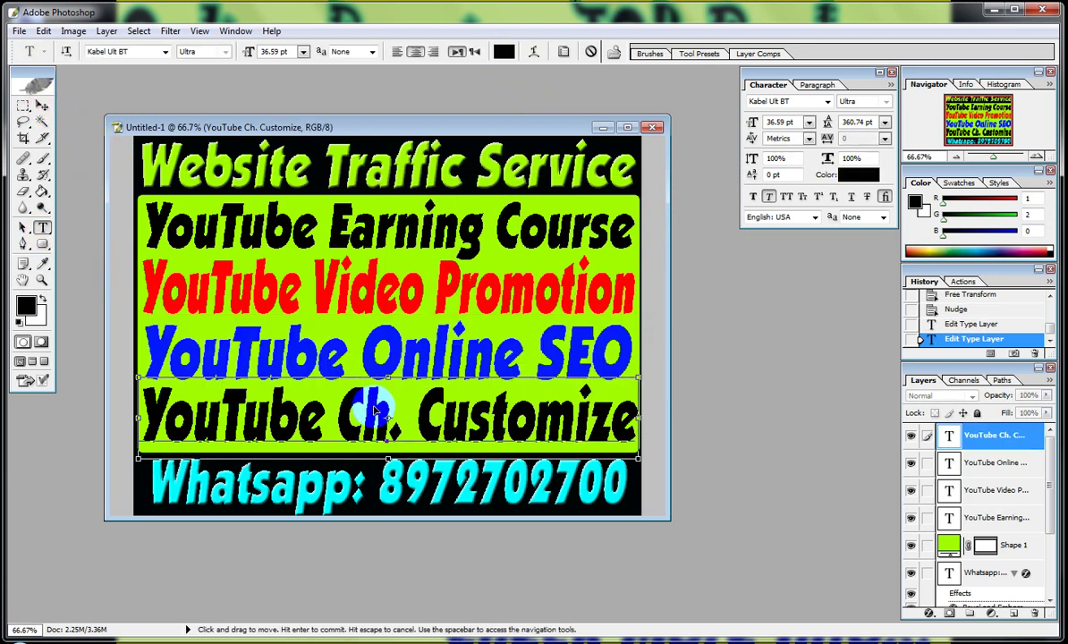
key(ctrl+a)
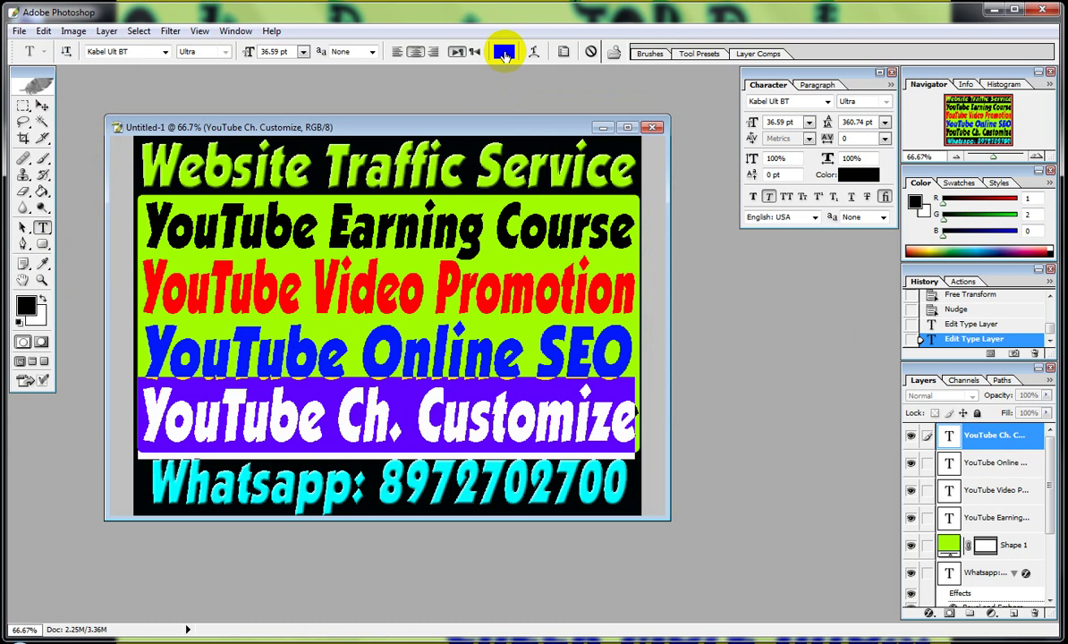
click(505, 53)
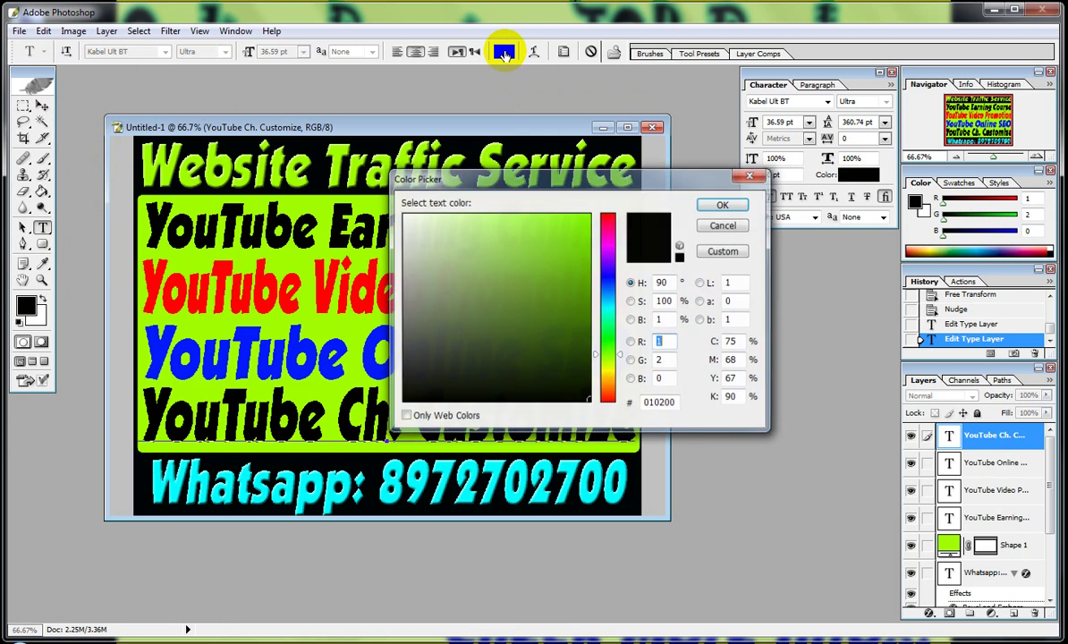
click(607, 312)
click(588, 217)
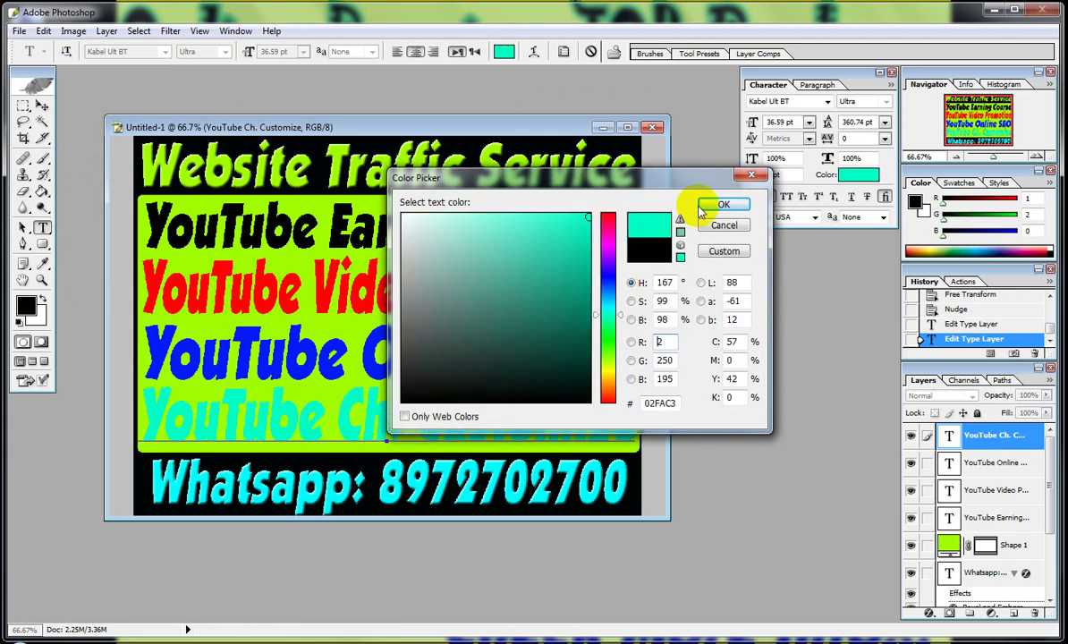
click(722, 205)
click(40, 106)
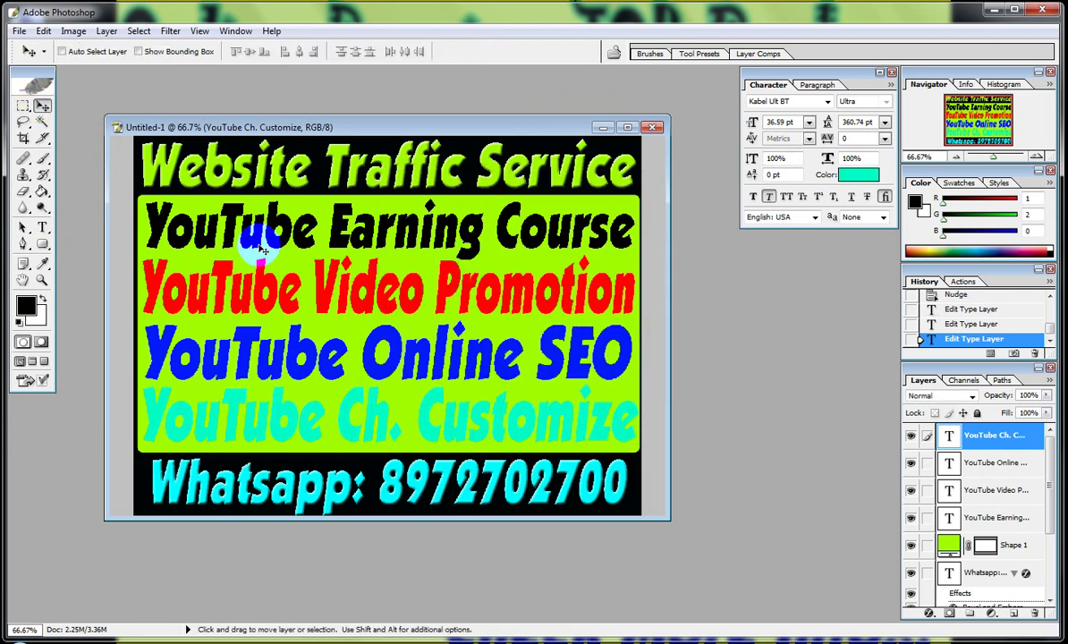
Try a Stroke layer effect on the line, then cancel it.
click(930, 615)
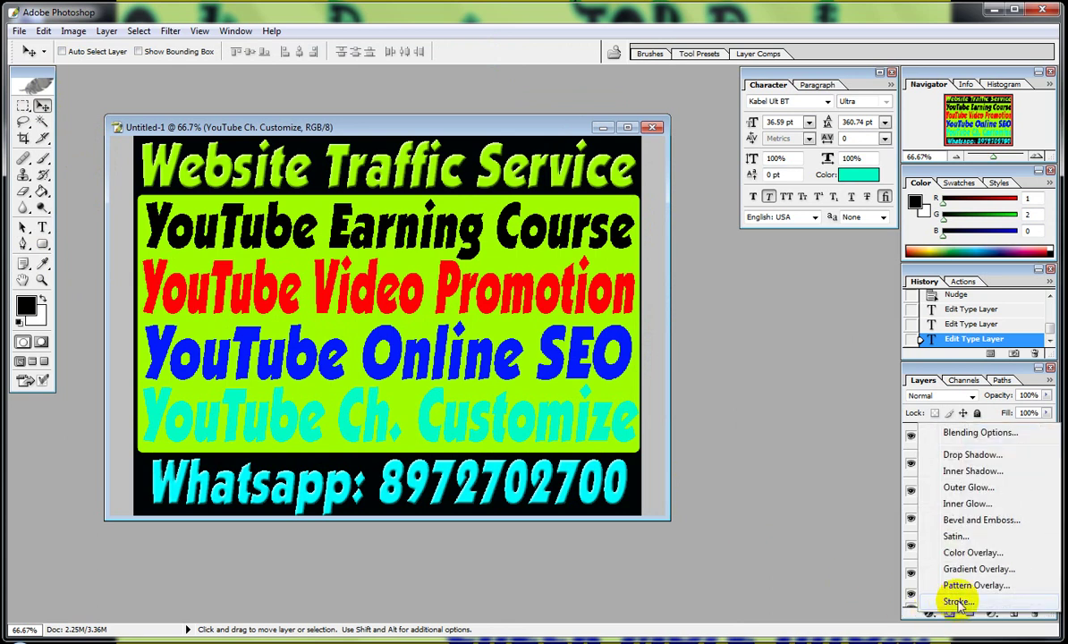
click(962, 626)
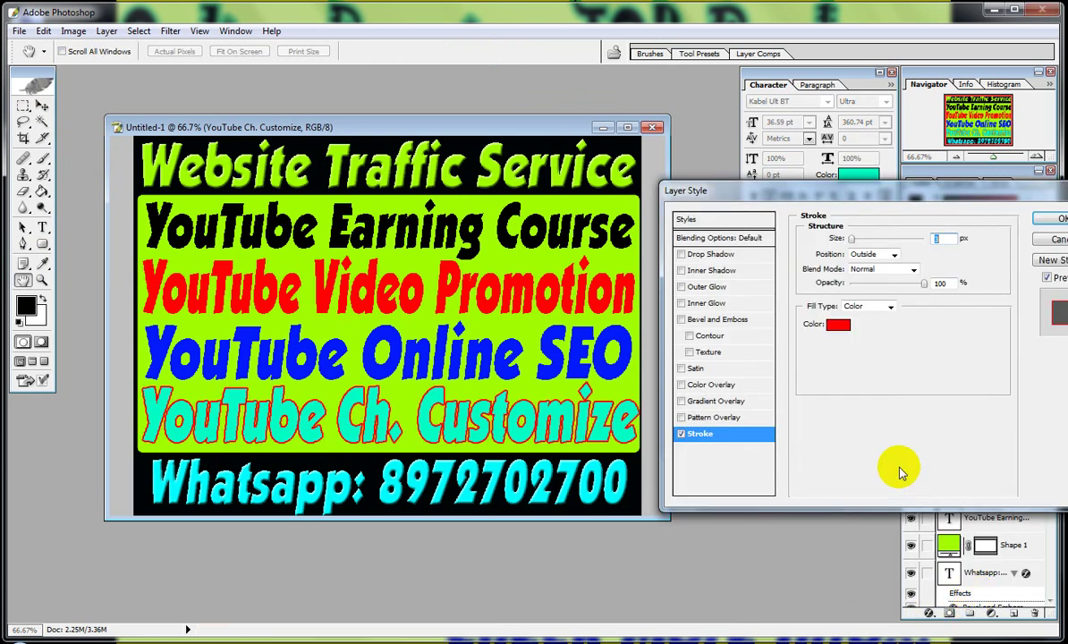
click(1056, 239)
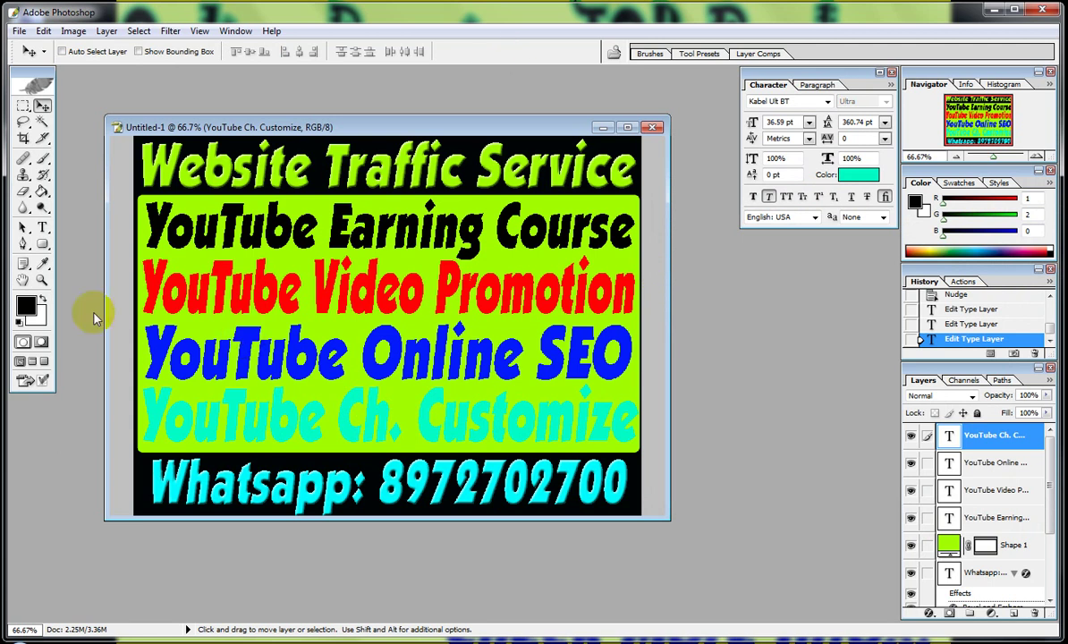
Recolor the YouTube Ch. Customize text magenta.
click(42, 227)
click(365, 435)
key(ctrl+a)
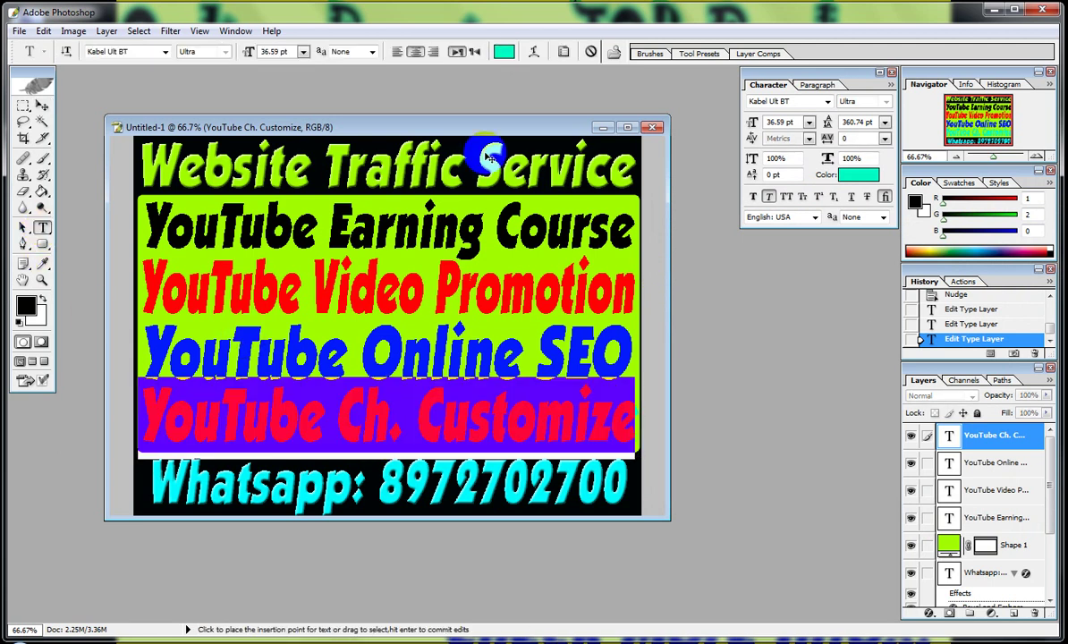
click(504, 51)
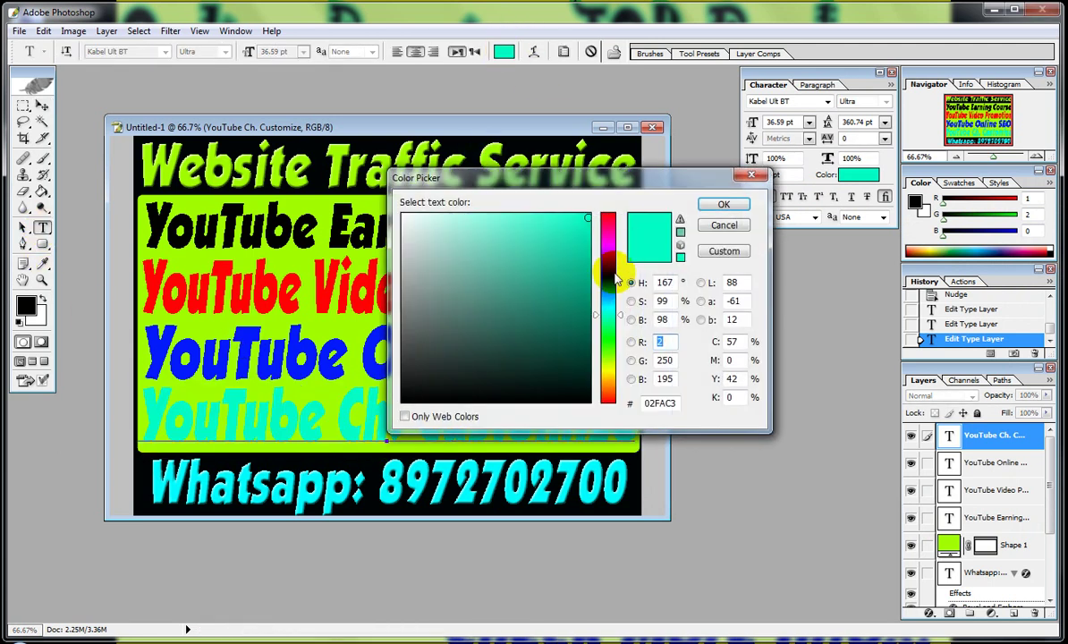
click(610, 248)
click(724, 204)
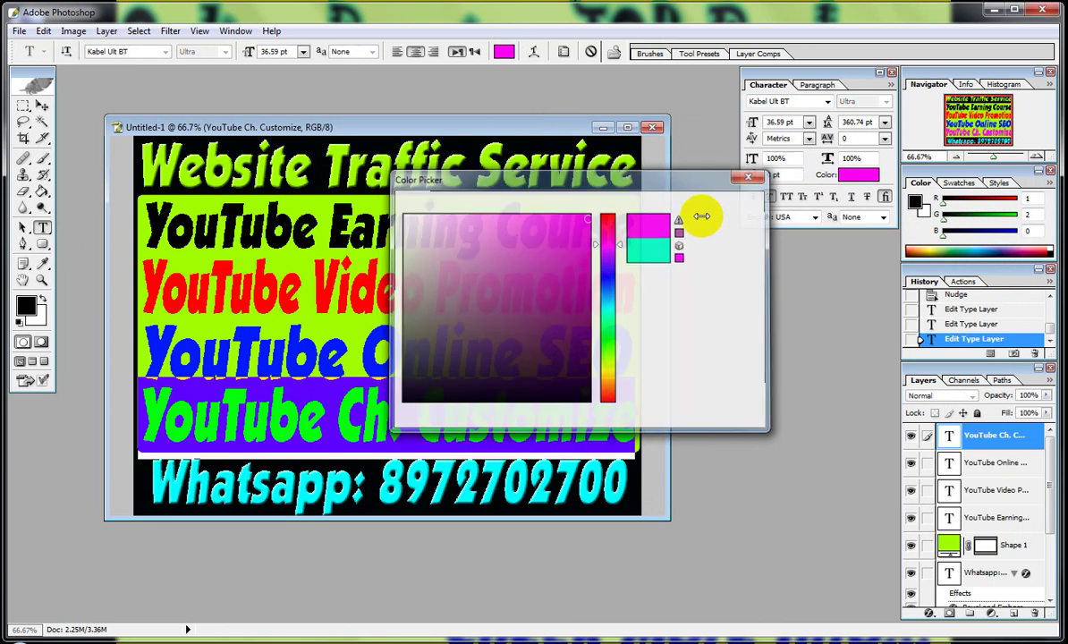
click(42, 105)
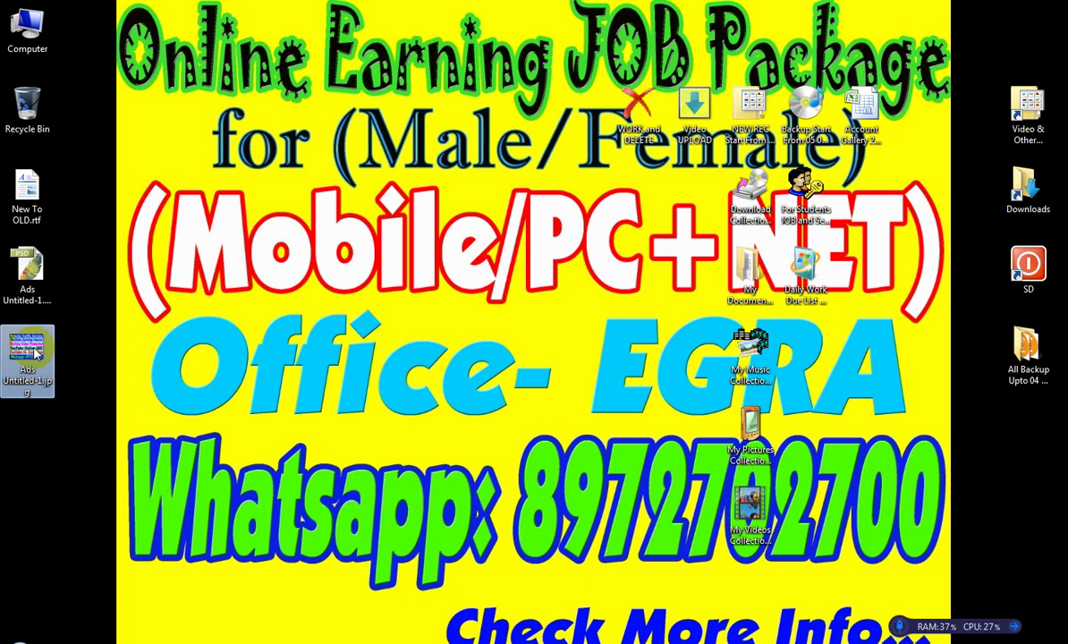
Open the desktop file Ads Untitled-1.jpg with Windows Photo Viewer.
right_click(38, 356)
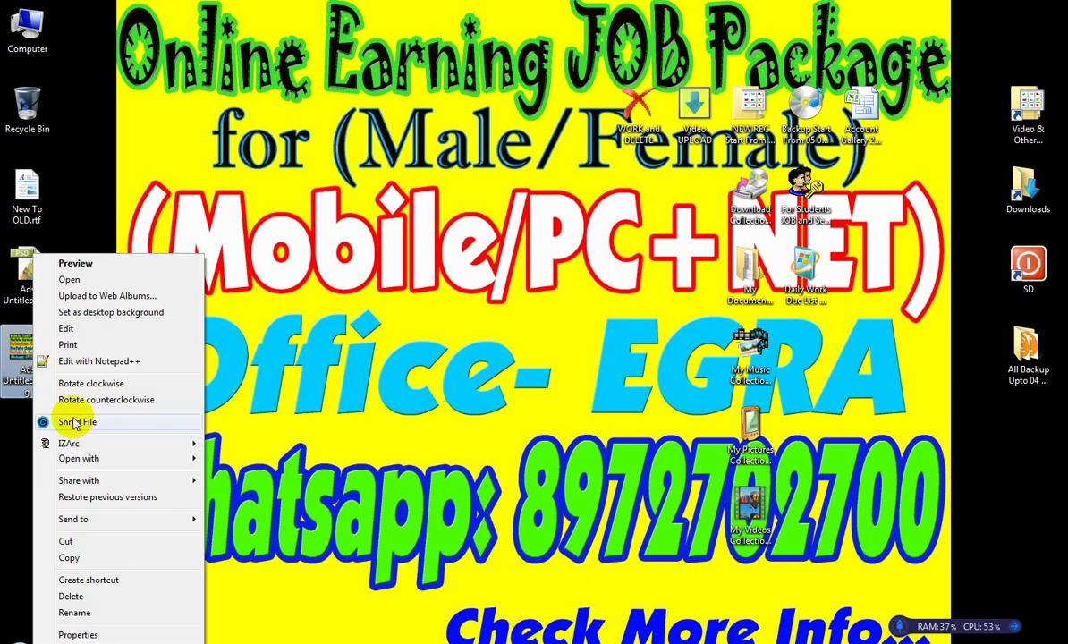
mouse_move(130, 461)
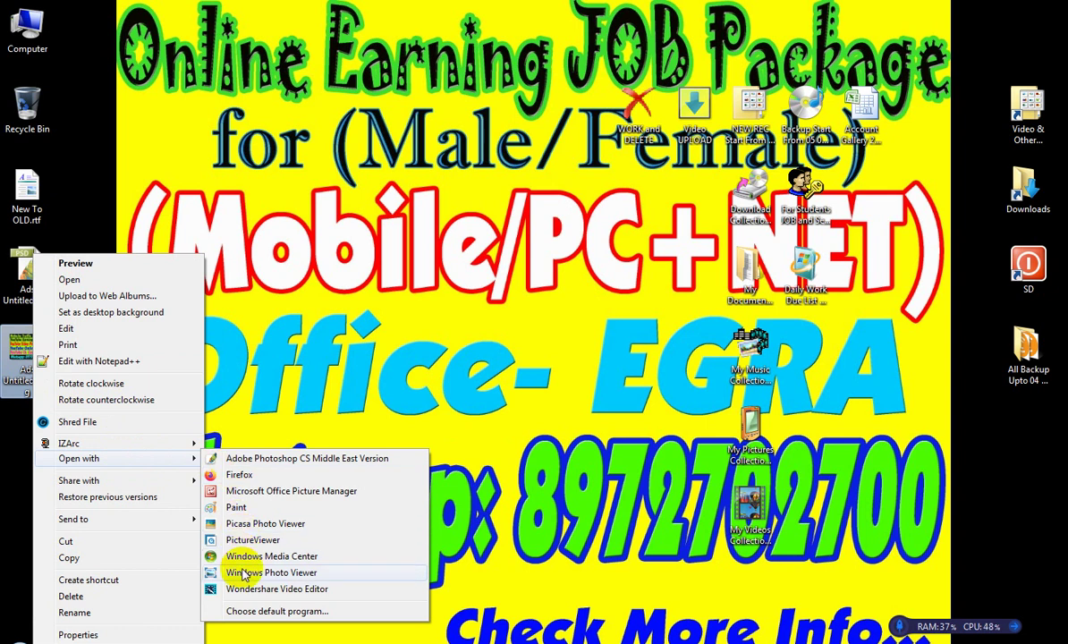
click(268, 573)
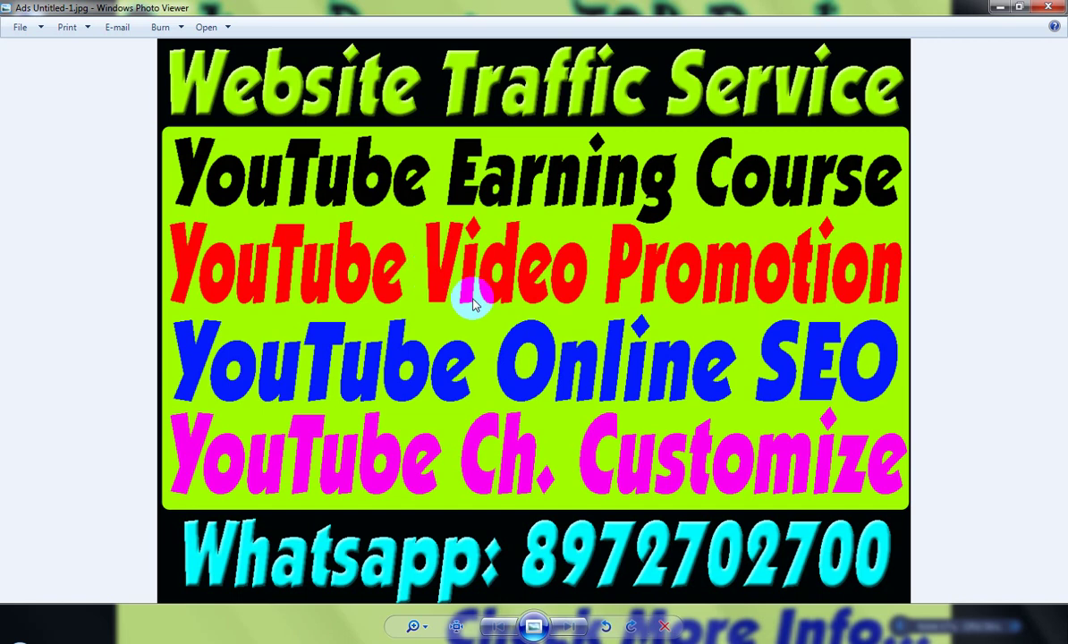
Set the displayed banner as the desktop background, then close Photo Viewer.
right_click(379, 266)
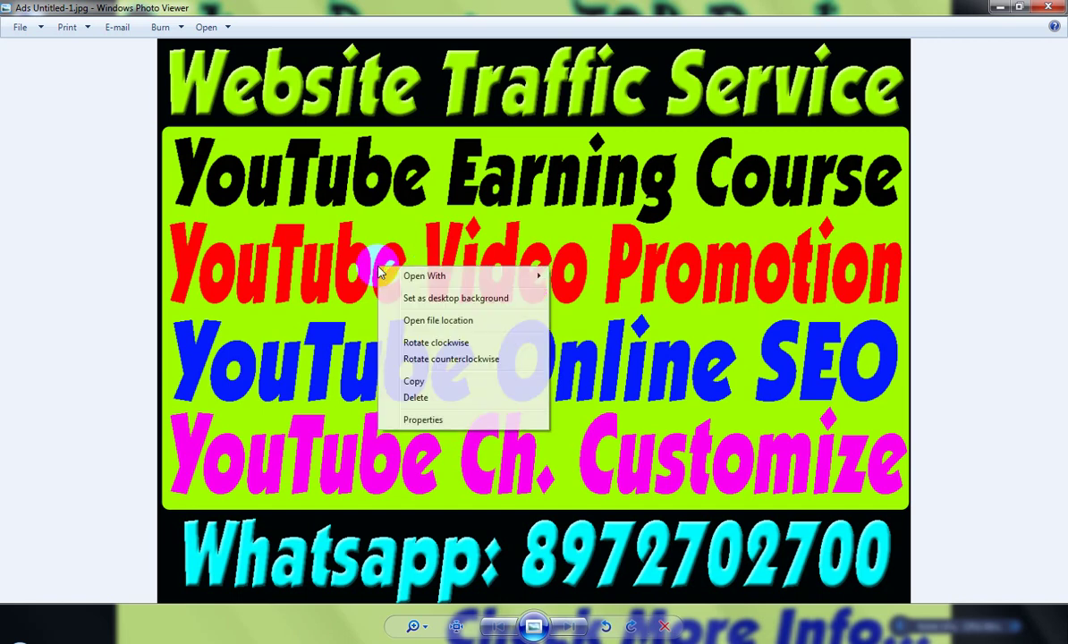
click(447, 298)
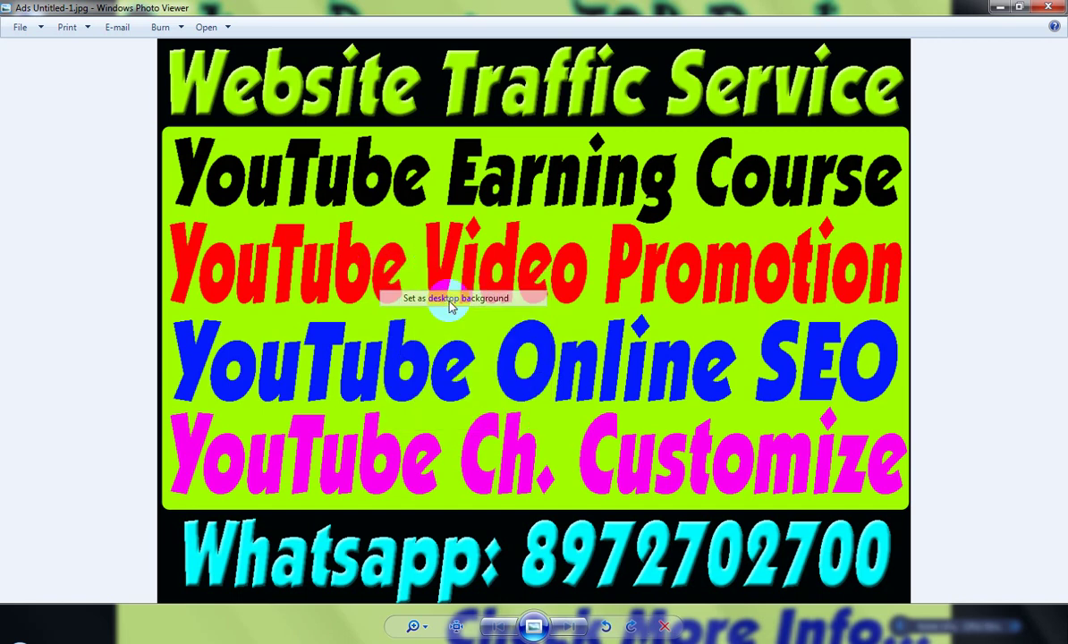
click(1047, 9)
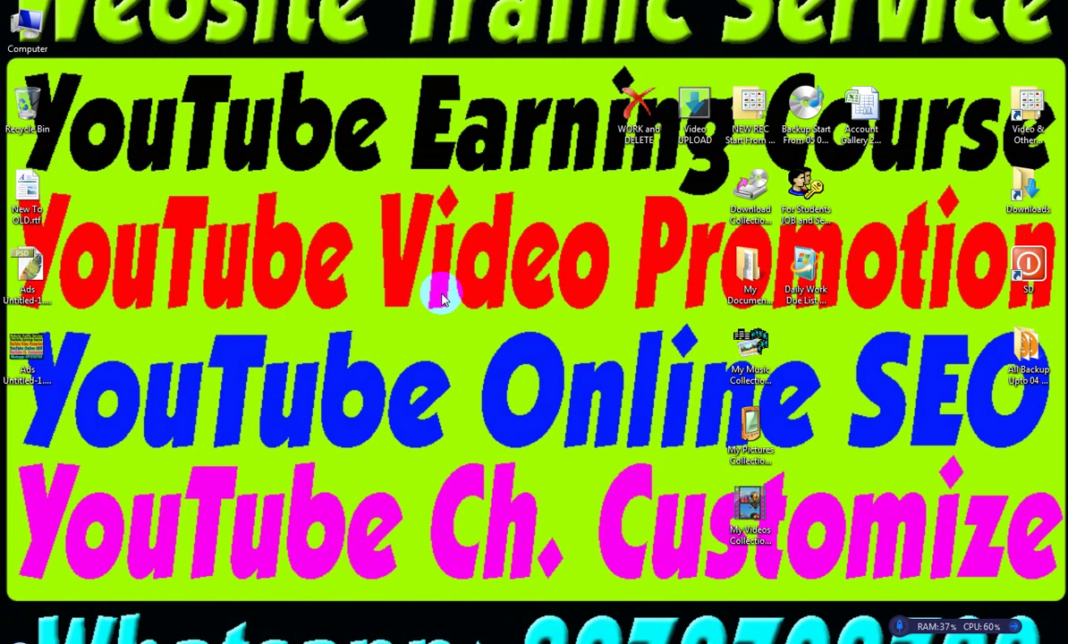
Review the desktop Personalize background settings, then start a new Photoshop document.
click(399, 292)
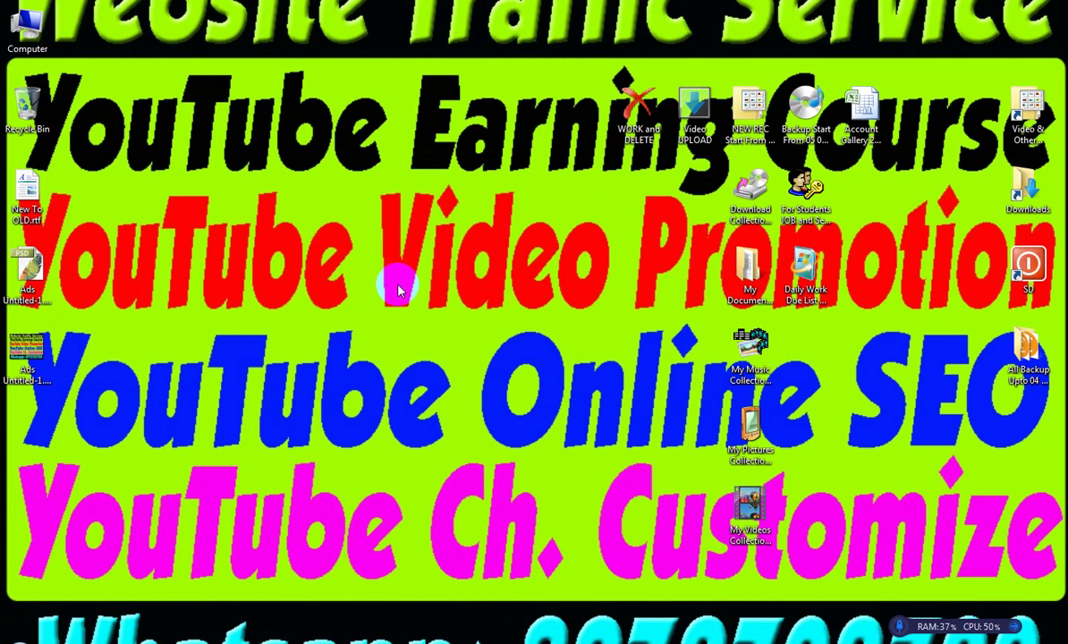
right_click(369, 266)
click(420, 435)
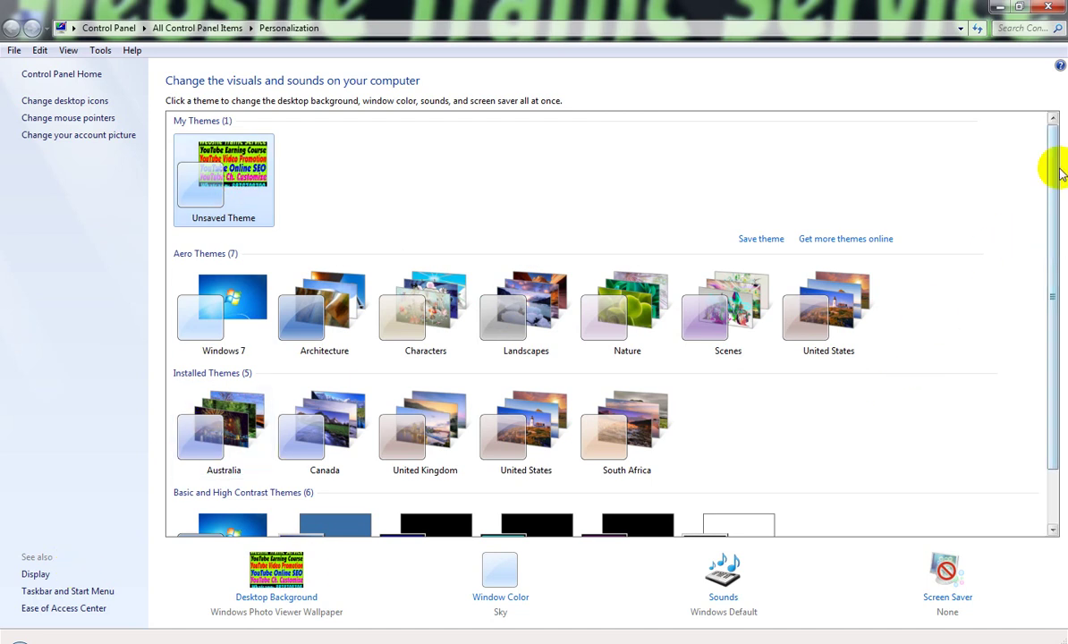
click(1049, 7)
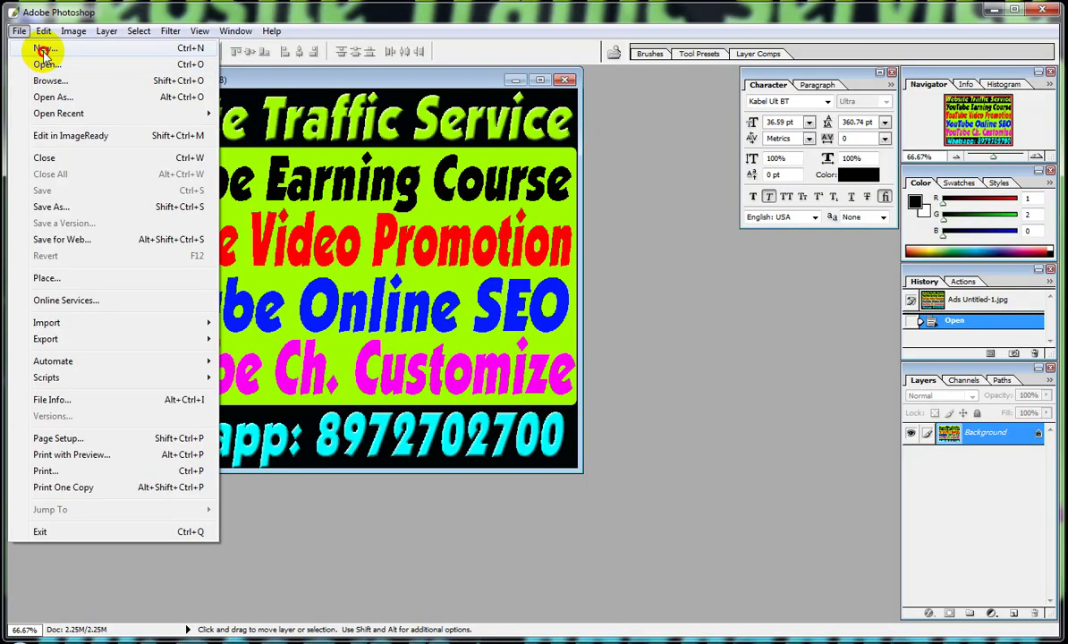
click(43, 51)
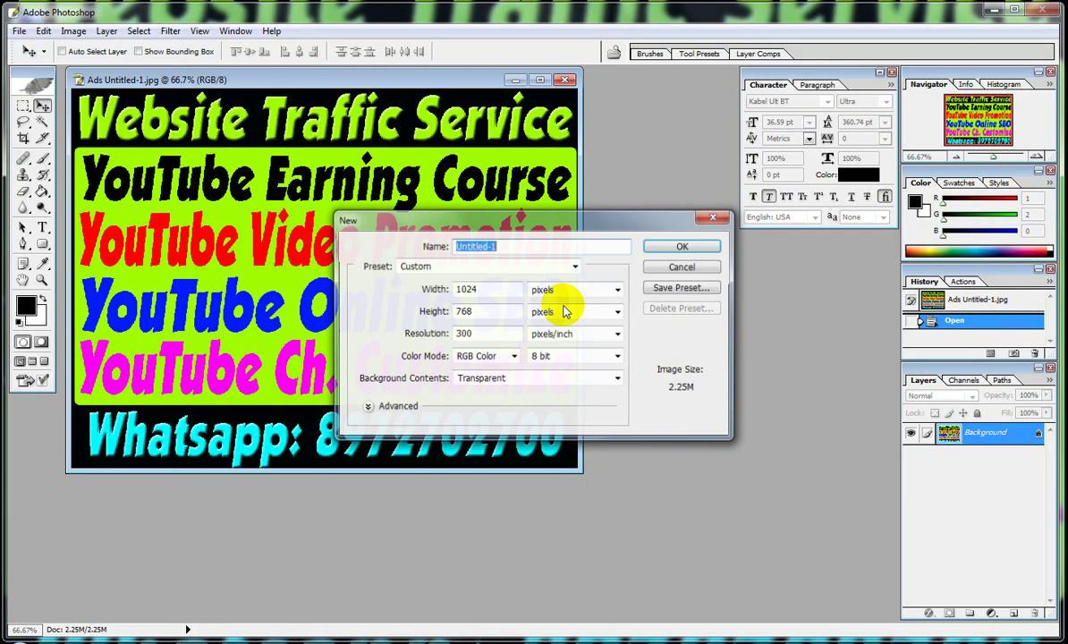
Create a new transparent document from the 800 x 600 preset.
click(564, 268)
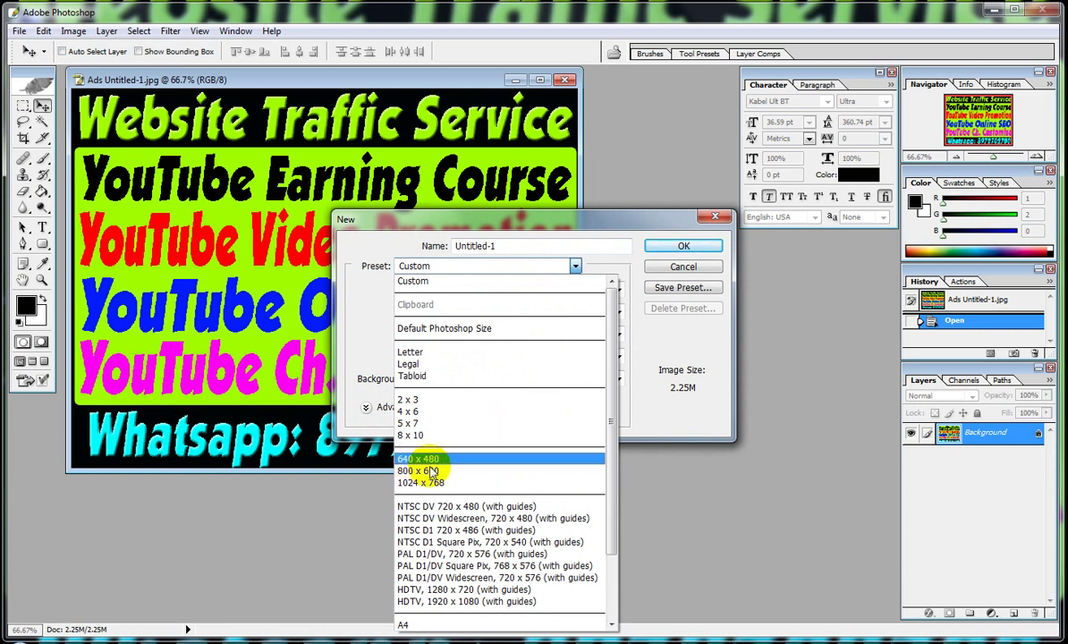
click(458, 472)
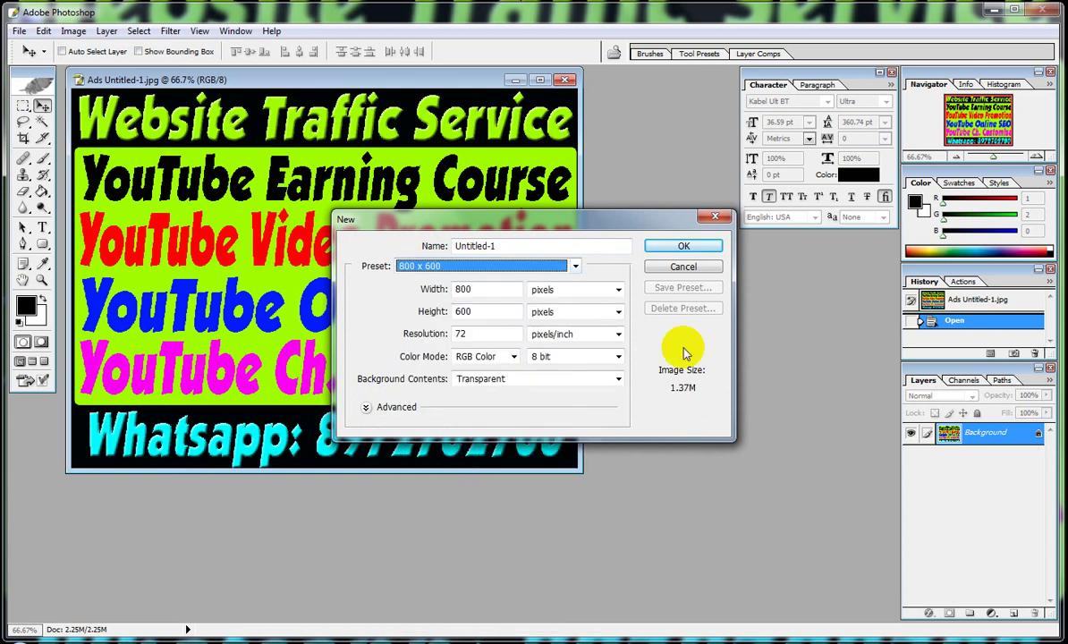
click(684, 248)
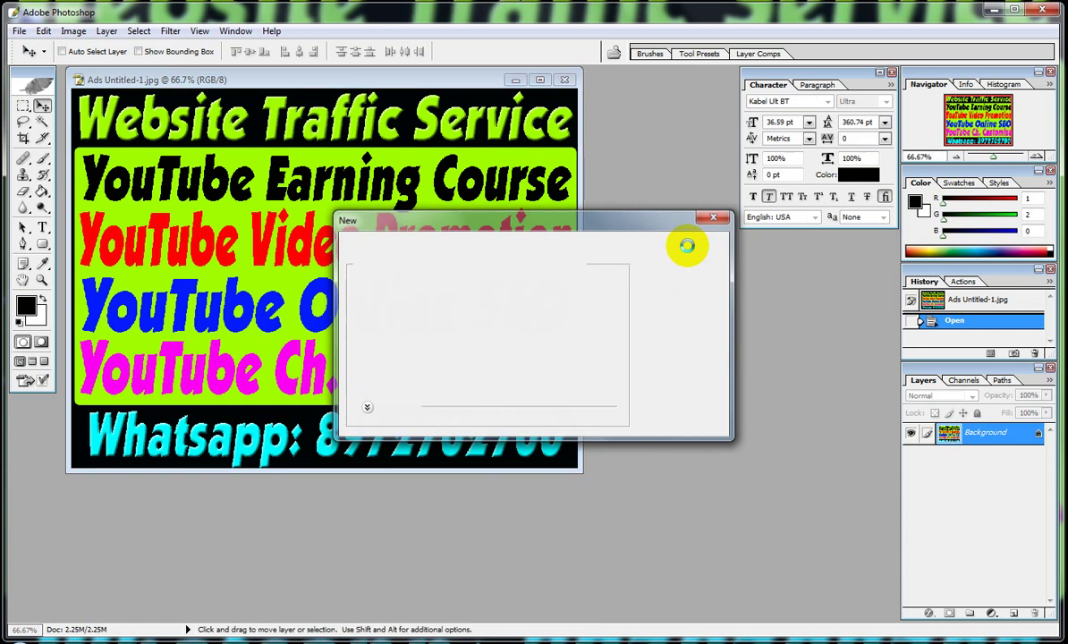
Drag the Ads banner into Untitled-1 as a new layer and begin transforming it.
drag(405, 76, 431, 176)
drag(398, 112, 452, 245)
key(ctrl+t)
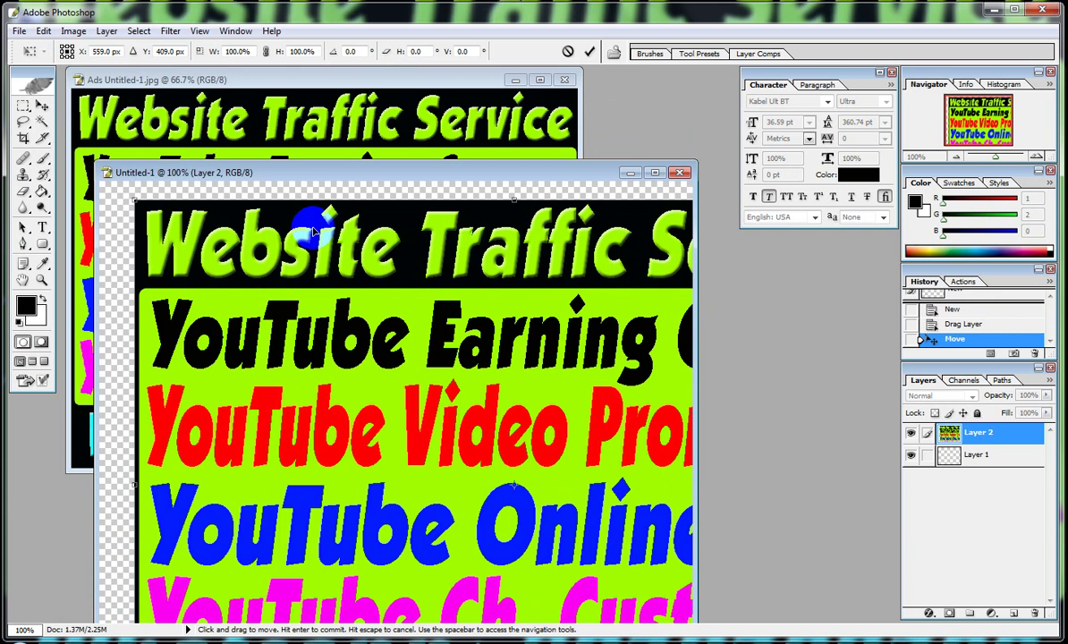
Scale the copied banner to about 71% and centre it on the 800 x 600 canvas, then begin Save As.
drag(134, 202, 344, 402)
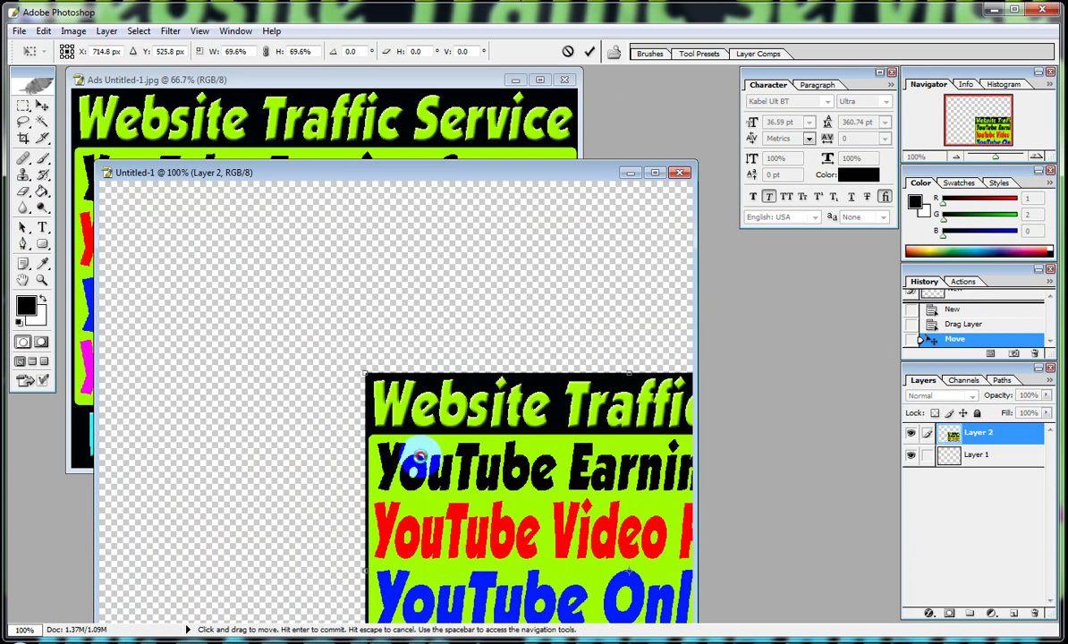
drag(419, 465, 153, 263)
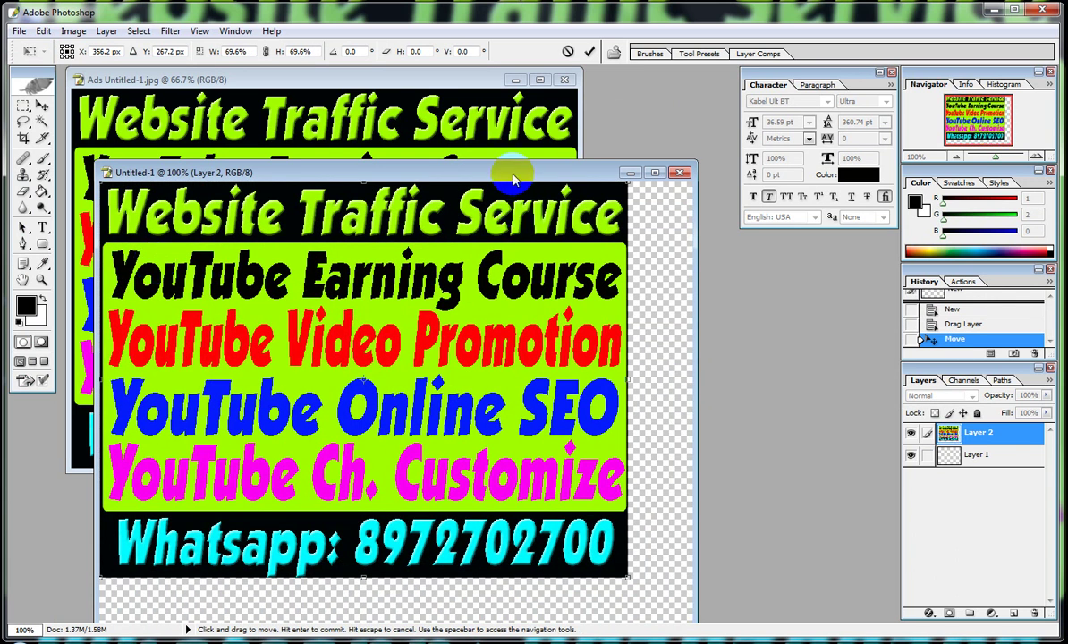
drag(480, 172, 448, 66)
drag(597, 468, 633, 440)
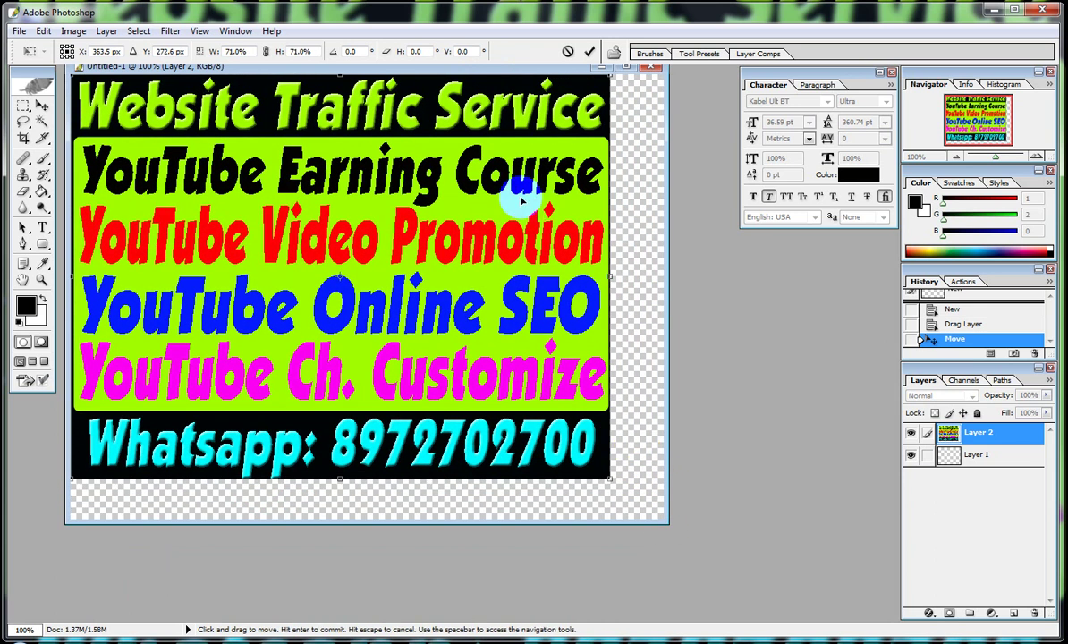
drag(493, 211, 513, 225)
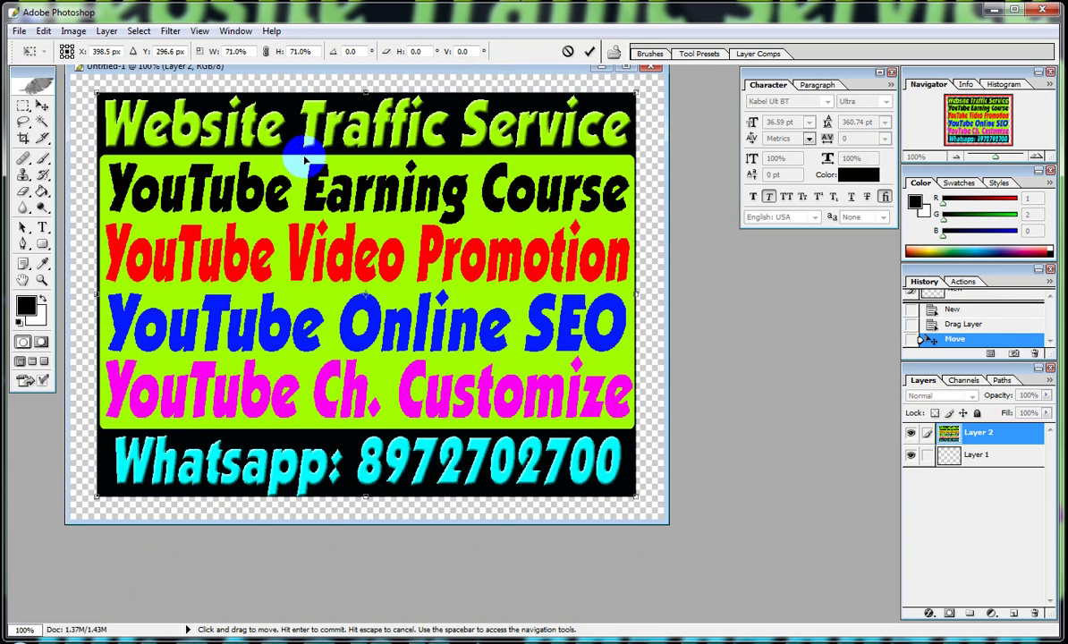
click(19, 30)
click(85, 209)
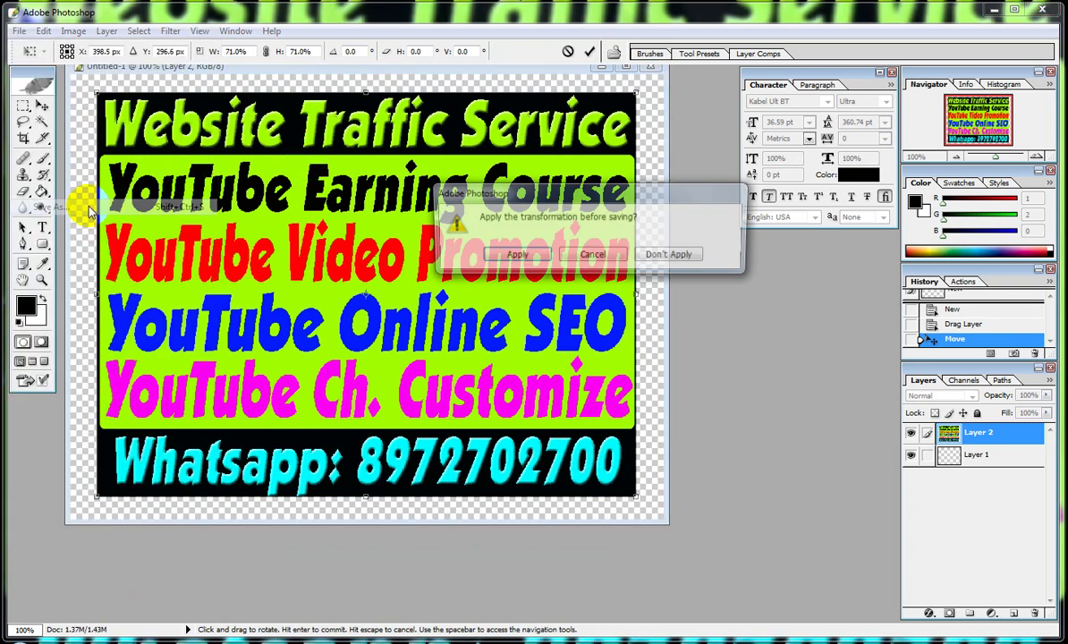
Apply the transformation and save the banner on the desktop as ads 21.psd.
click(515, 257)
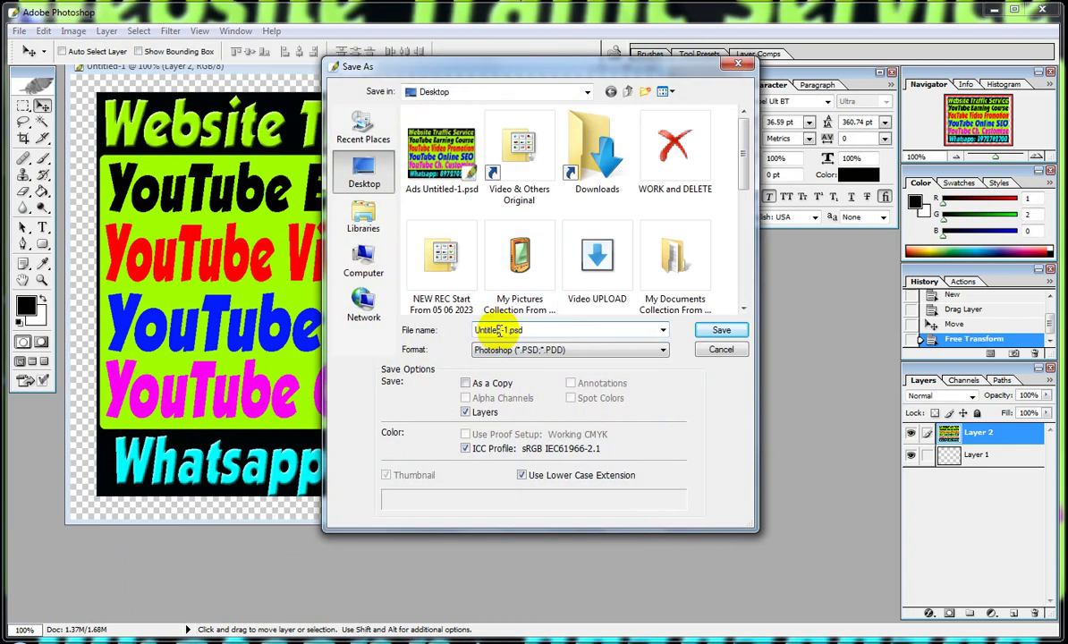
drag(506, 329, 466, 328)
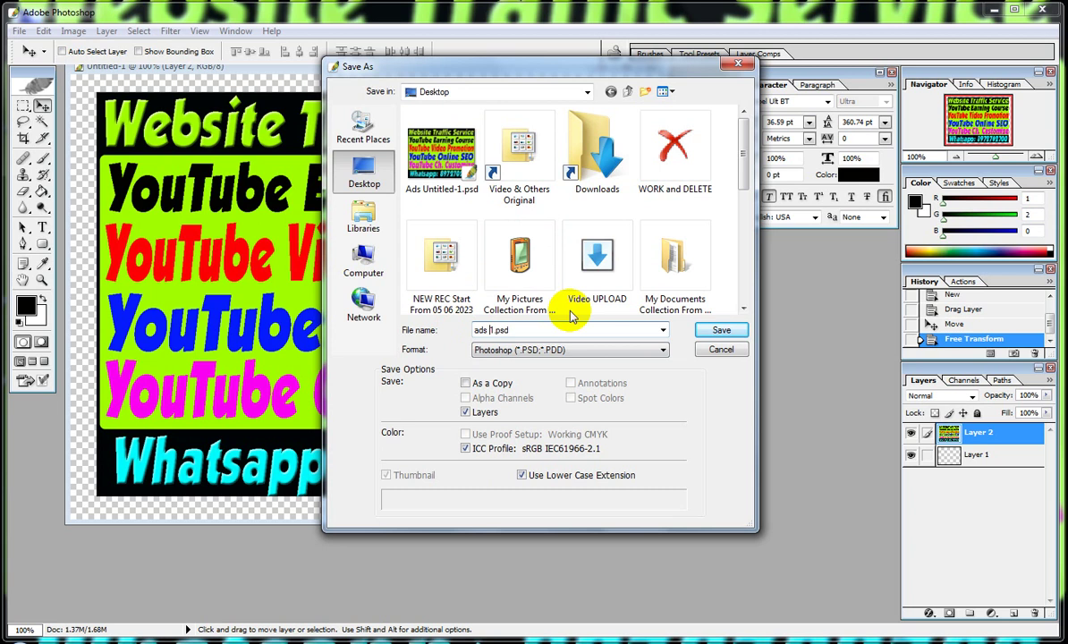
key(Return)
key(Return)
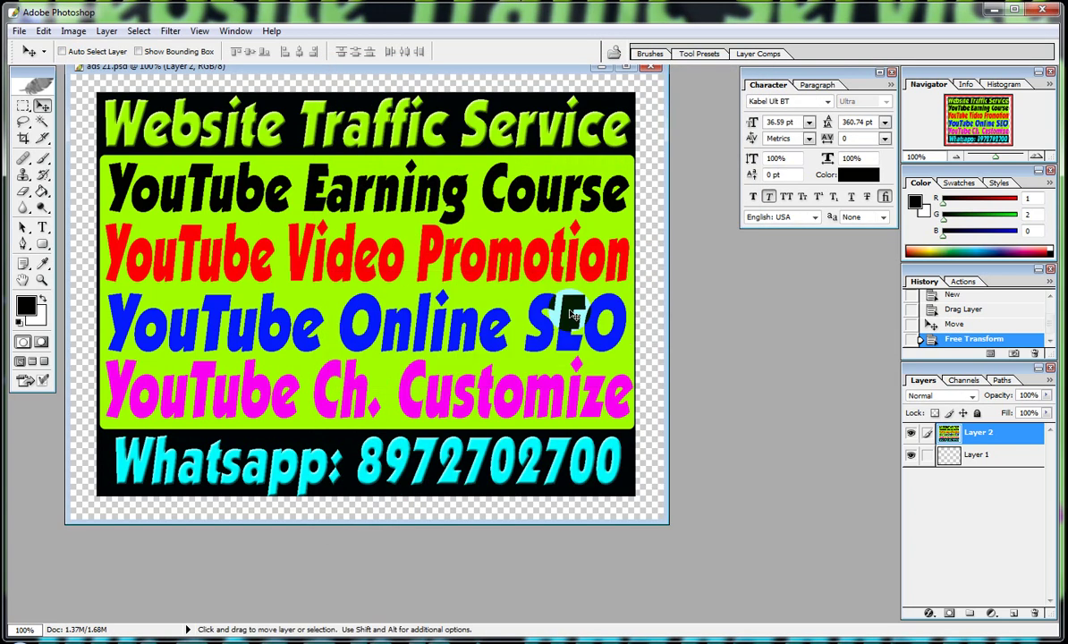
Save another copy as JPEG ads 21.jpg, accepting the default JPEG quality options.
click(19, 31)
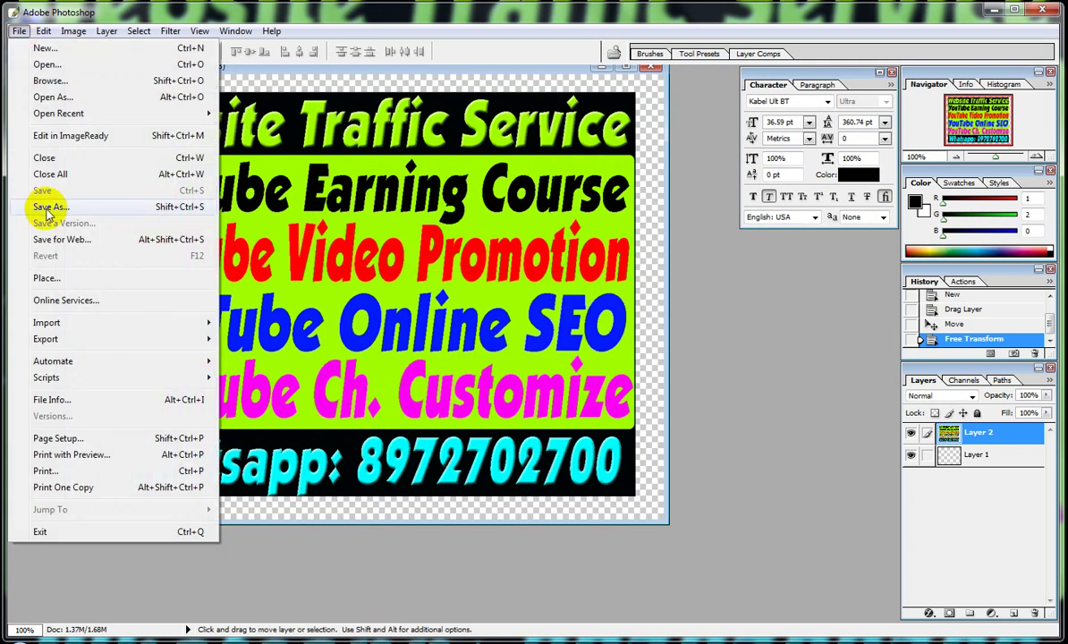
click(32, 207)
click(510, 351)
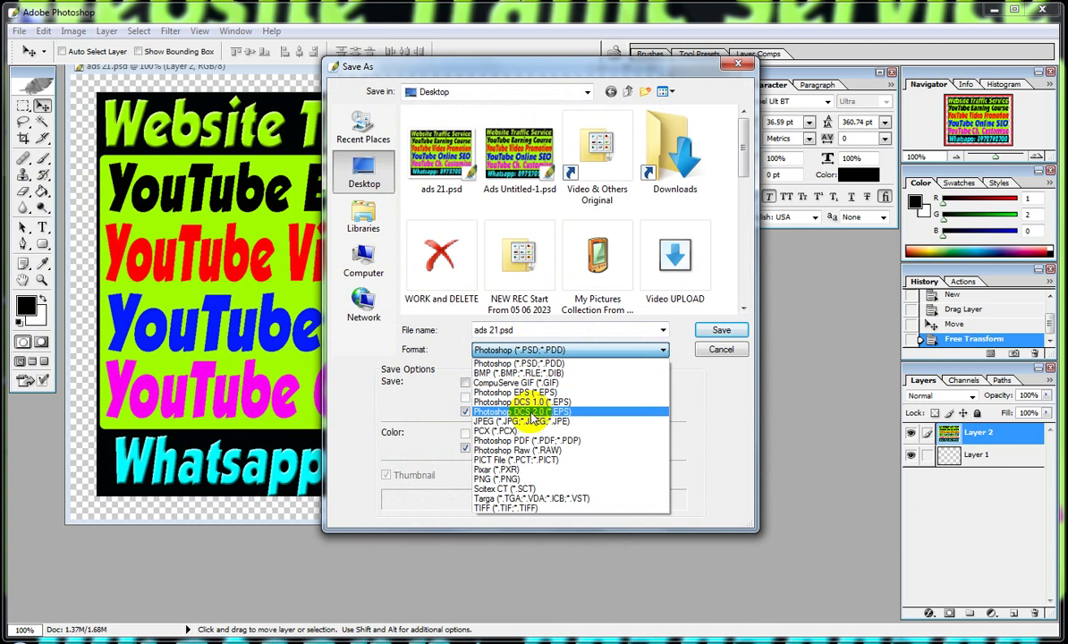
click(502, 405)
click(716, 332)
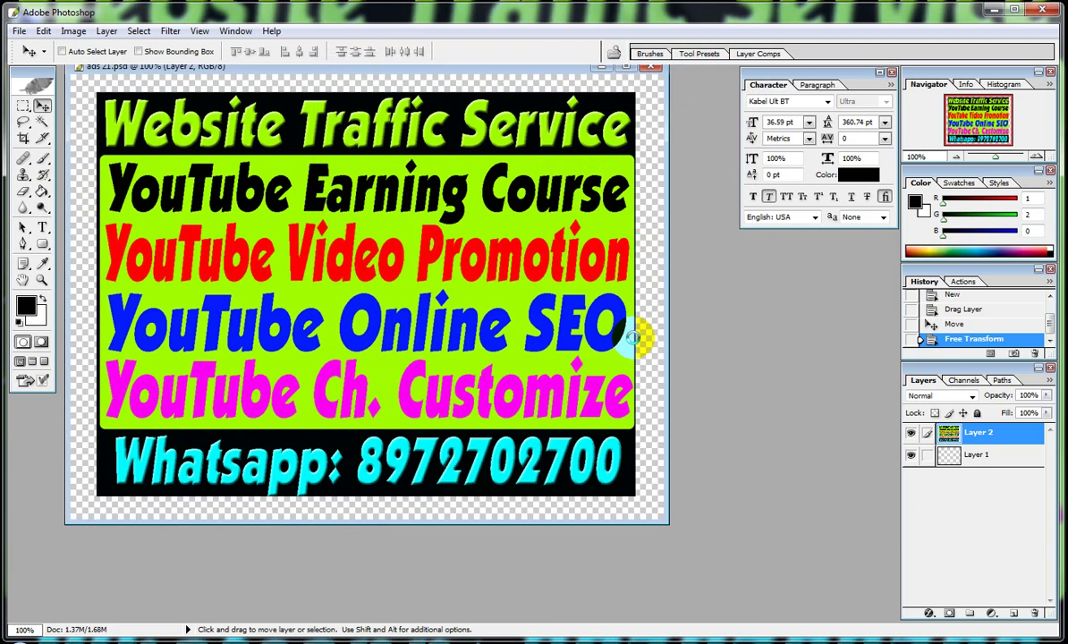
click(640, 226)
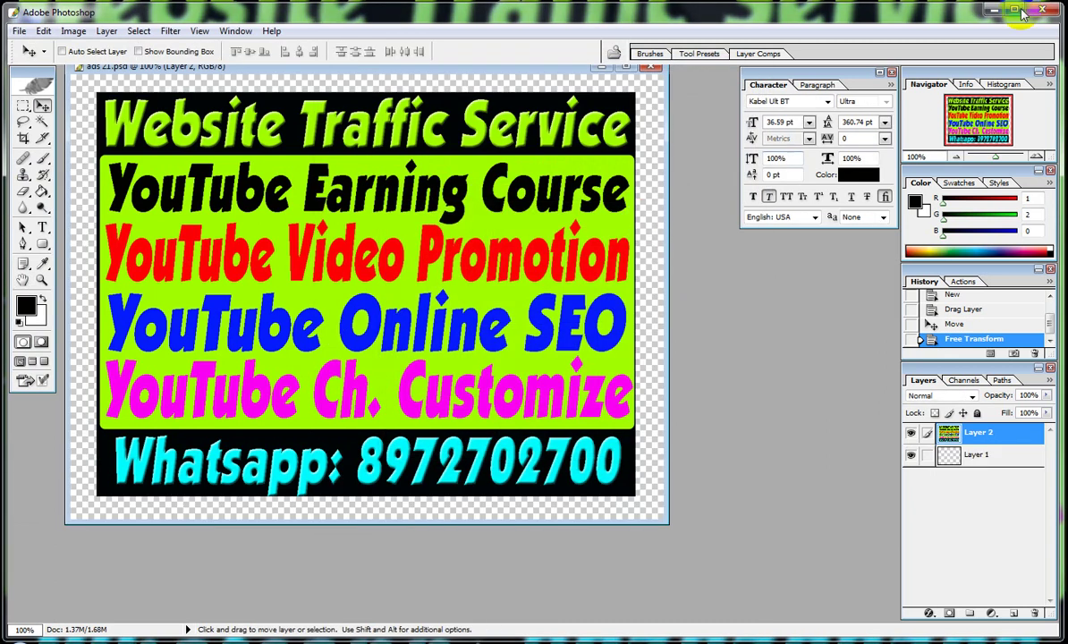
Minimize Photoshop and open ads 21.jpg in Windows Photo Viewer.
click(994, 9)
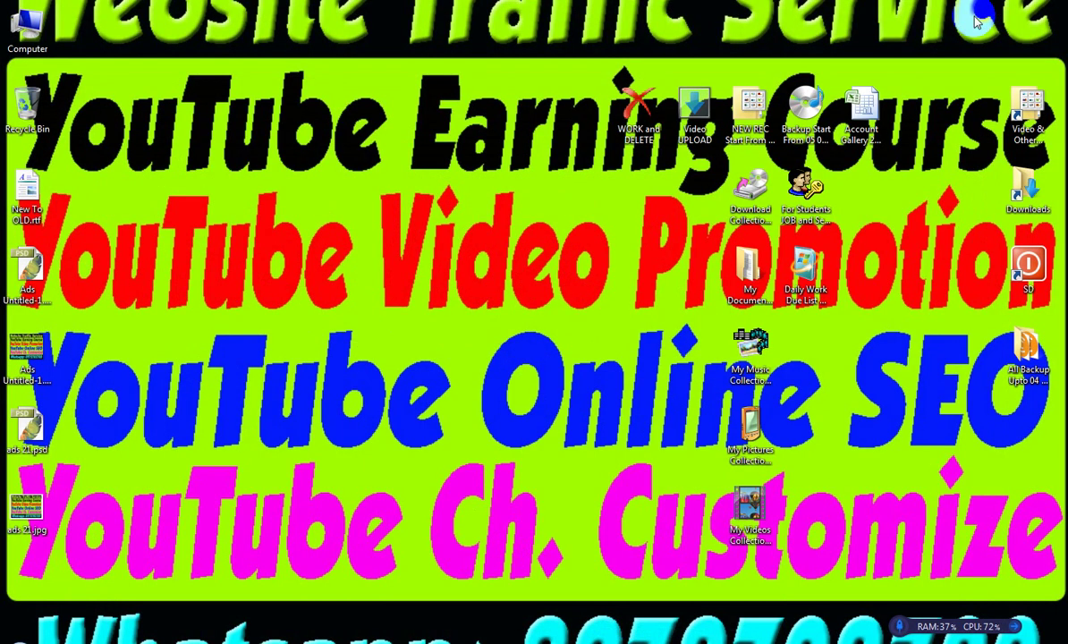
right_click(40, 511)
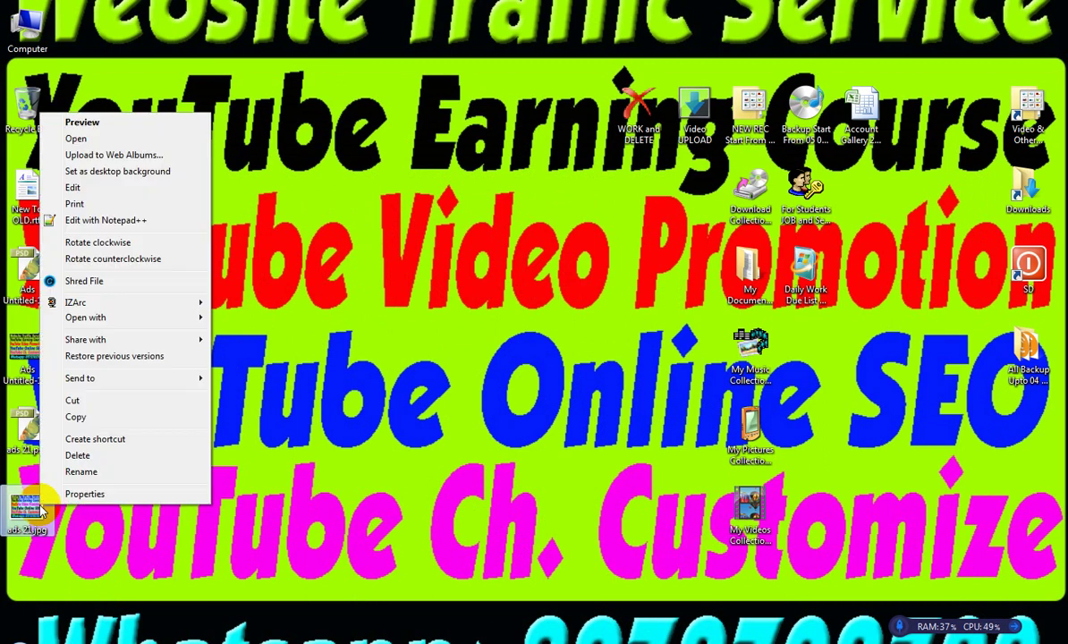
mouse_move(210, 317)
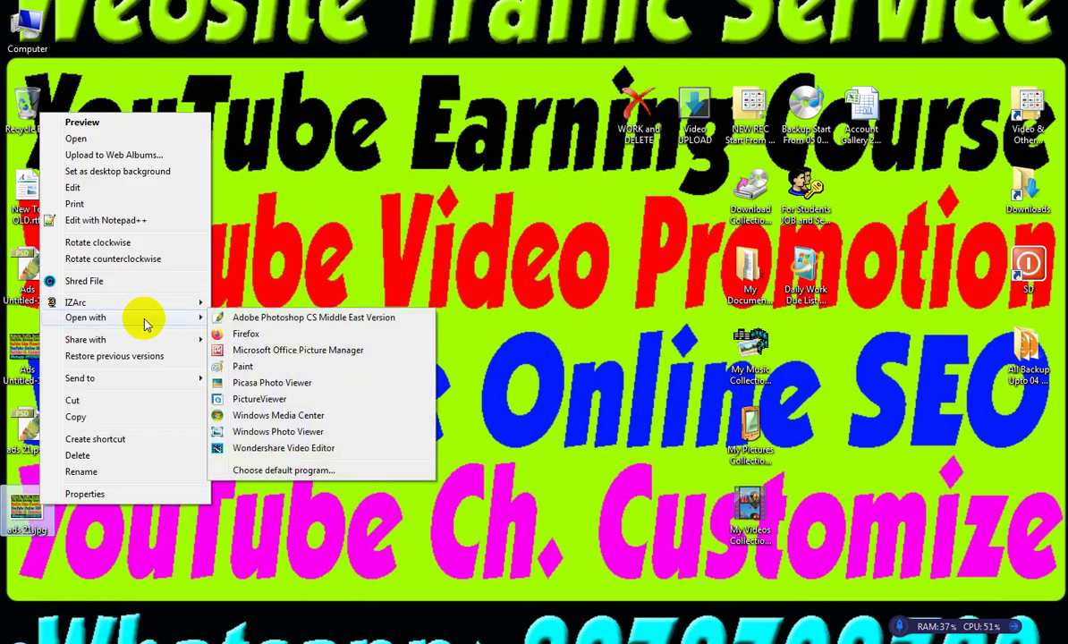
click(259, 432)
Set the picture as the desktop background, minimize the viewer, and refresh the desktop.
right_click(456, 271)
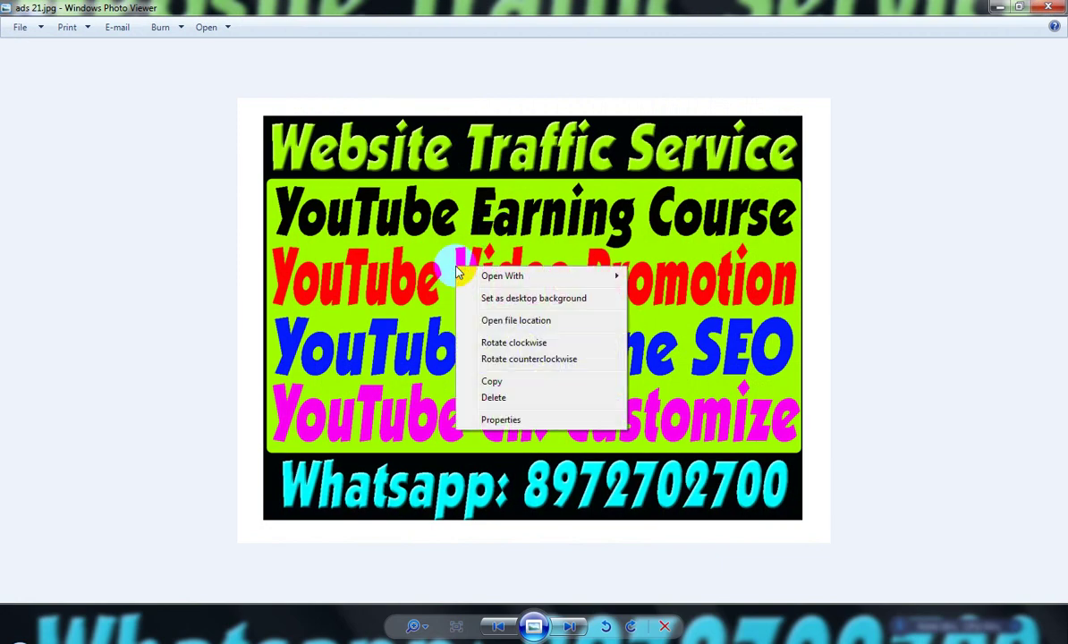
click(497, 297)
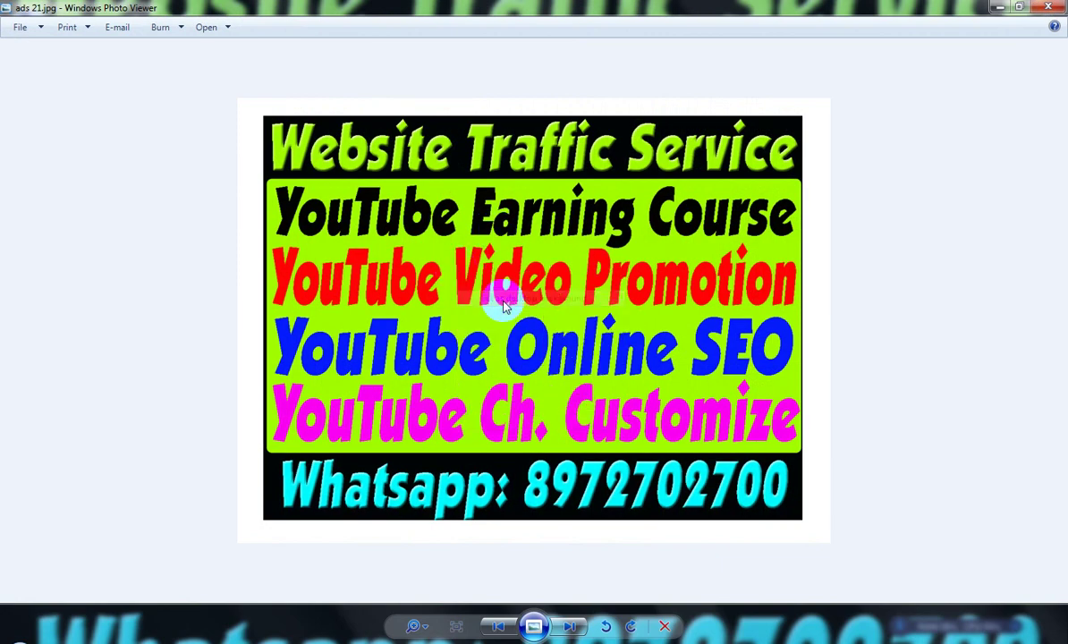
click(1001, 8)
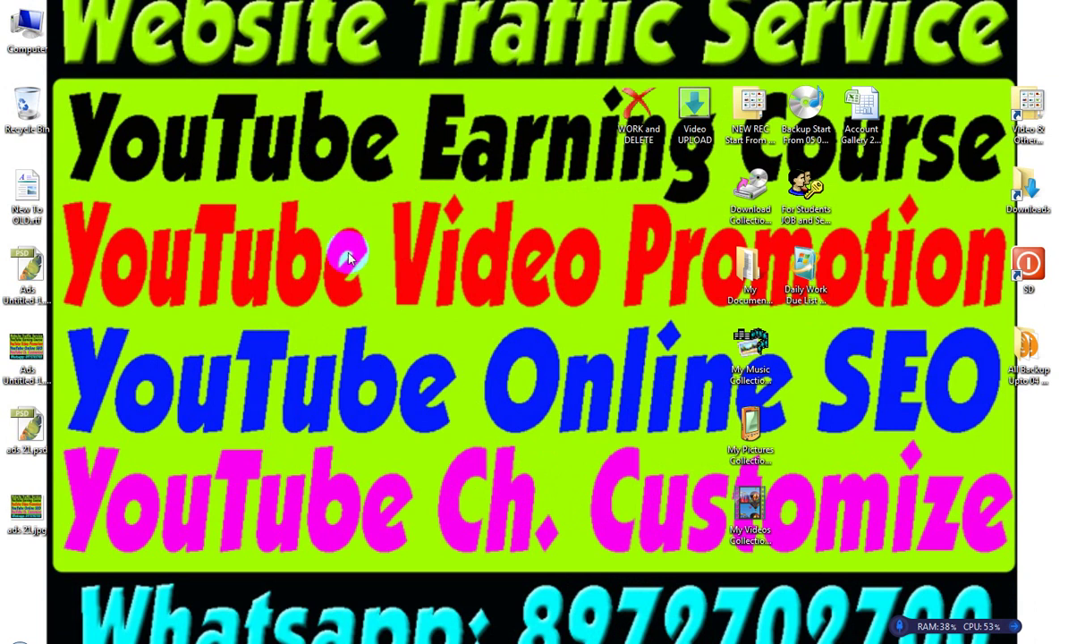
right_click(325, 235)
click(375, 293)
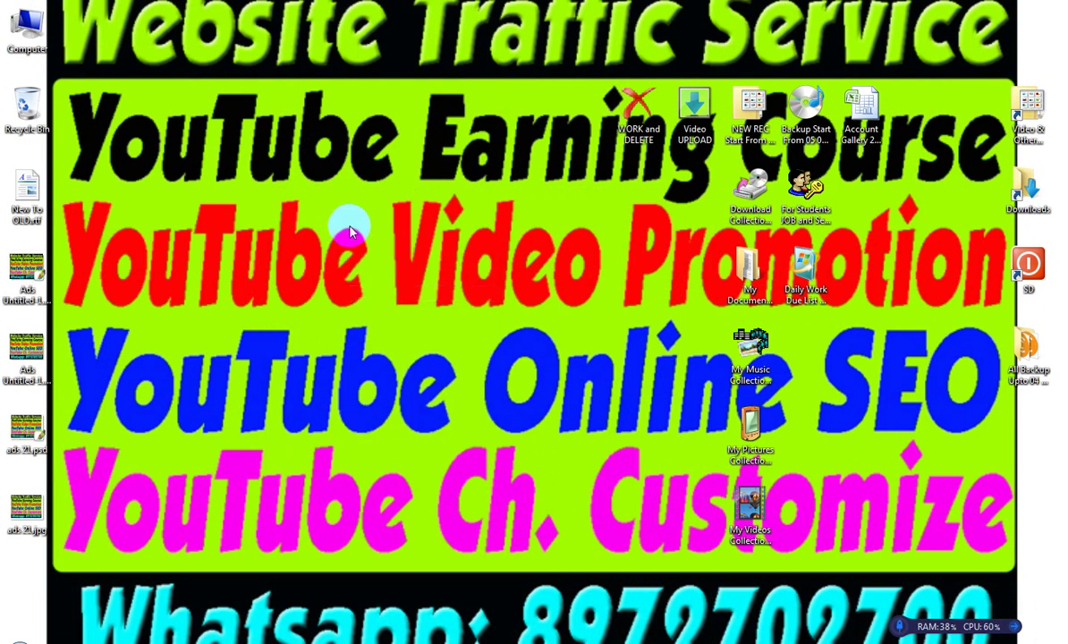